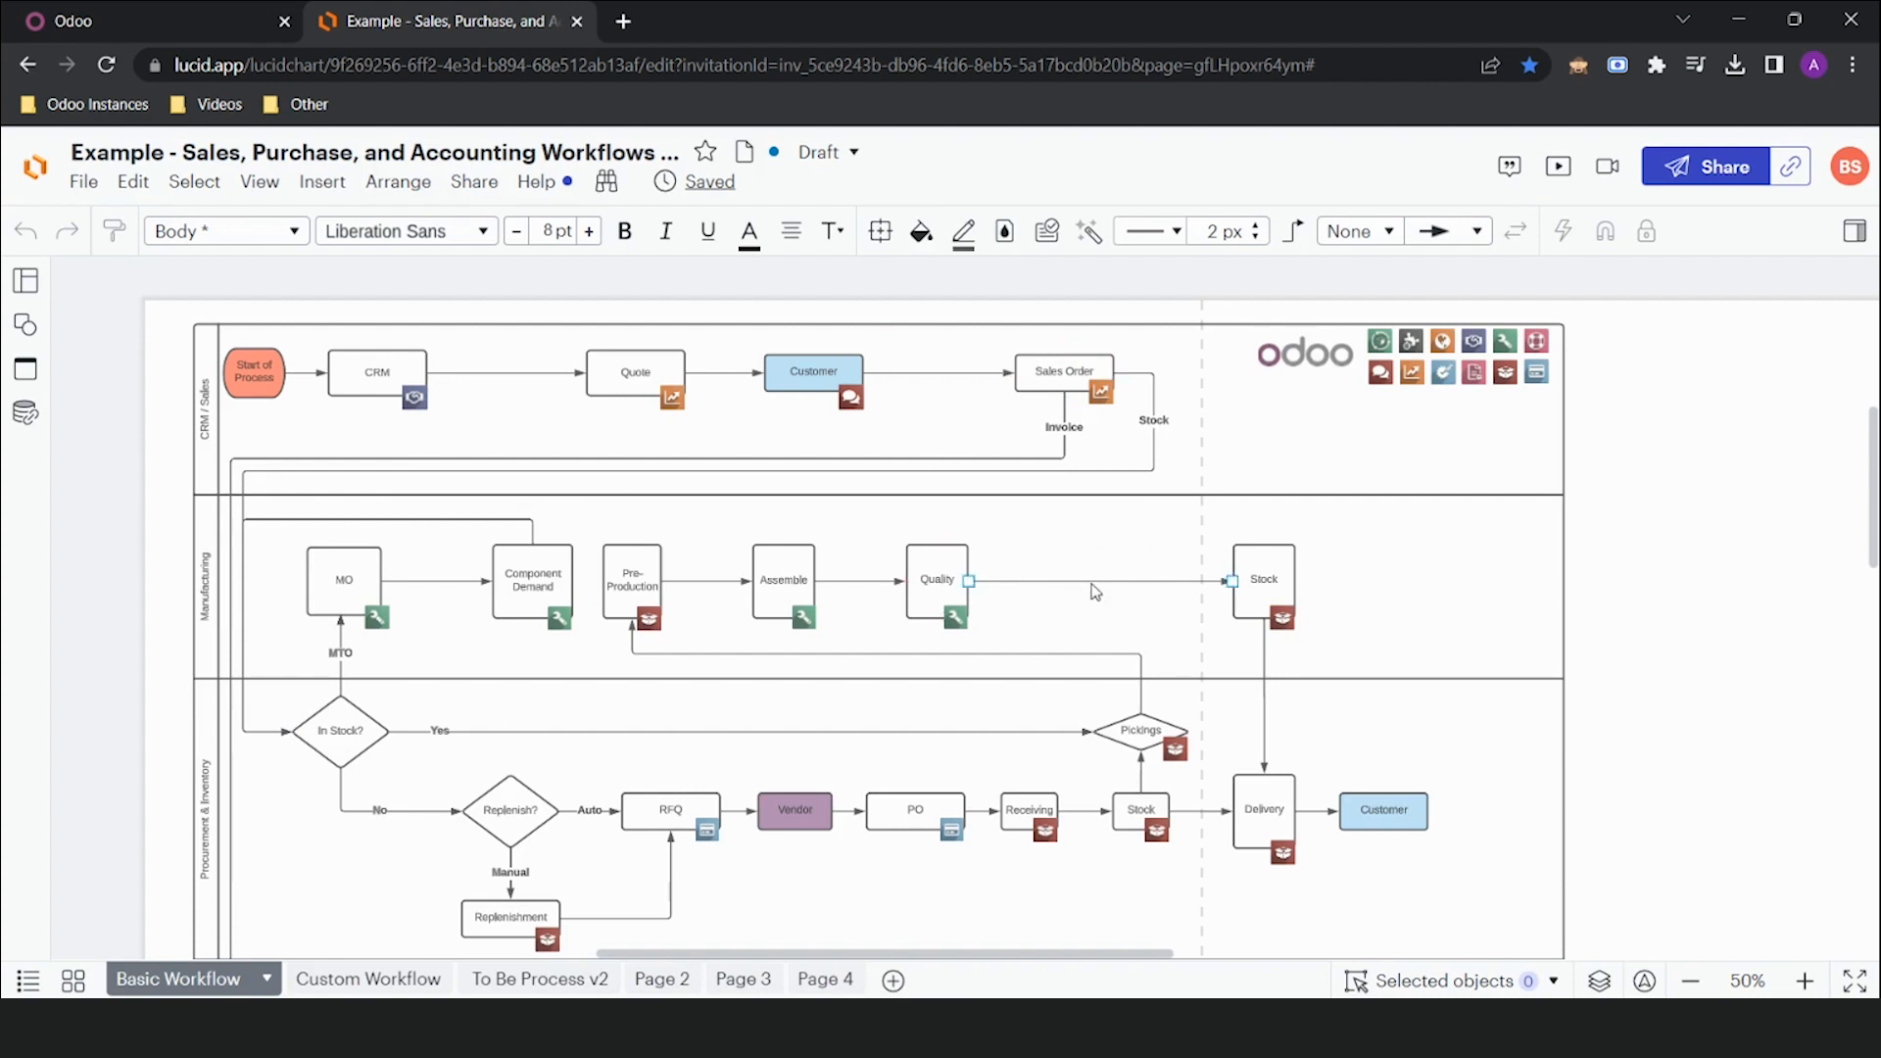
Scroll the Lucidchart diagram down to the Accounting swimlane, from Invoice to End of Process
scroll(1077, 583, "down", 2)
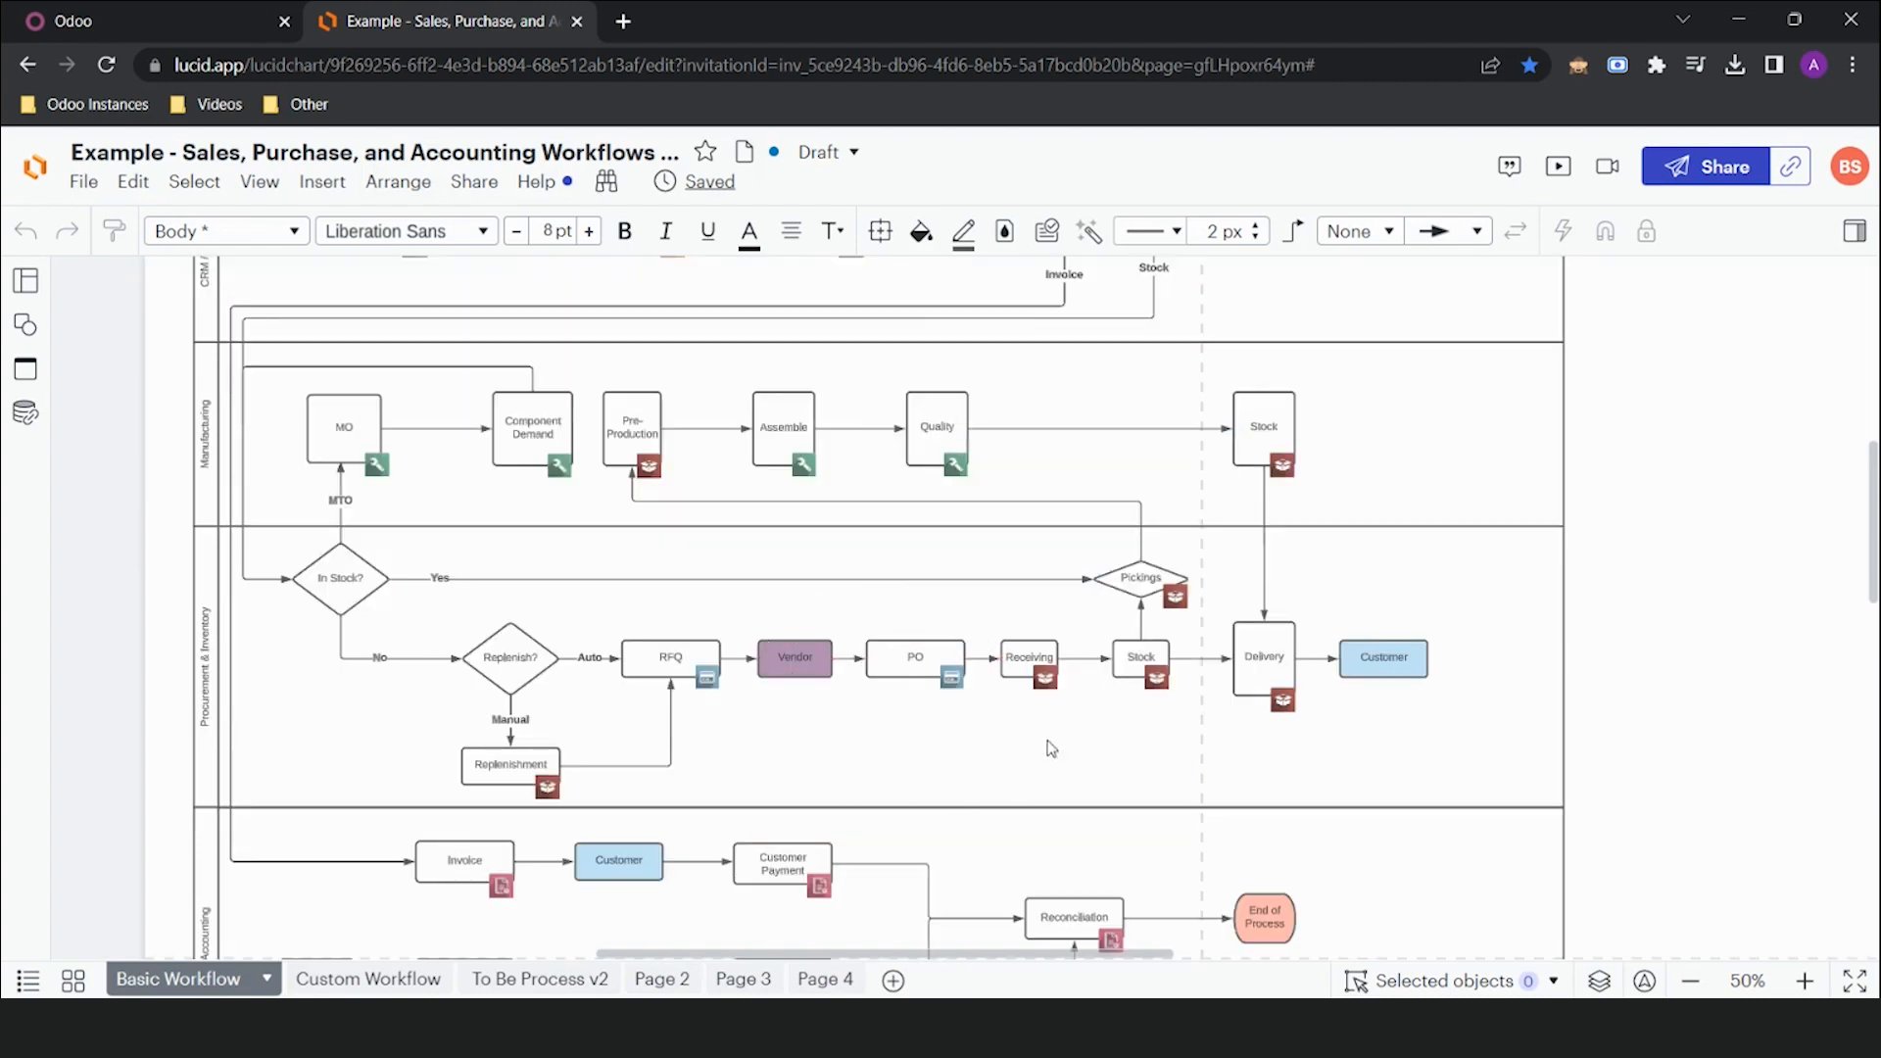
scroll(1049, 748, "down", 2)
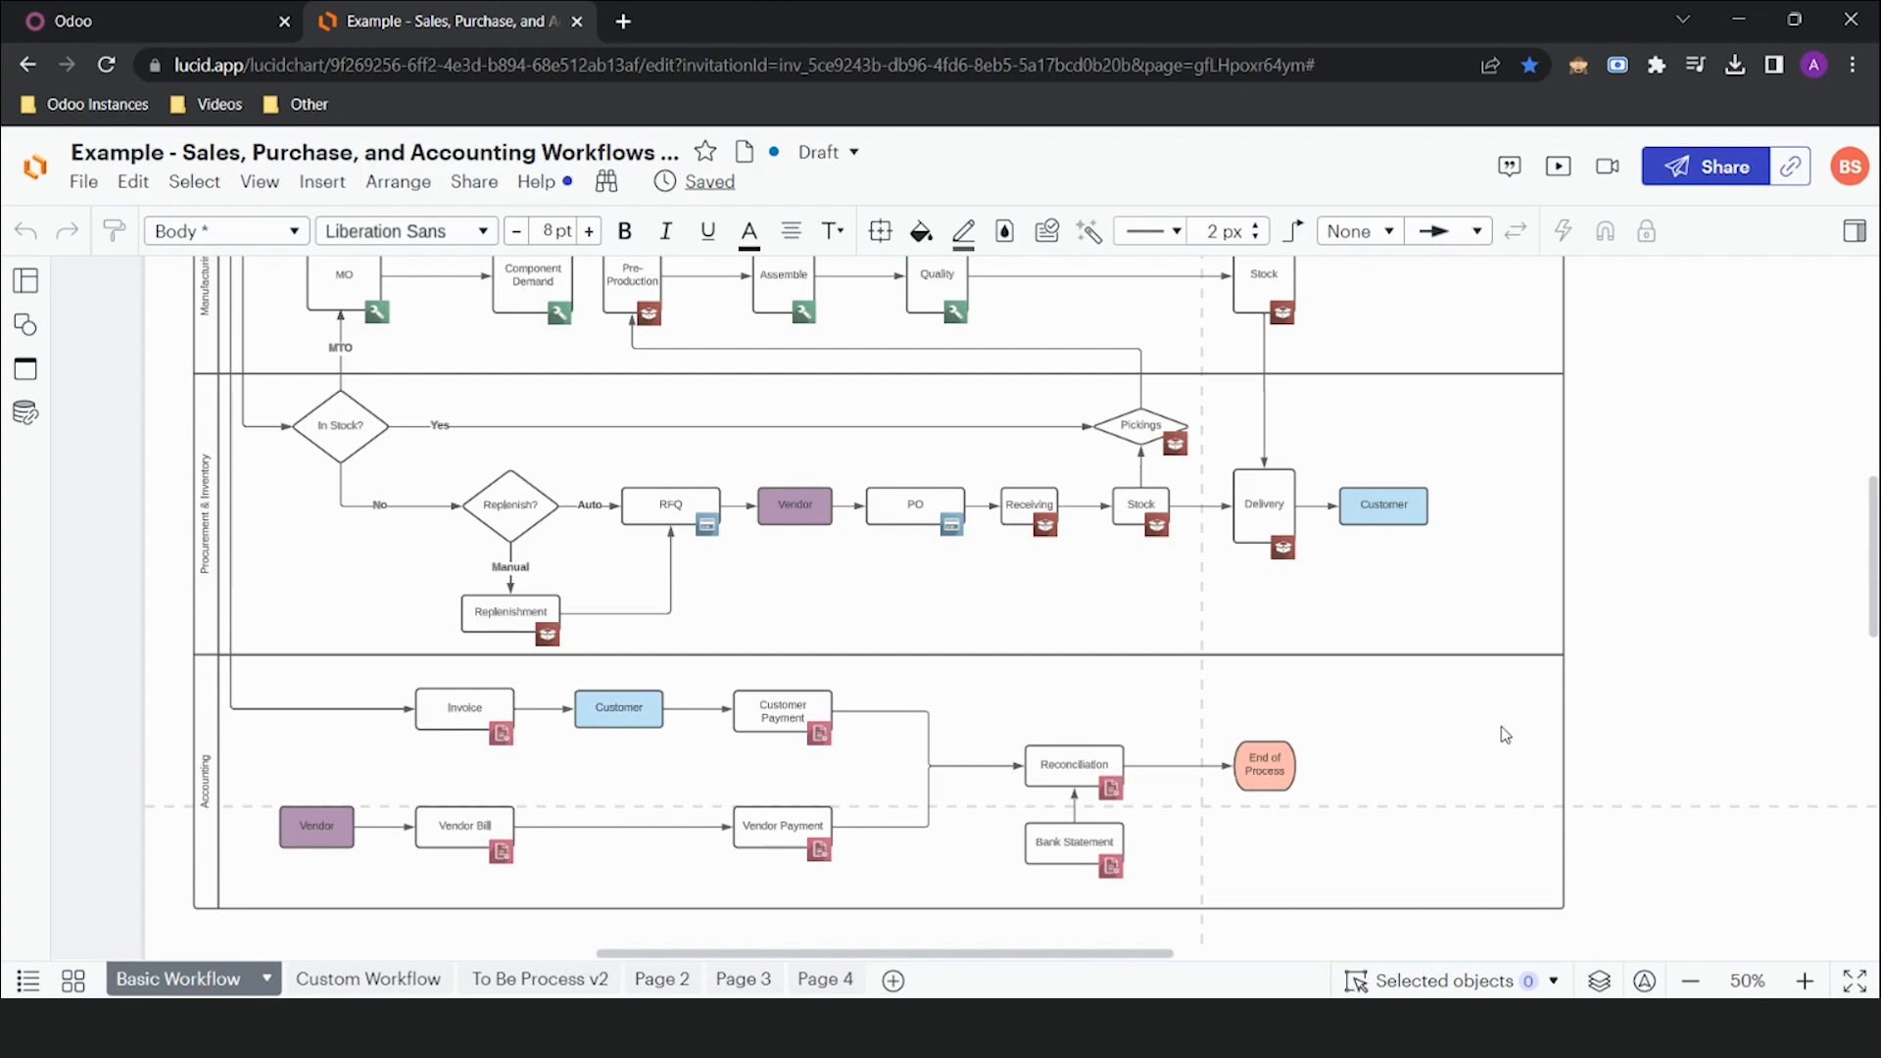
Switch to Odoo and open the CRM app's pipeline of Qualified, Proposition and Won opportunities
left_click(193, 11)
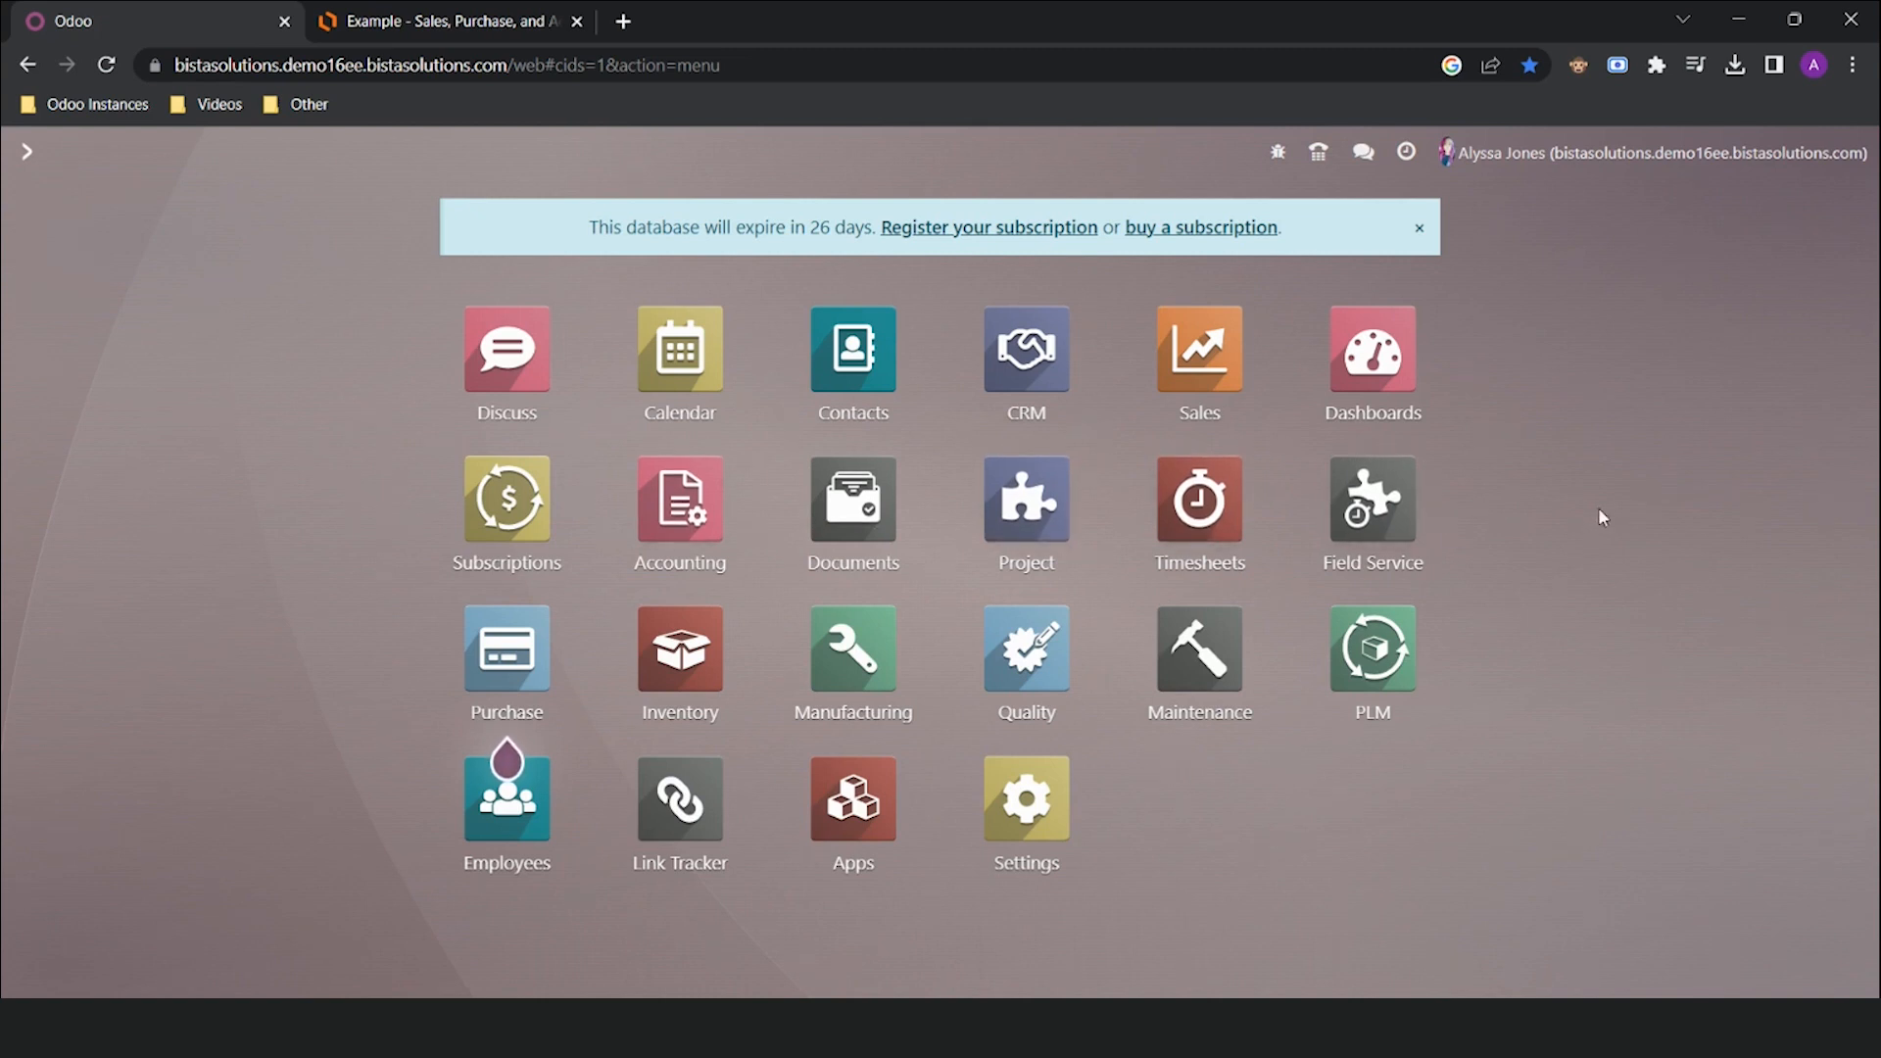
left_click(1001, 359)
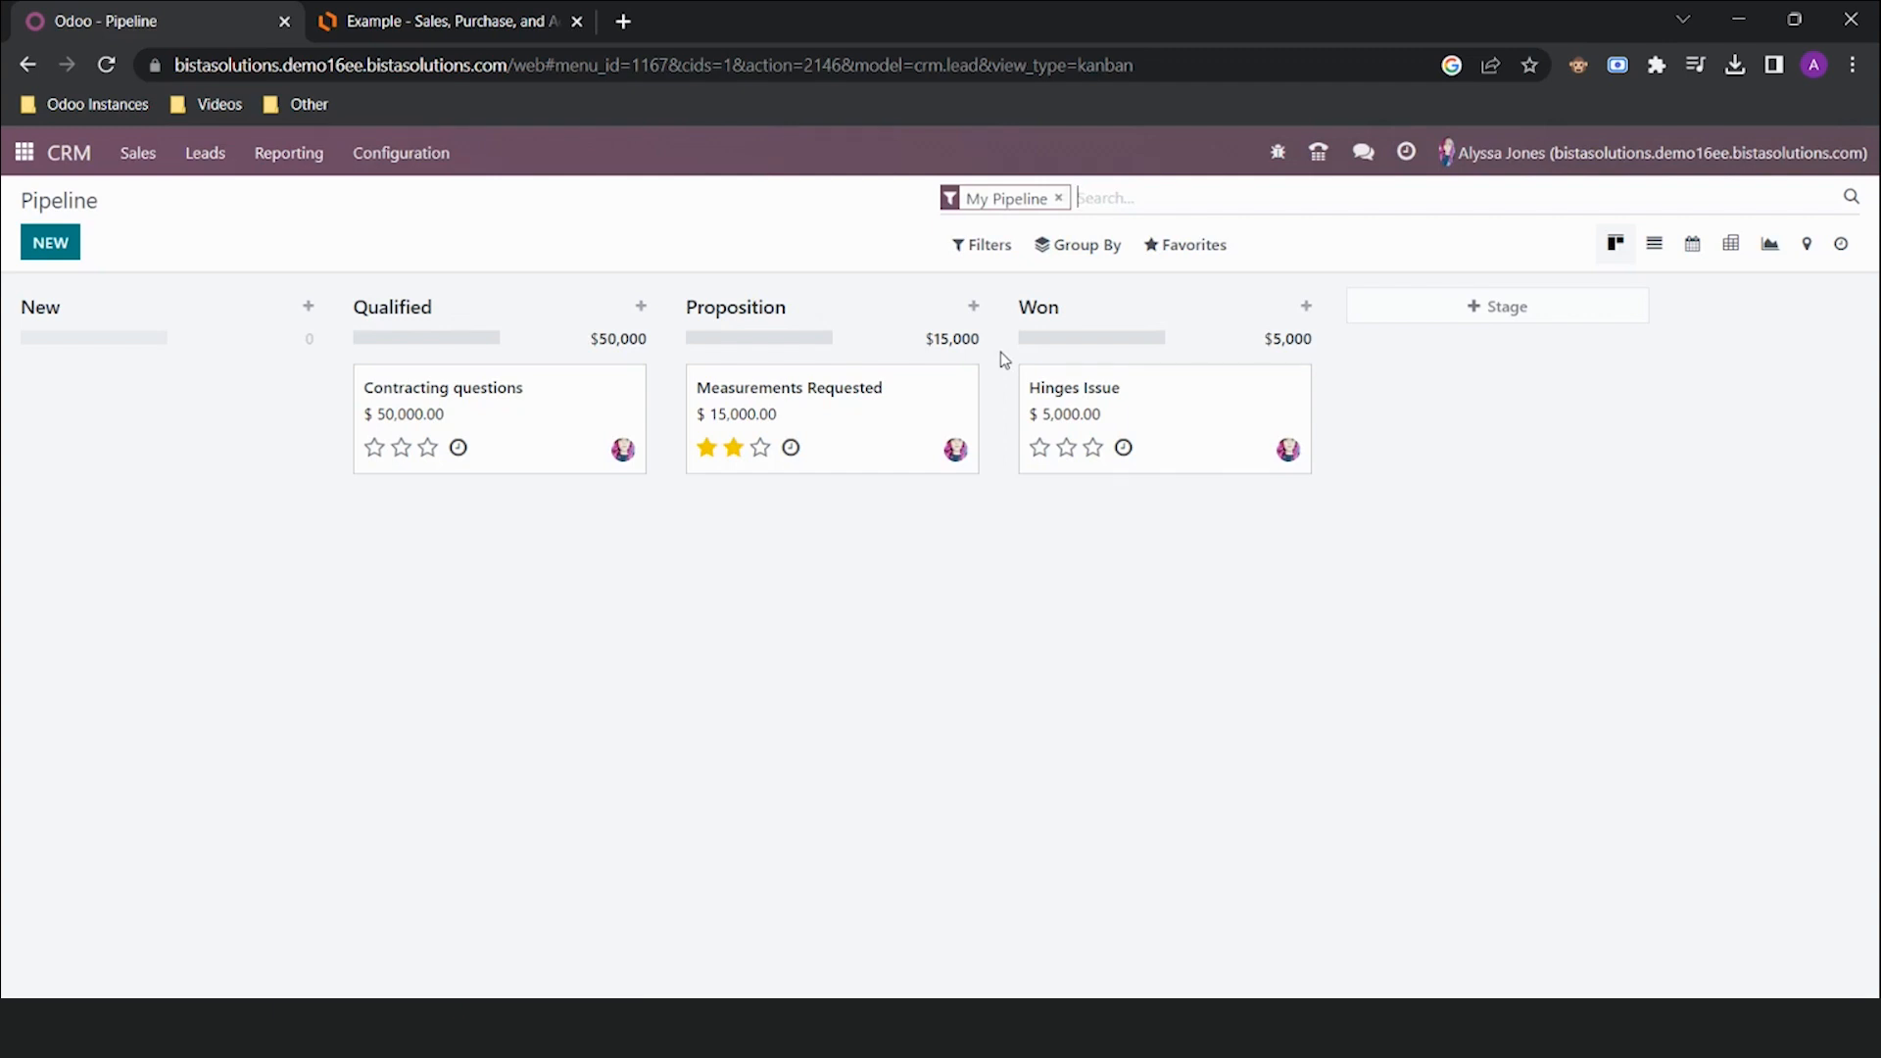
Clear the My Pipeline filter and open the 100 Gallon Smoker information opportunity
left_click(1058, 198)
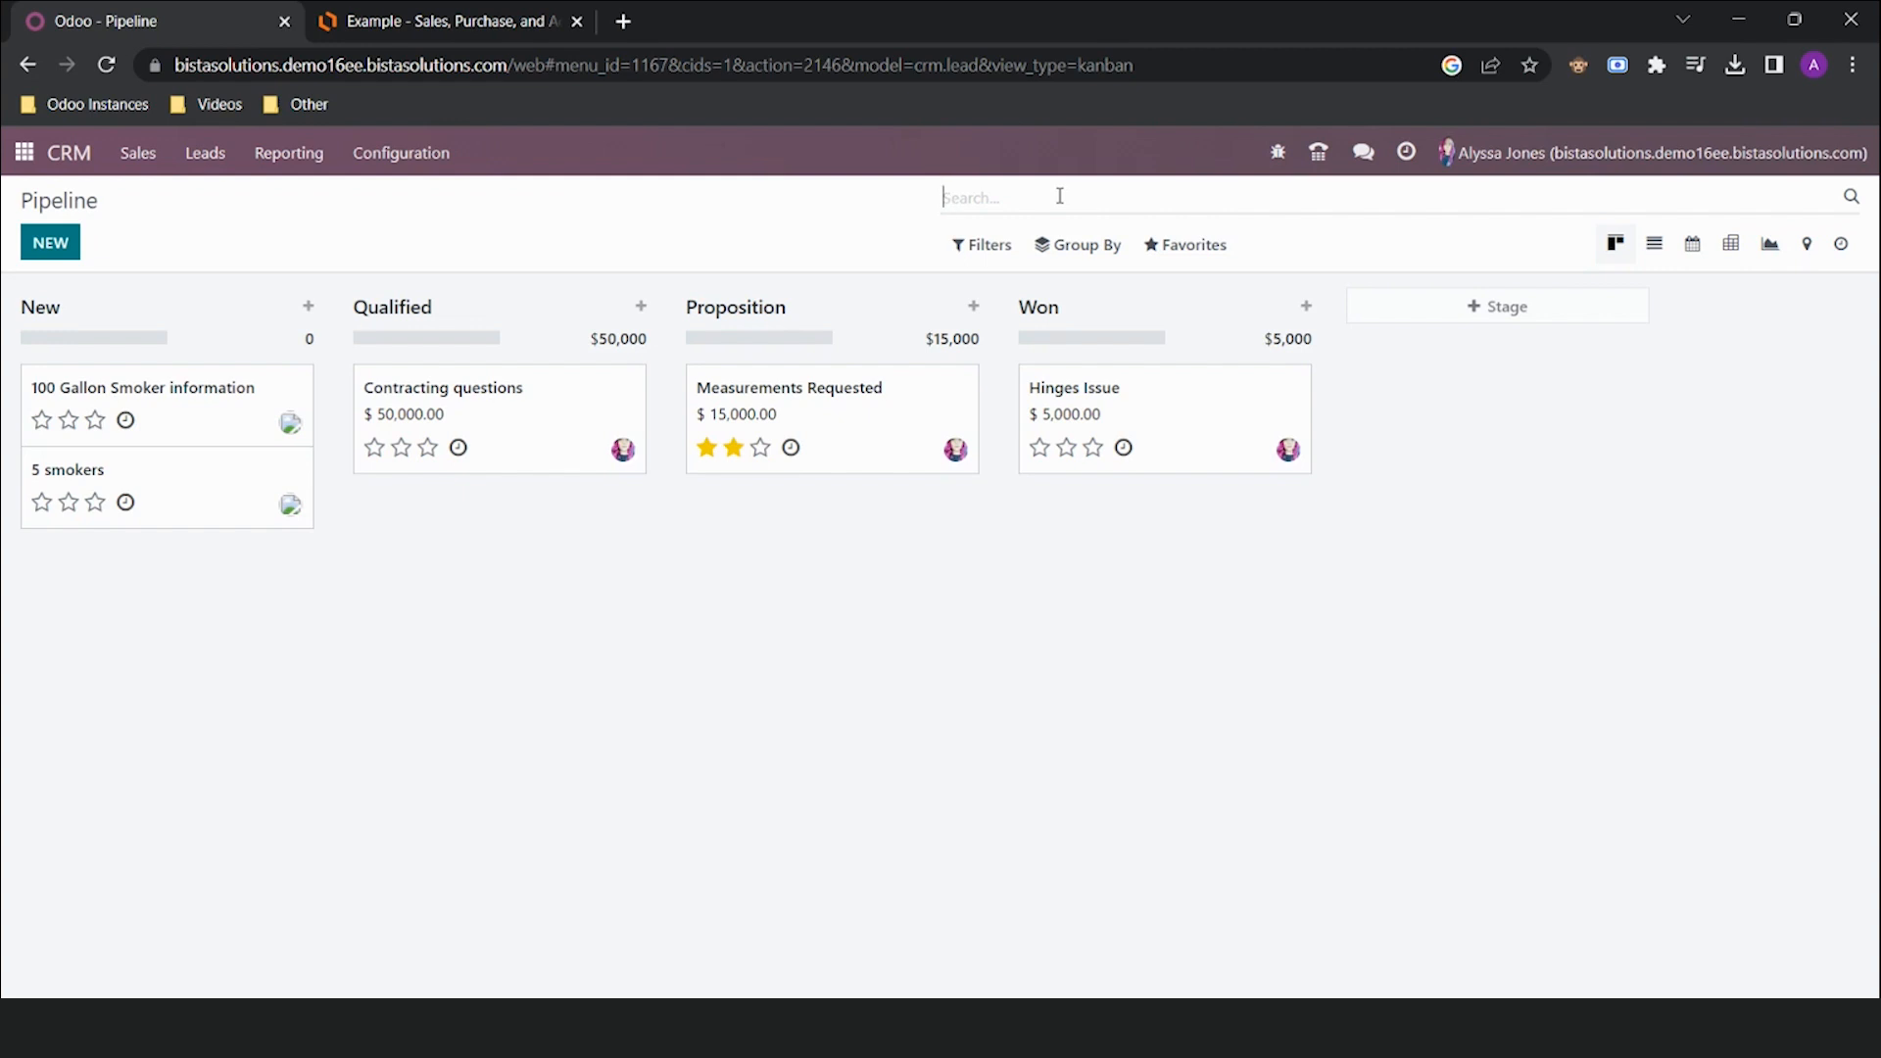
left_click(261, 410)
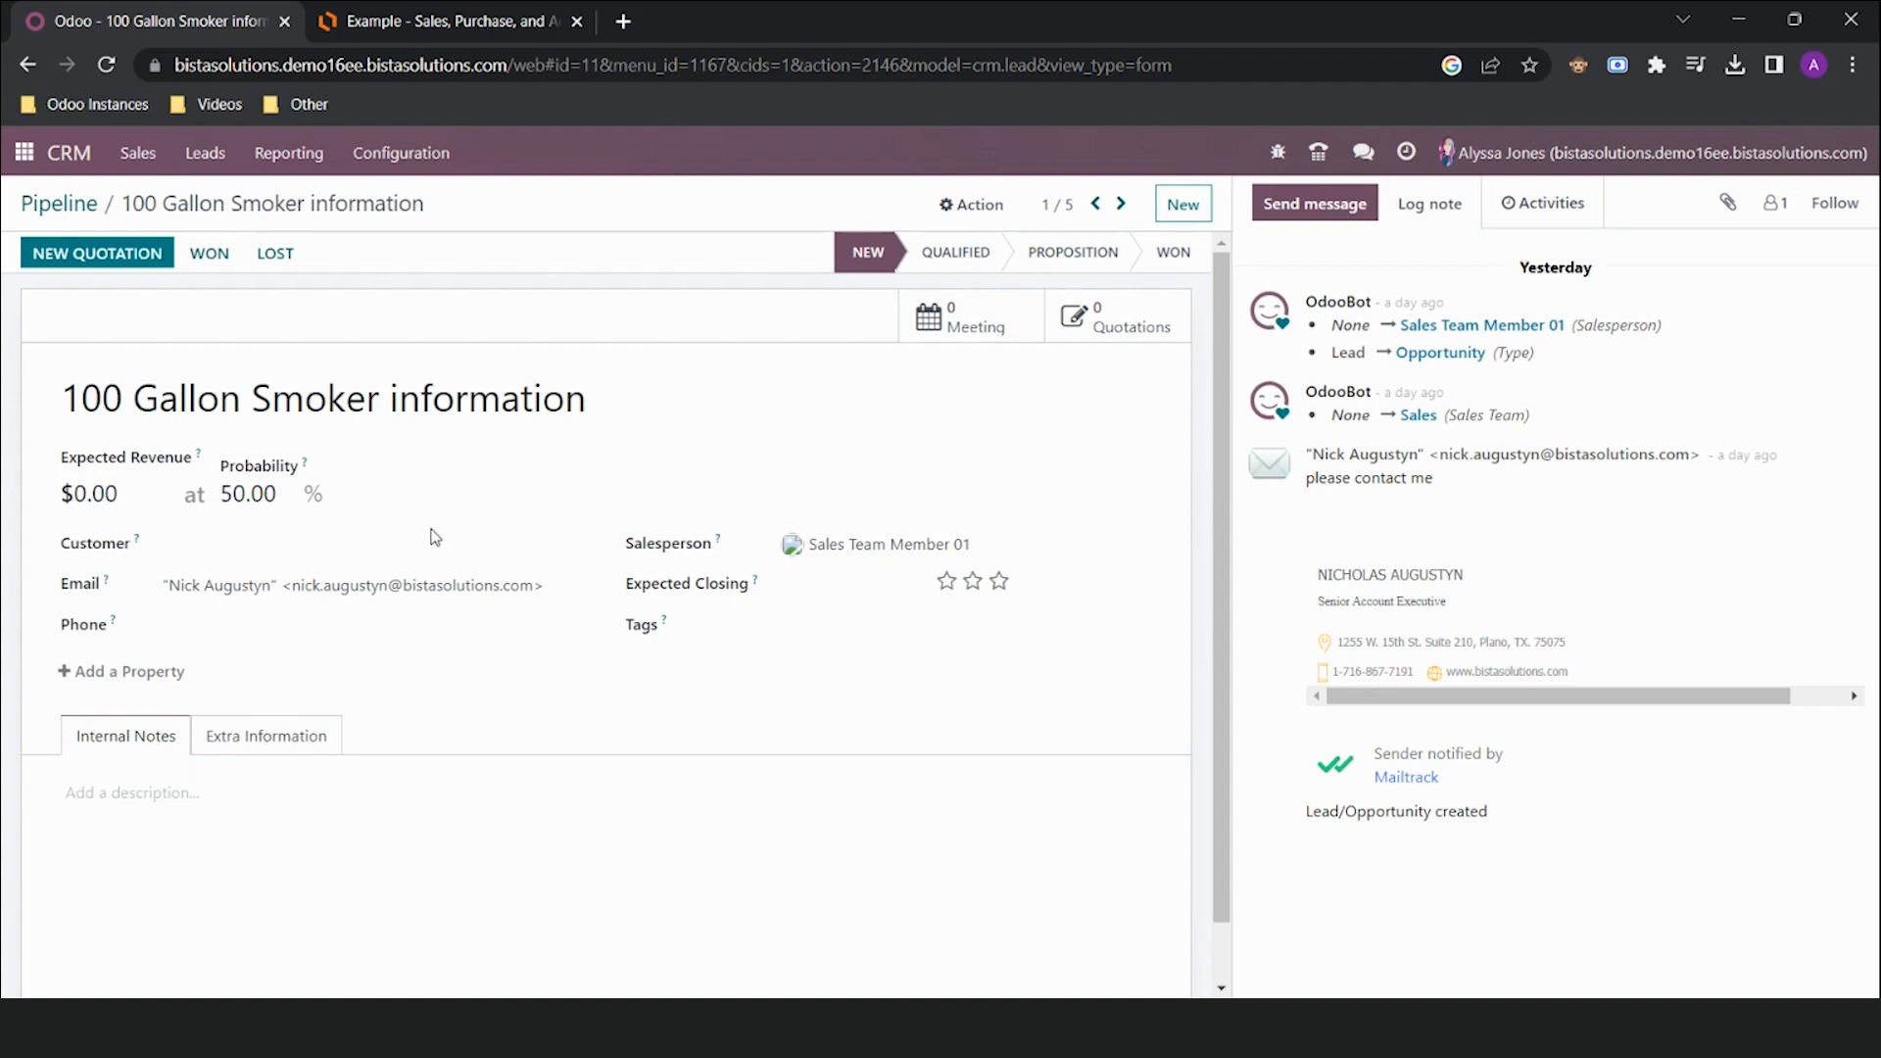
Glance at the VoIP phone dialer, then go to the CRM Leads list
left_click(1320, 154)
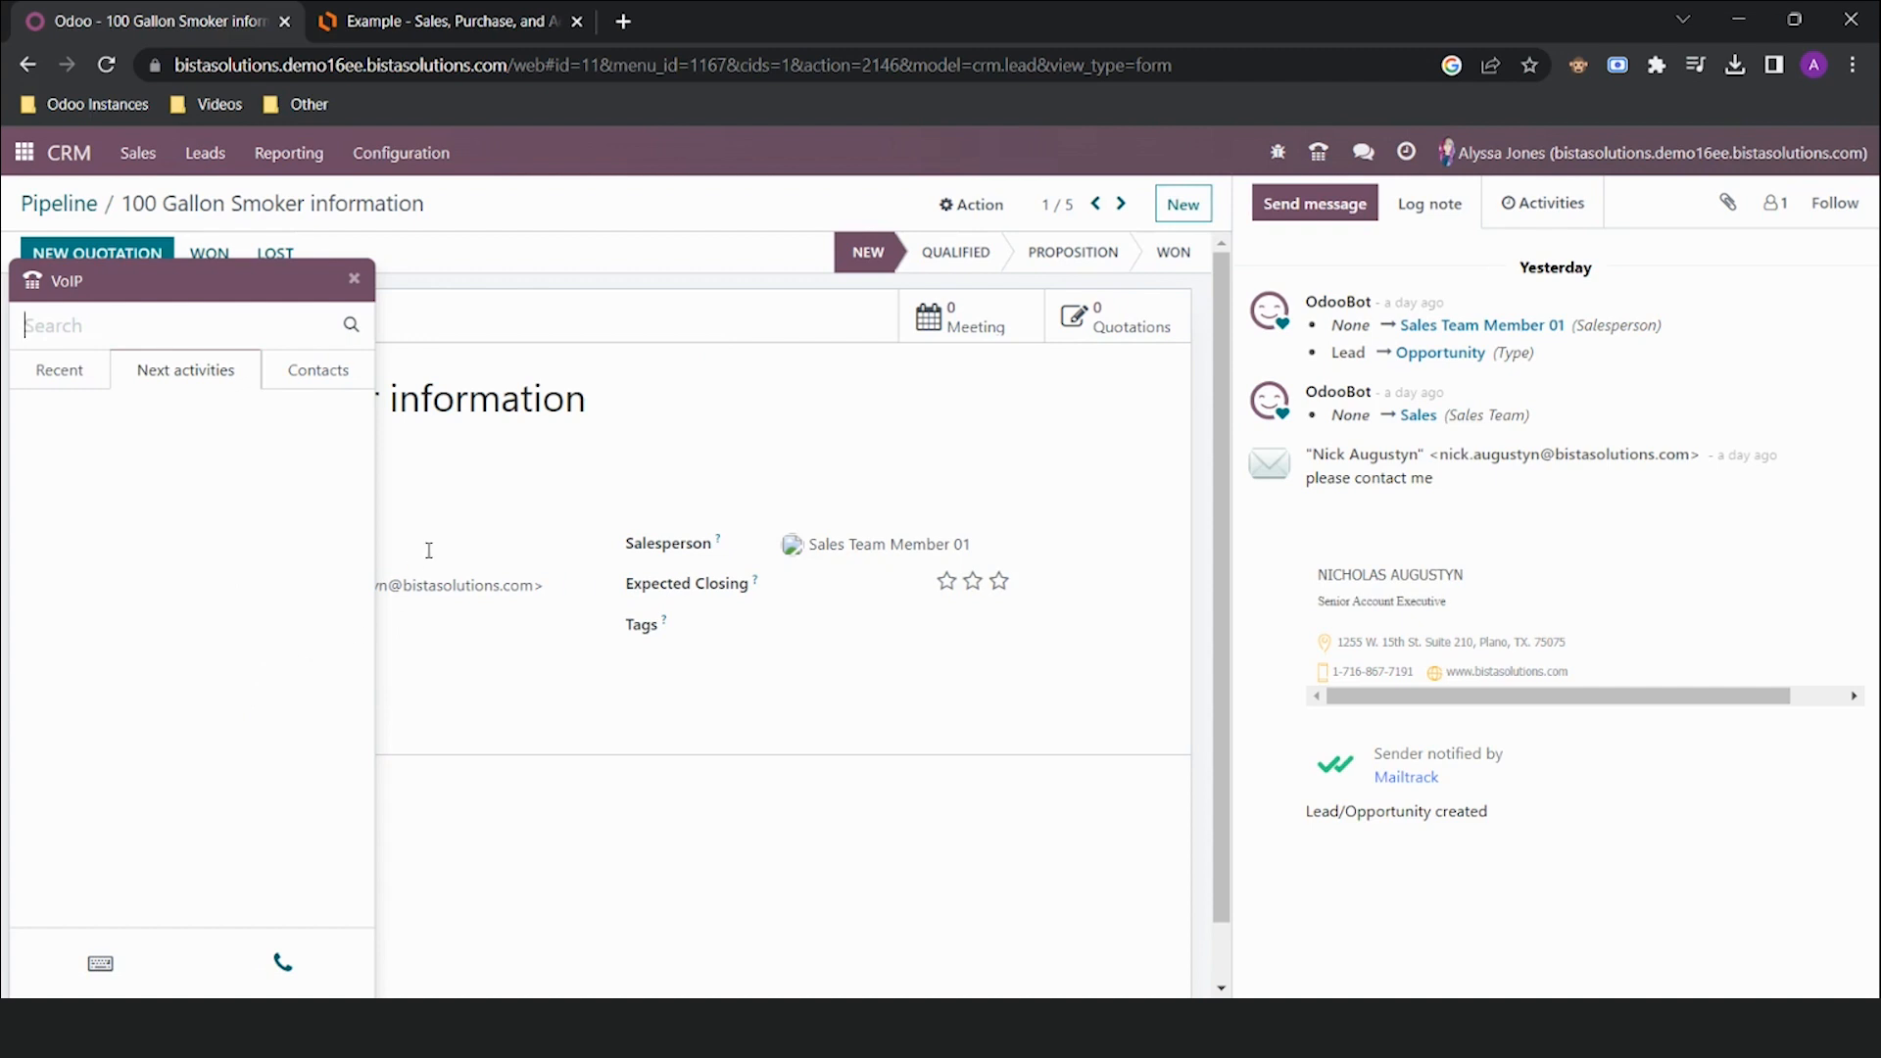
left_click(354, 279)
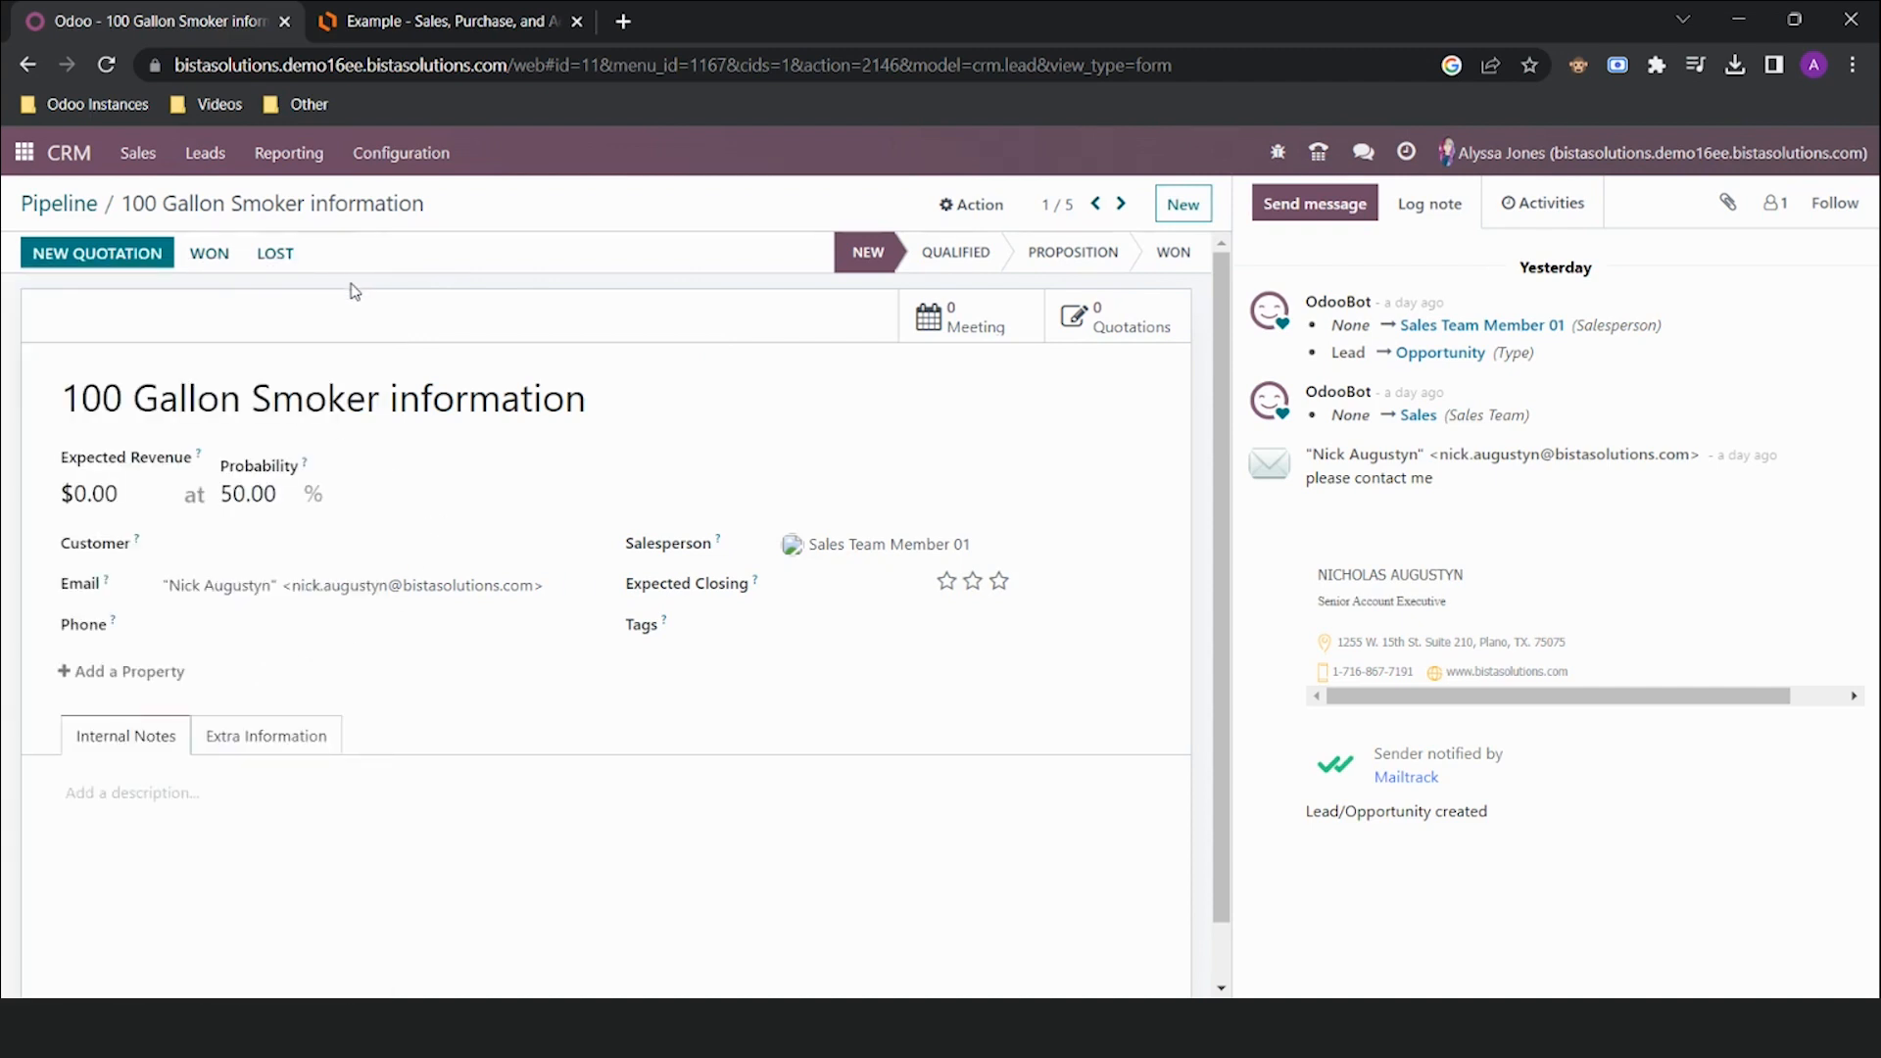
left_click(196, 161)
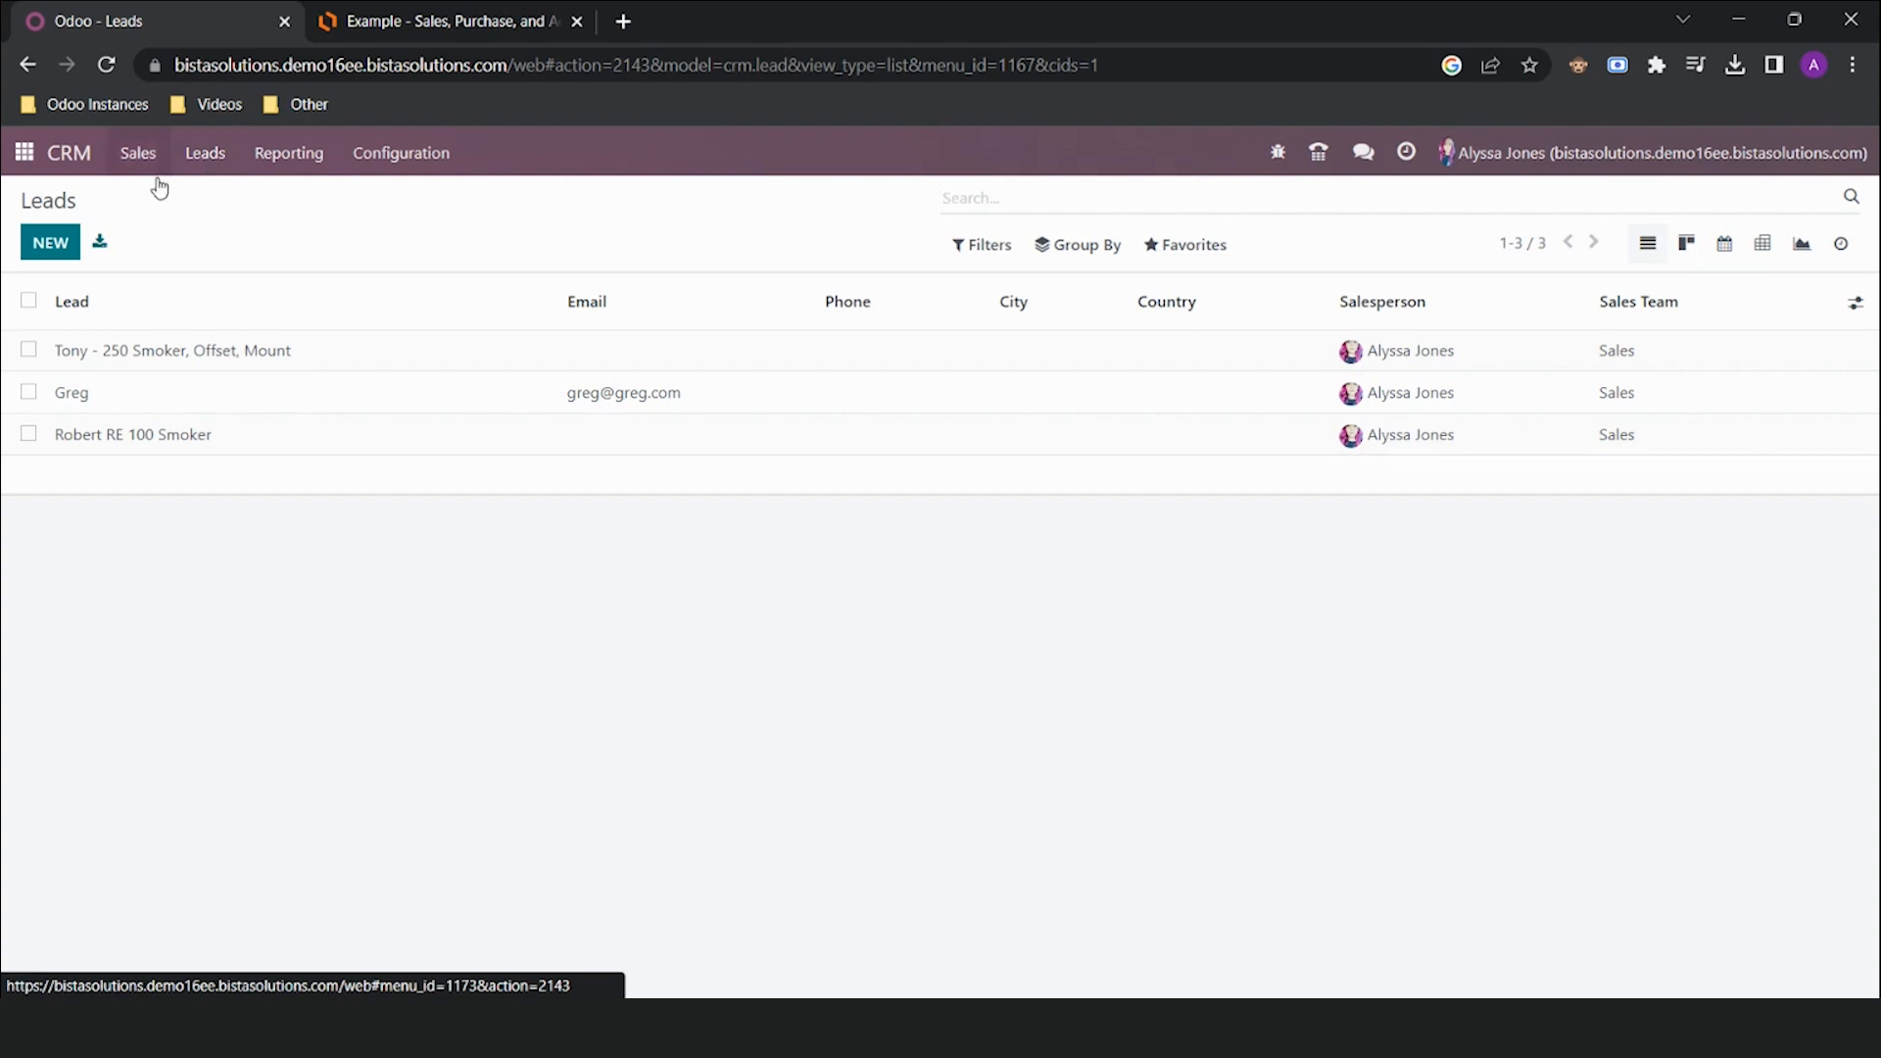
Start a new lead titled with the contact's first name and Fantastic BBQ's, creating customer Fantastic BBQ
left_click(51, 243)
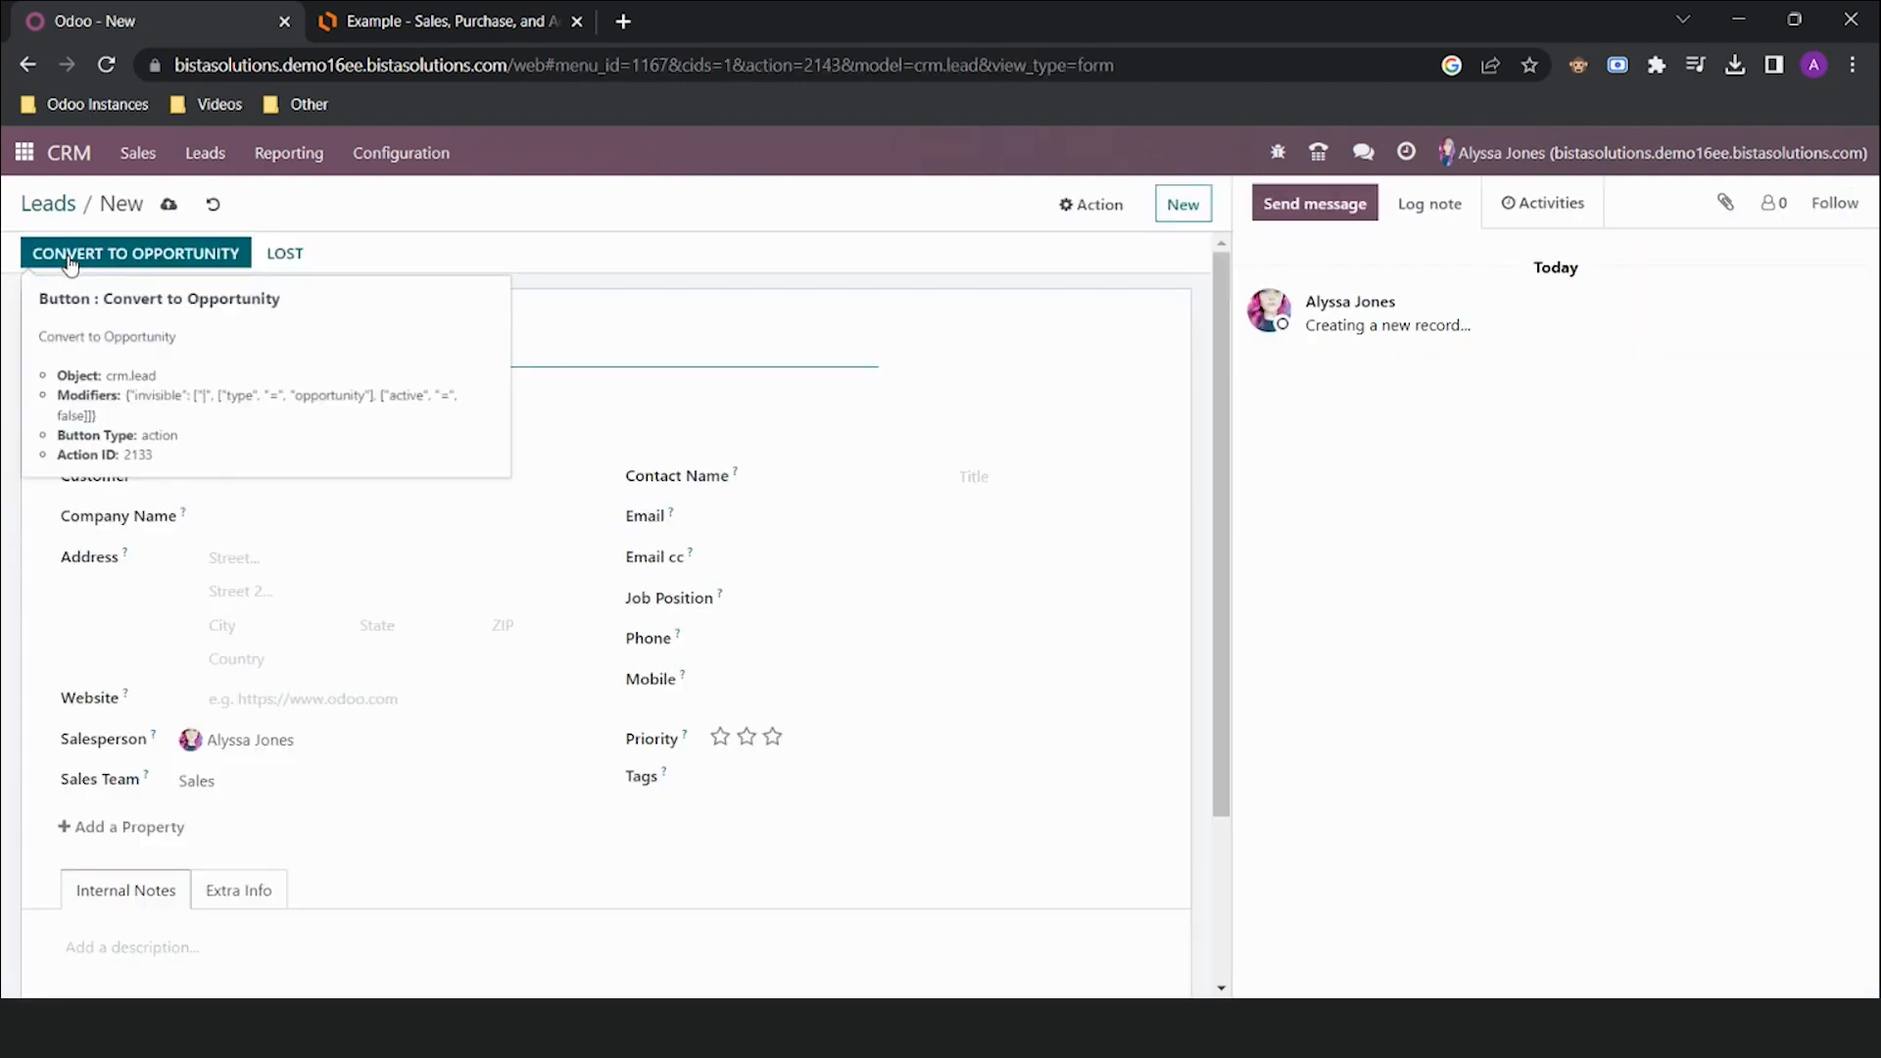
type("Me")
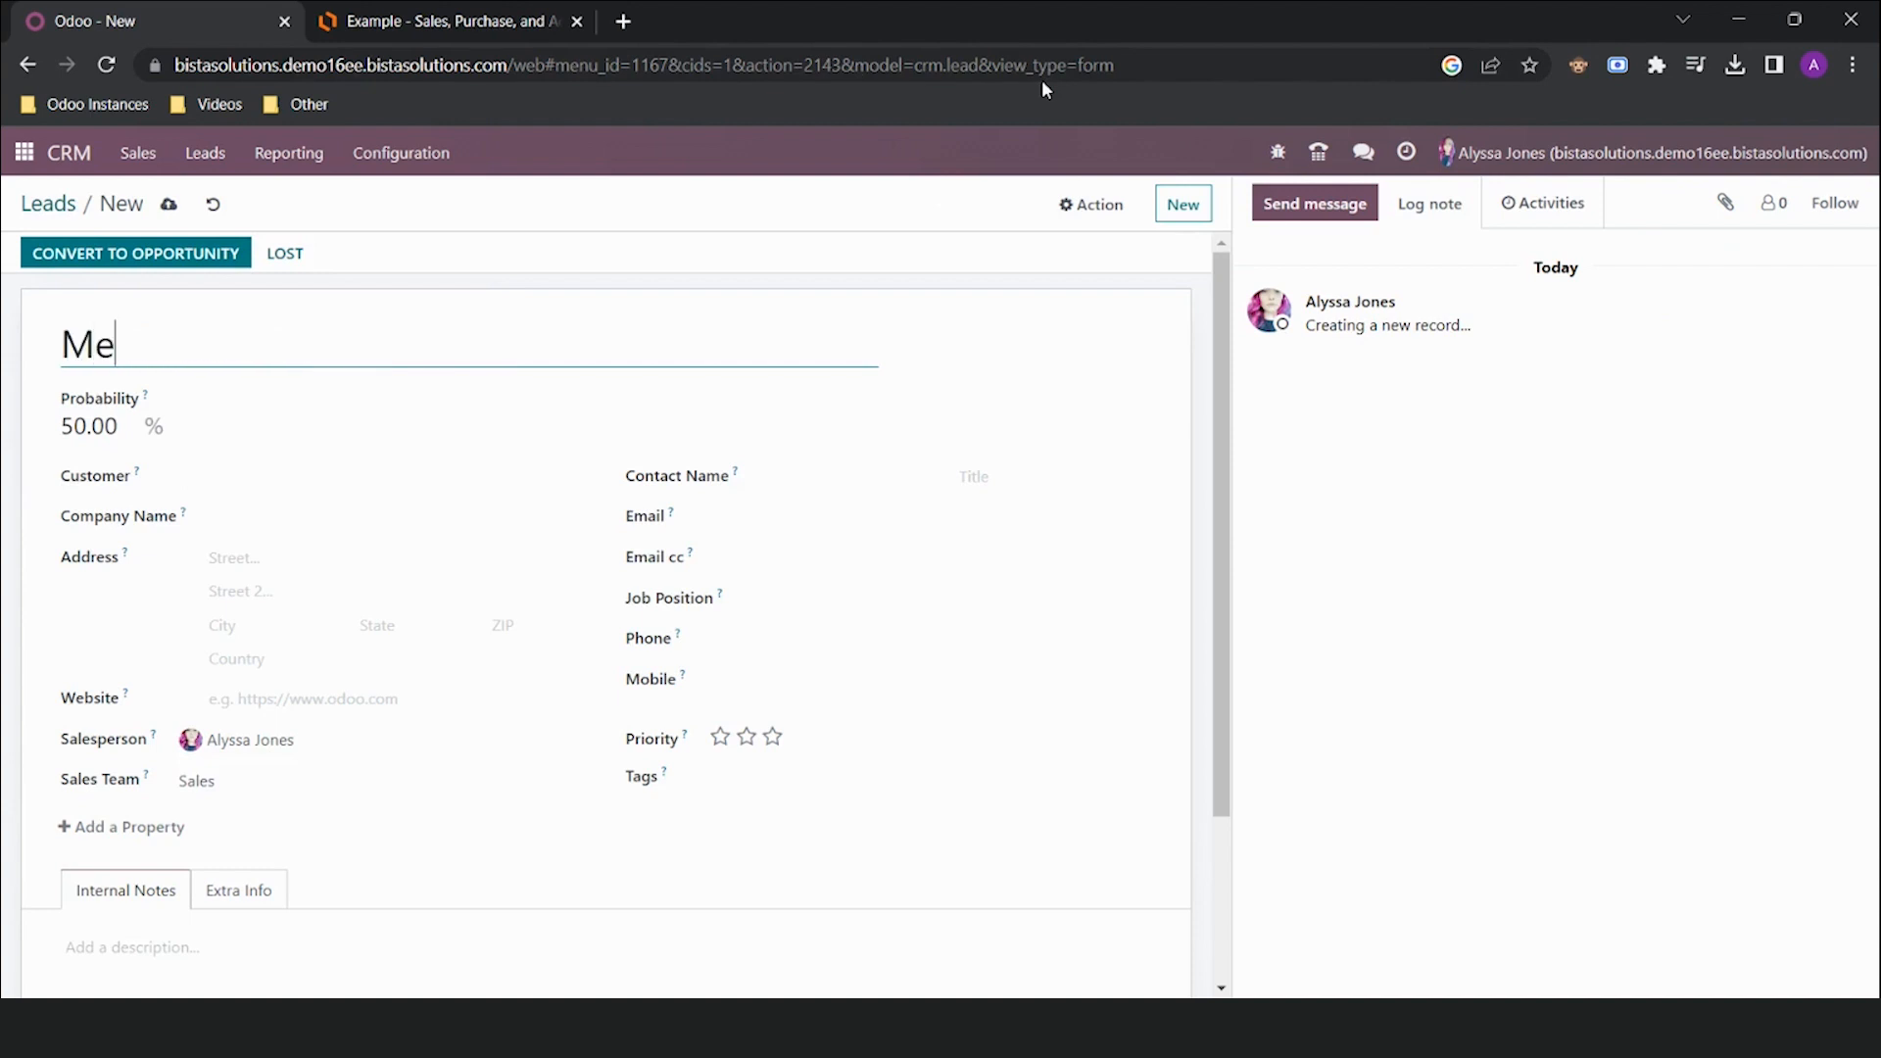
type("lissa - Fantasti")
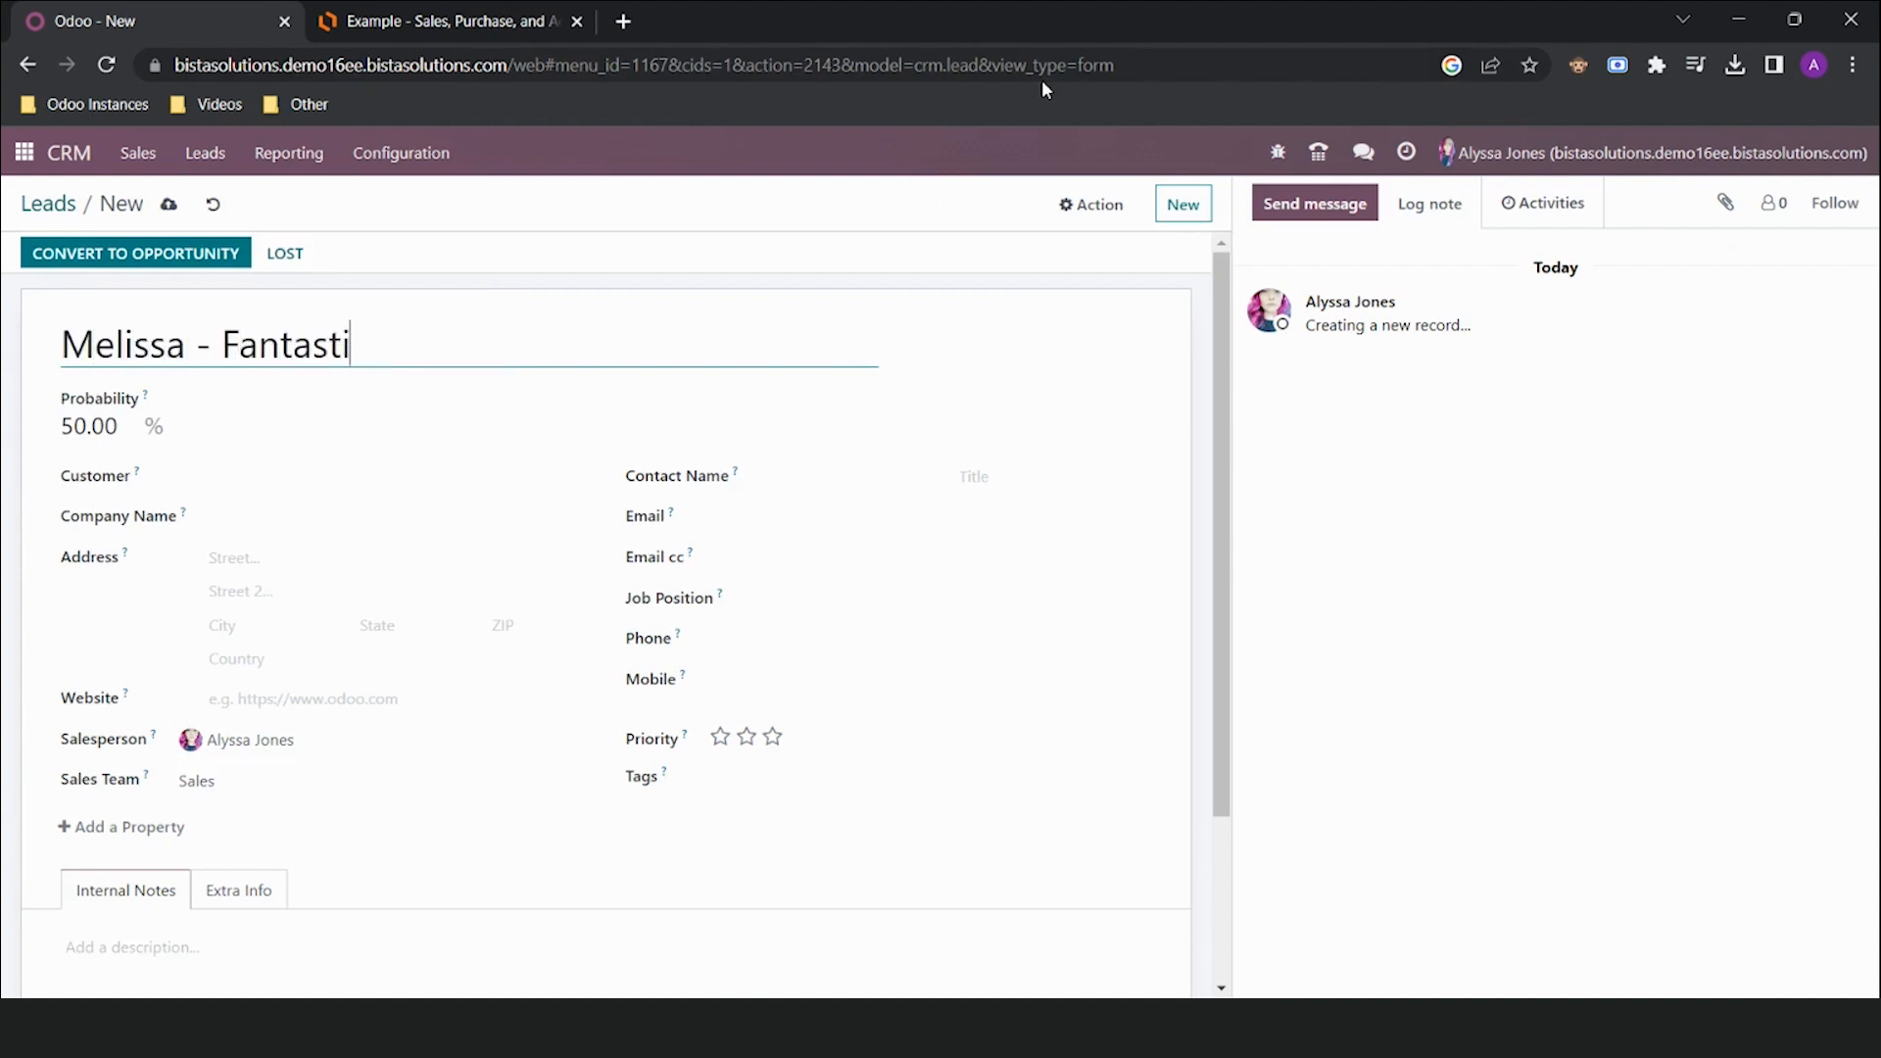
type("c BBQ's")
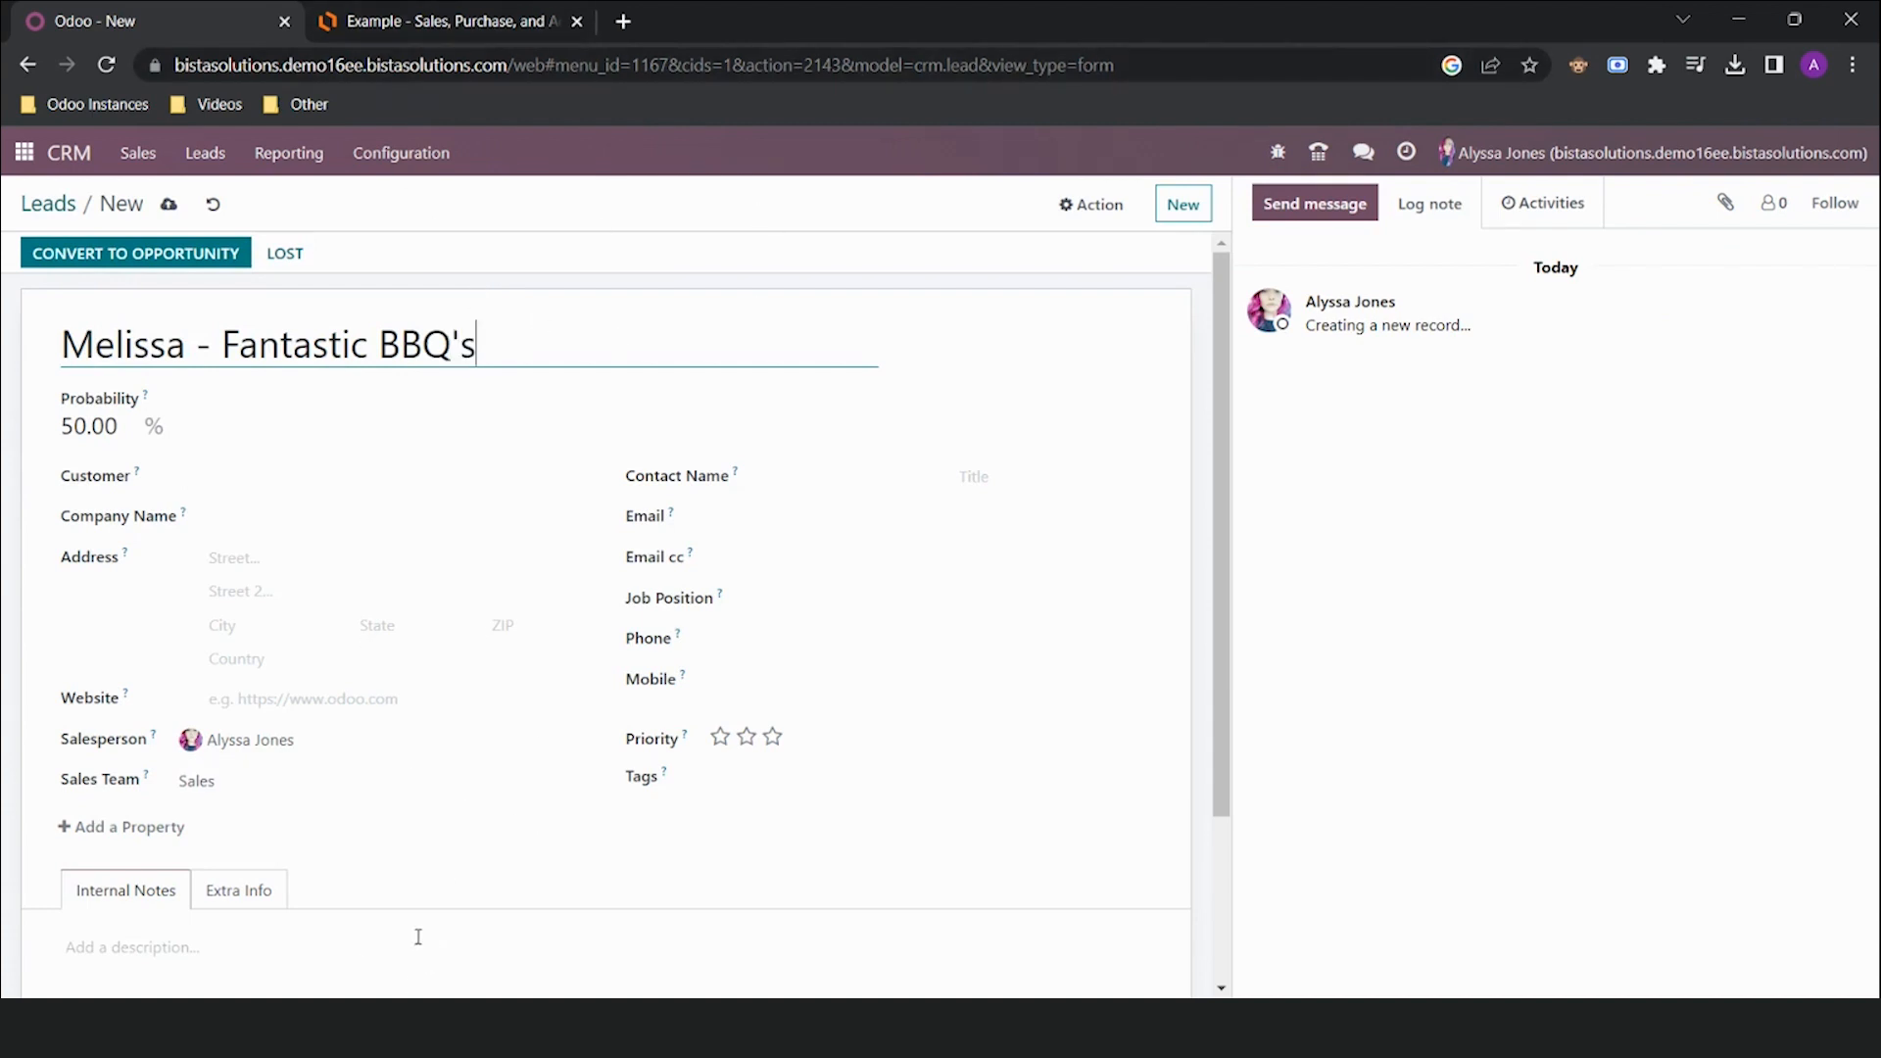
left_click(292, 471)
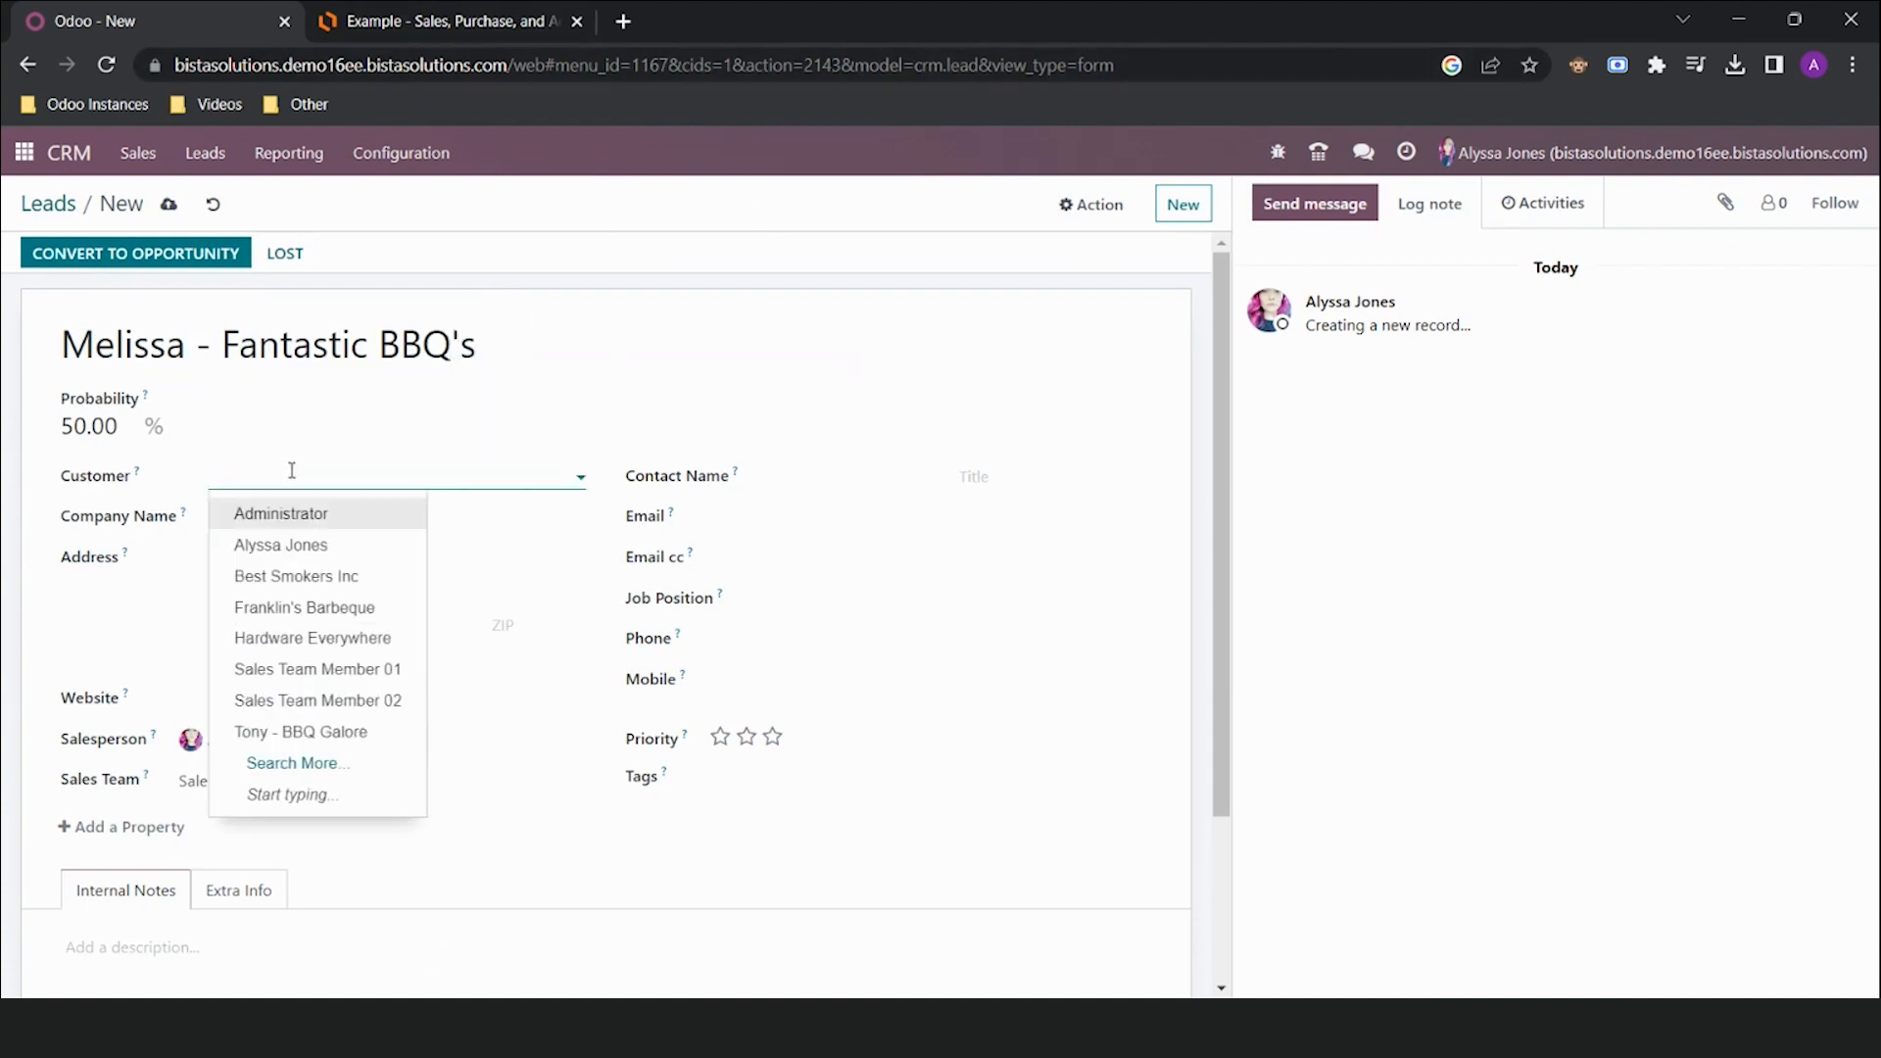
type("Fantas")
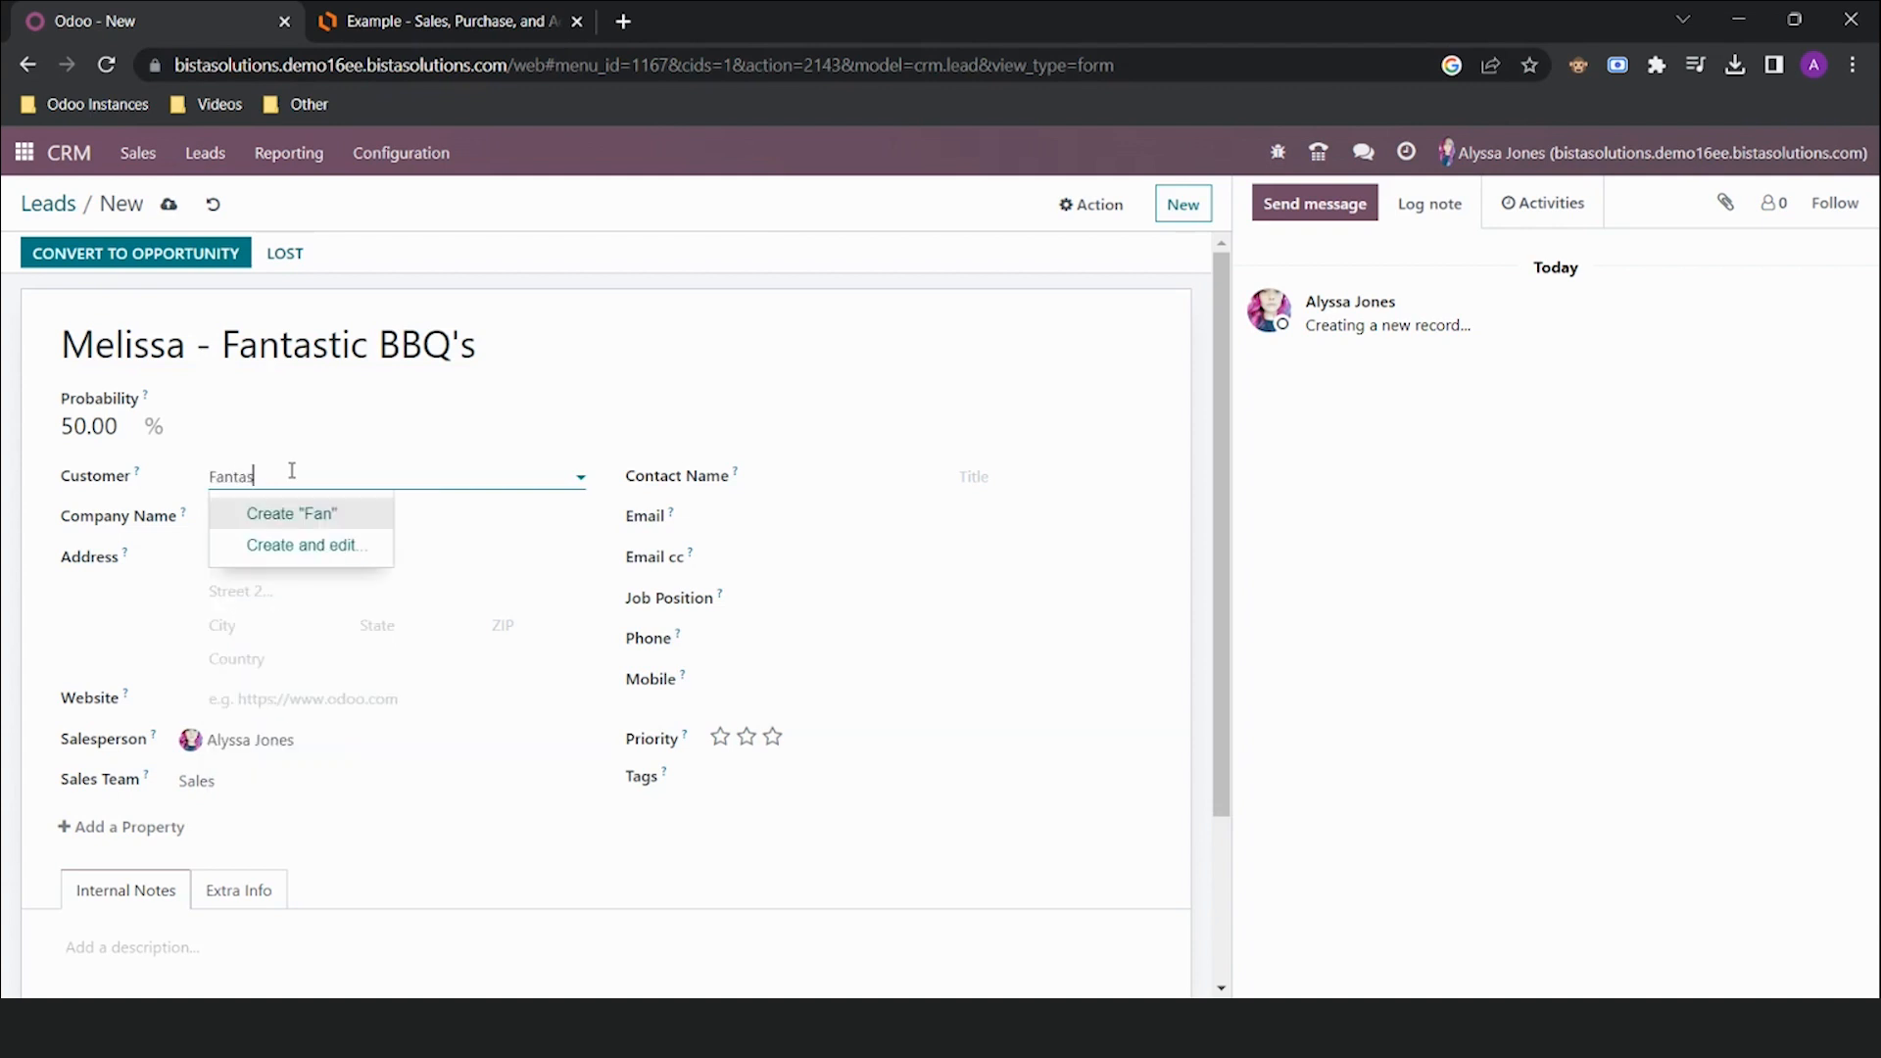
type("tic BBQ")
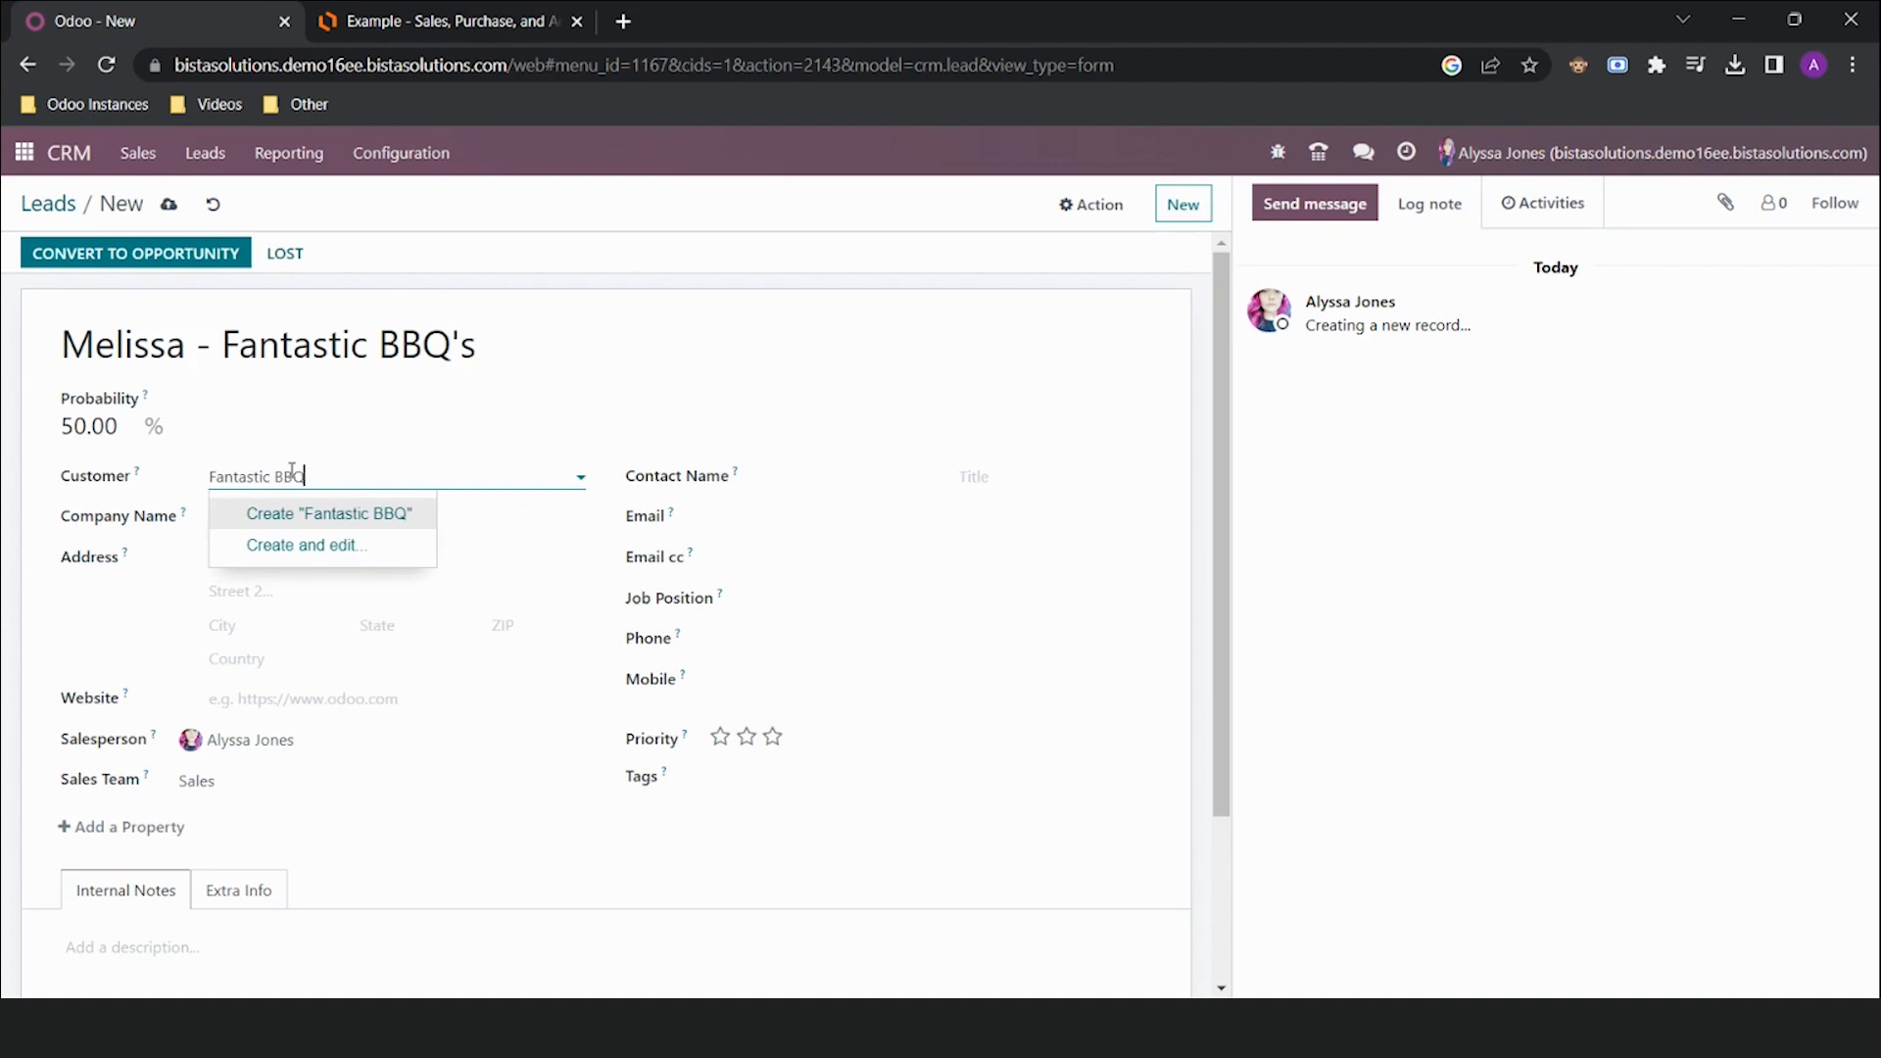
left_click(358, 514)
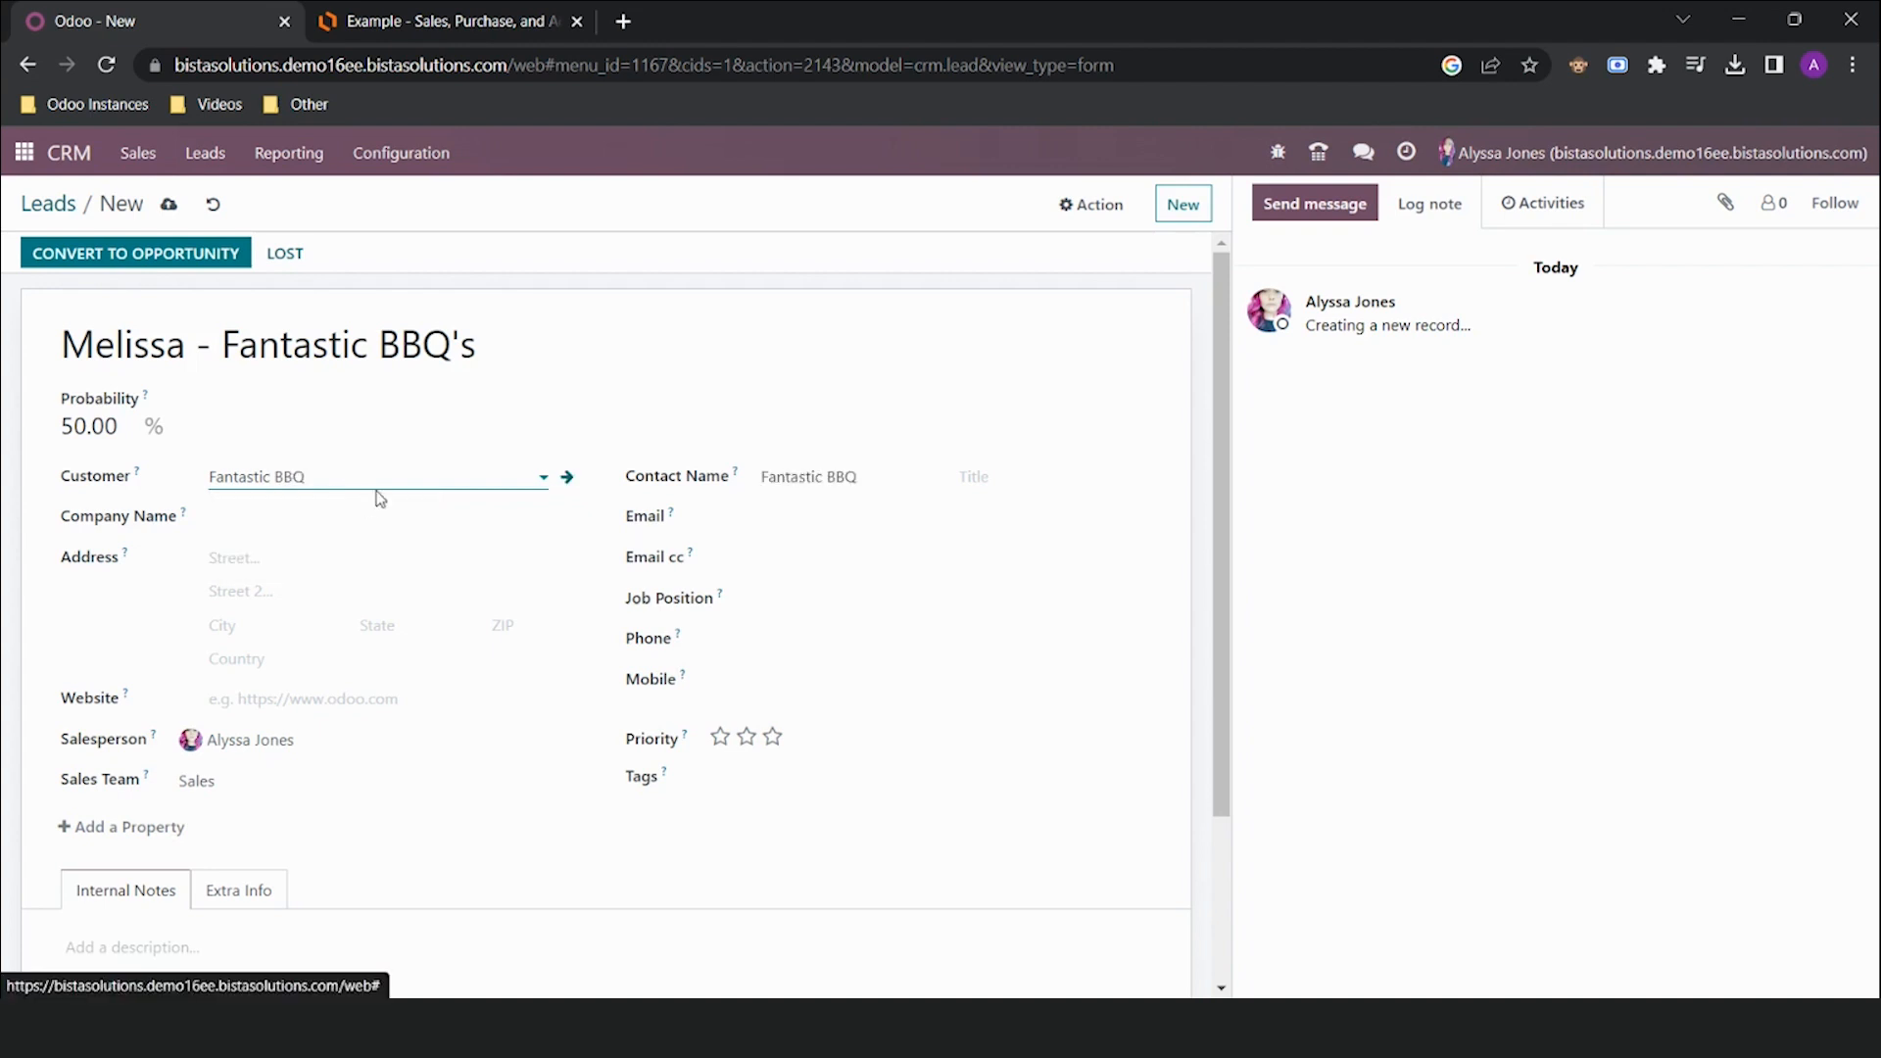
Enter the contact's full name and phone number, save the lead, and return to Leads
left_click_drag(930, 470, 705, 485)
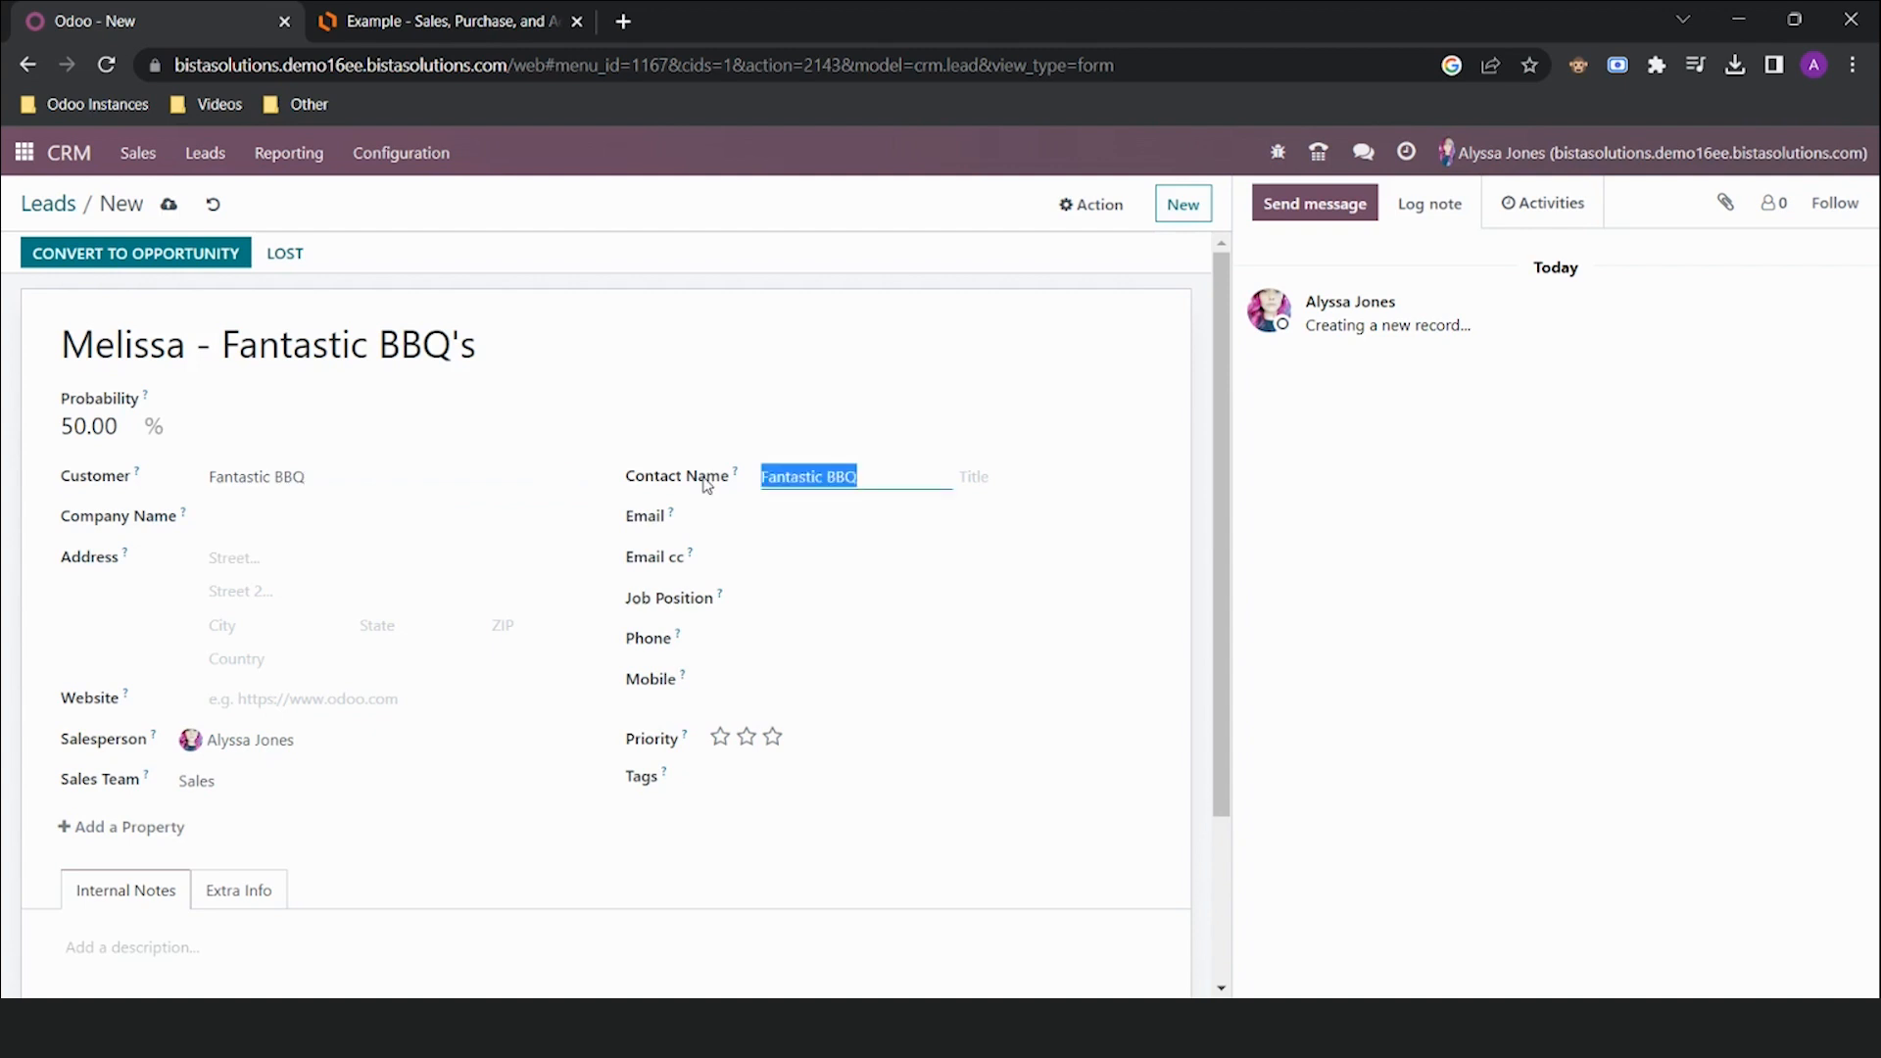
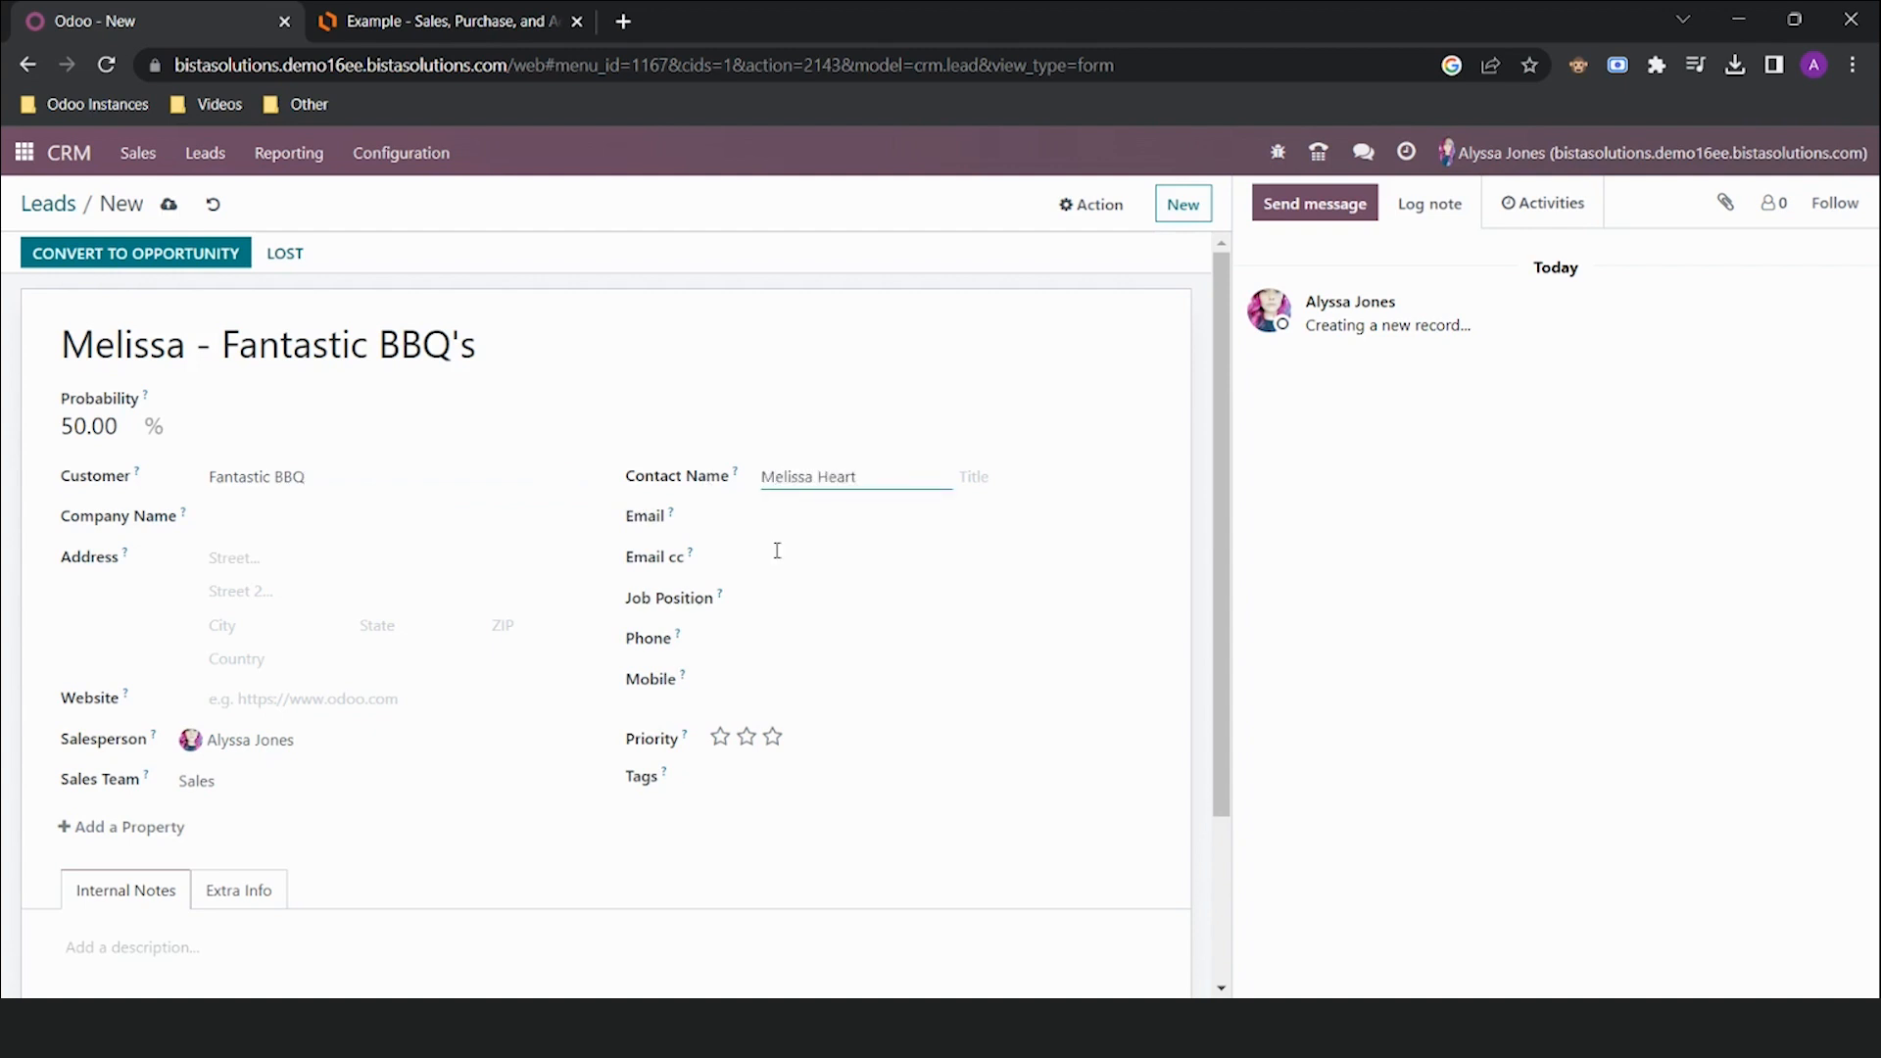
left_click(812, 637)
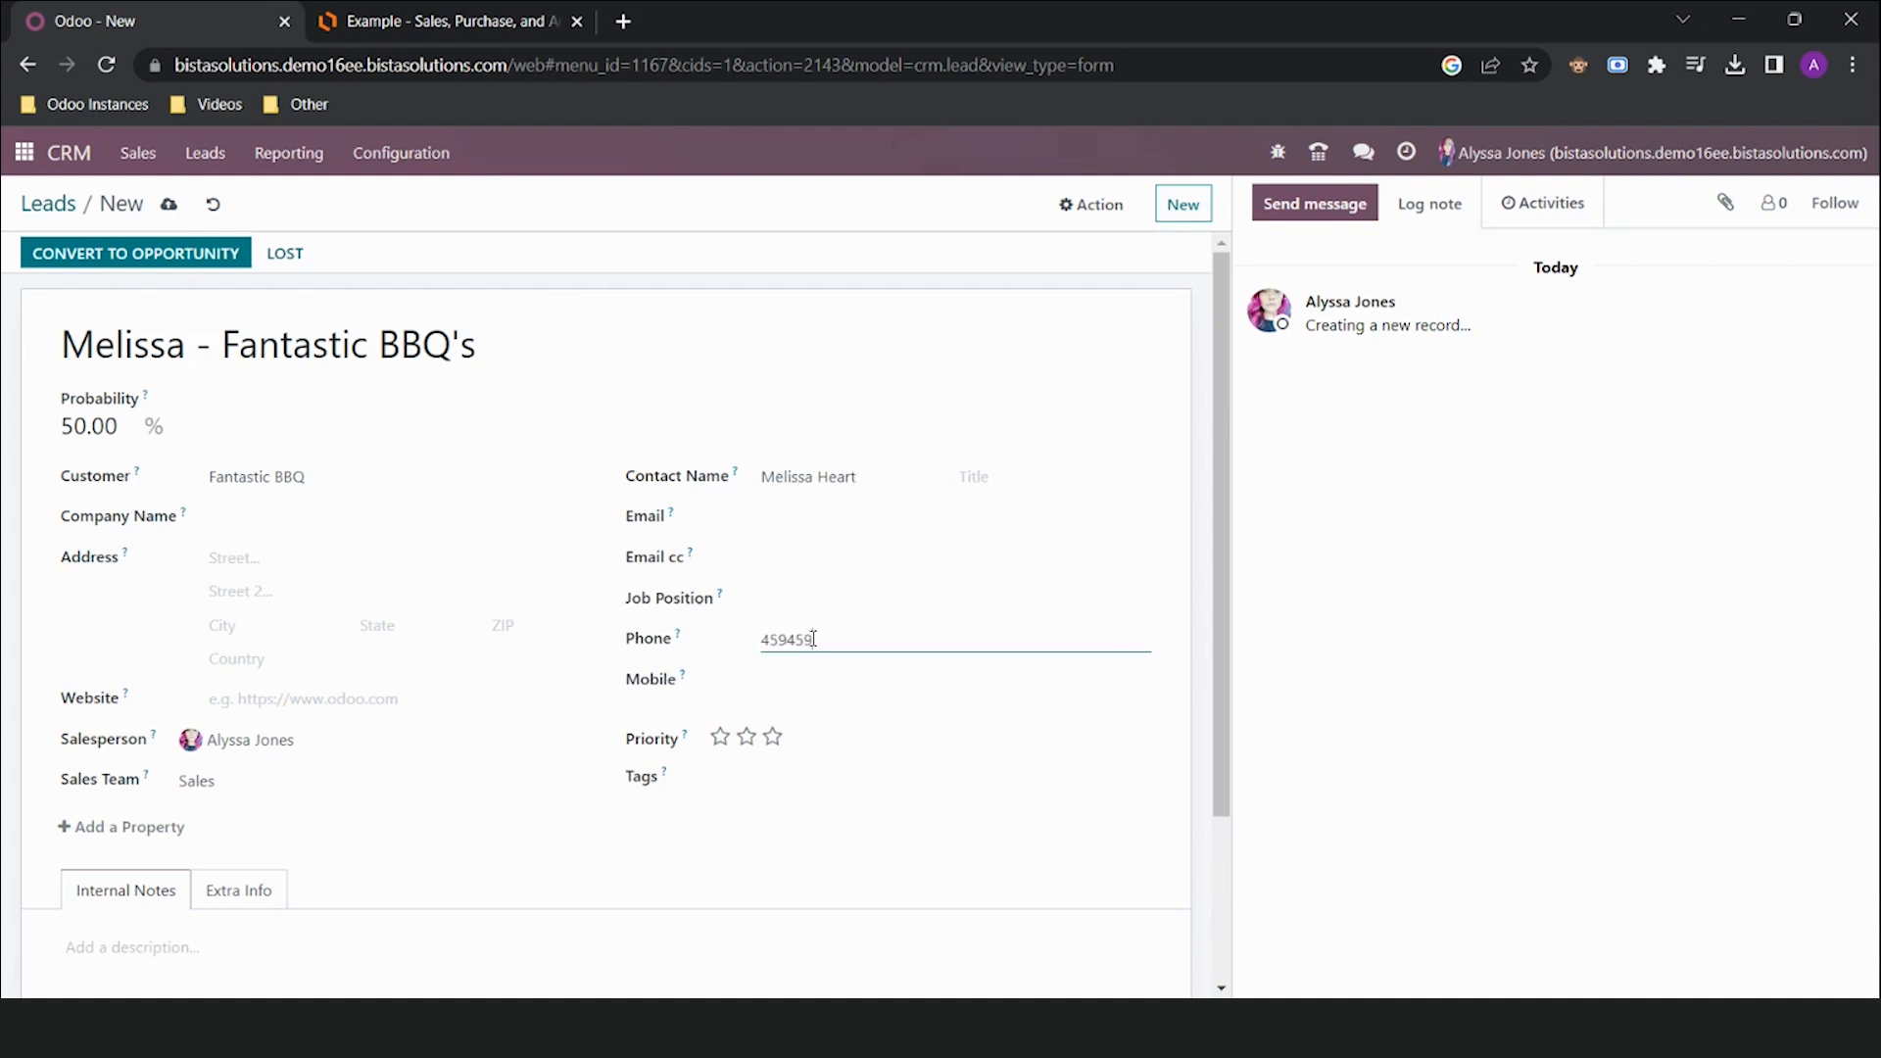
left_click(543, 940)
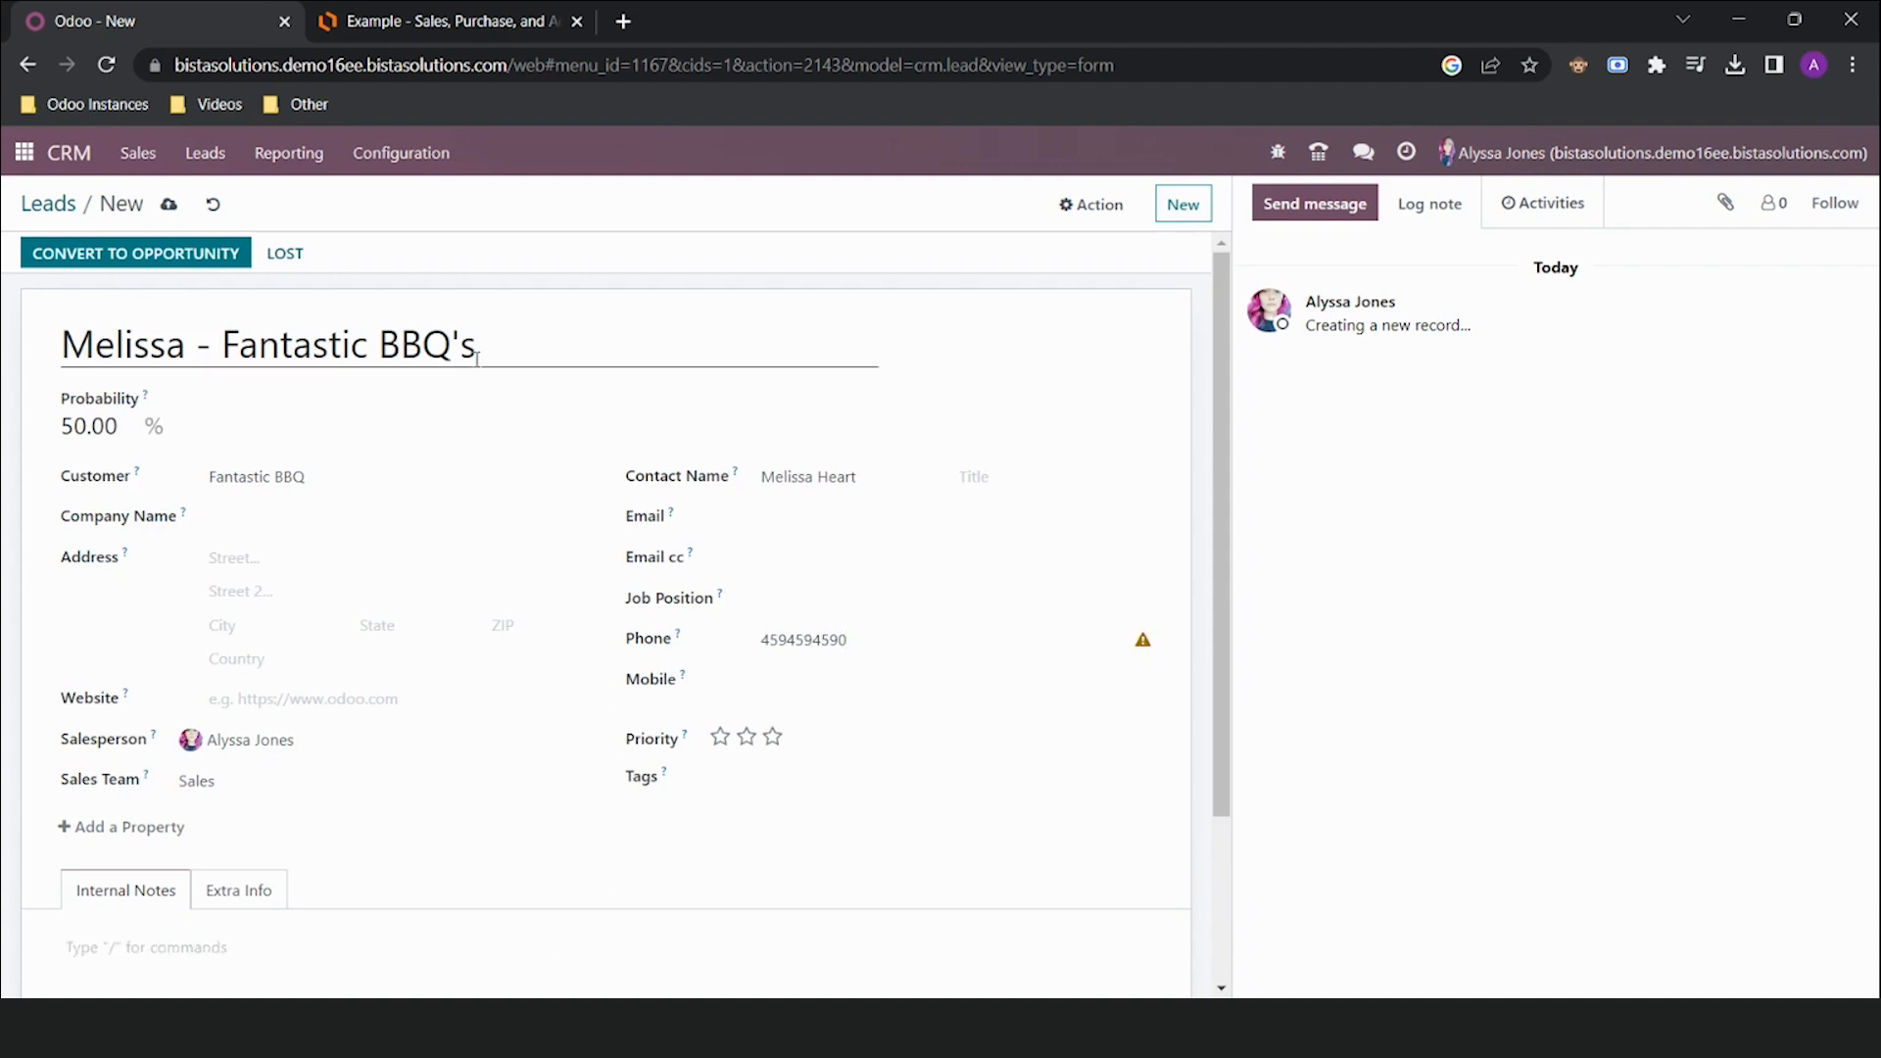
left_click(171, 207)
left_click(59, 203)
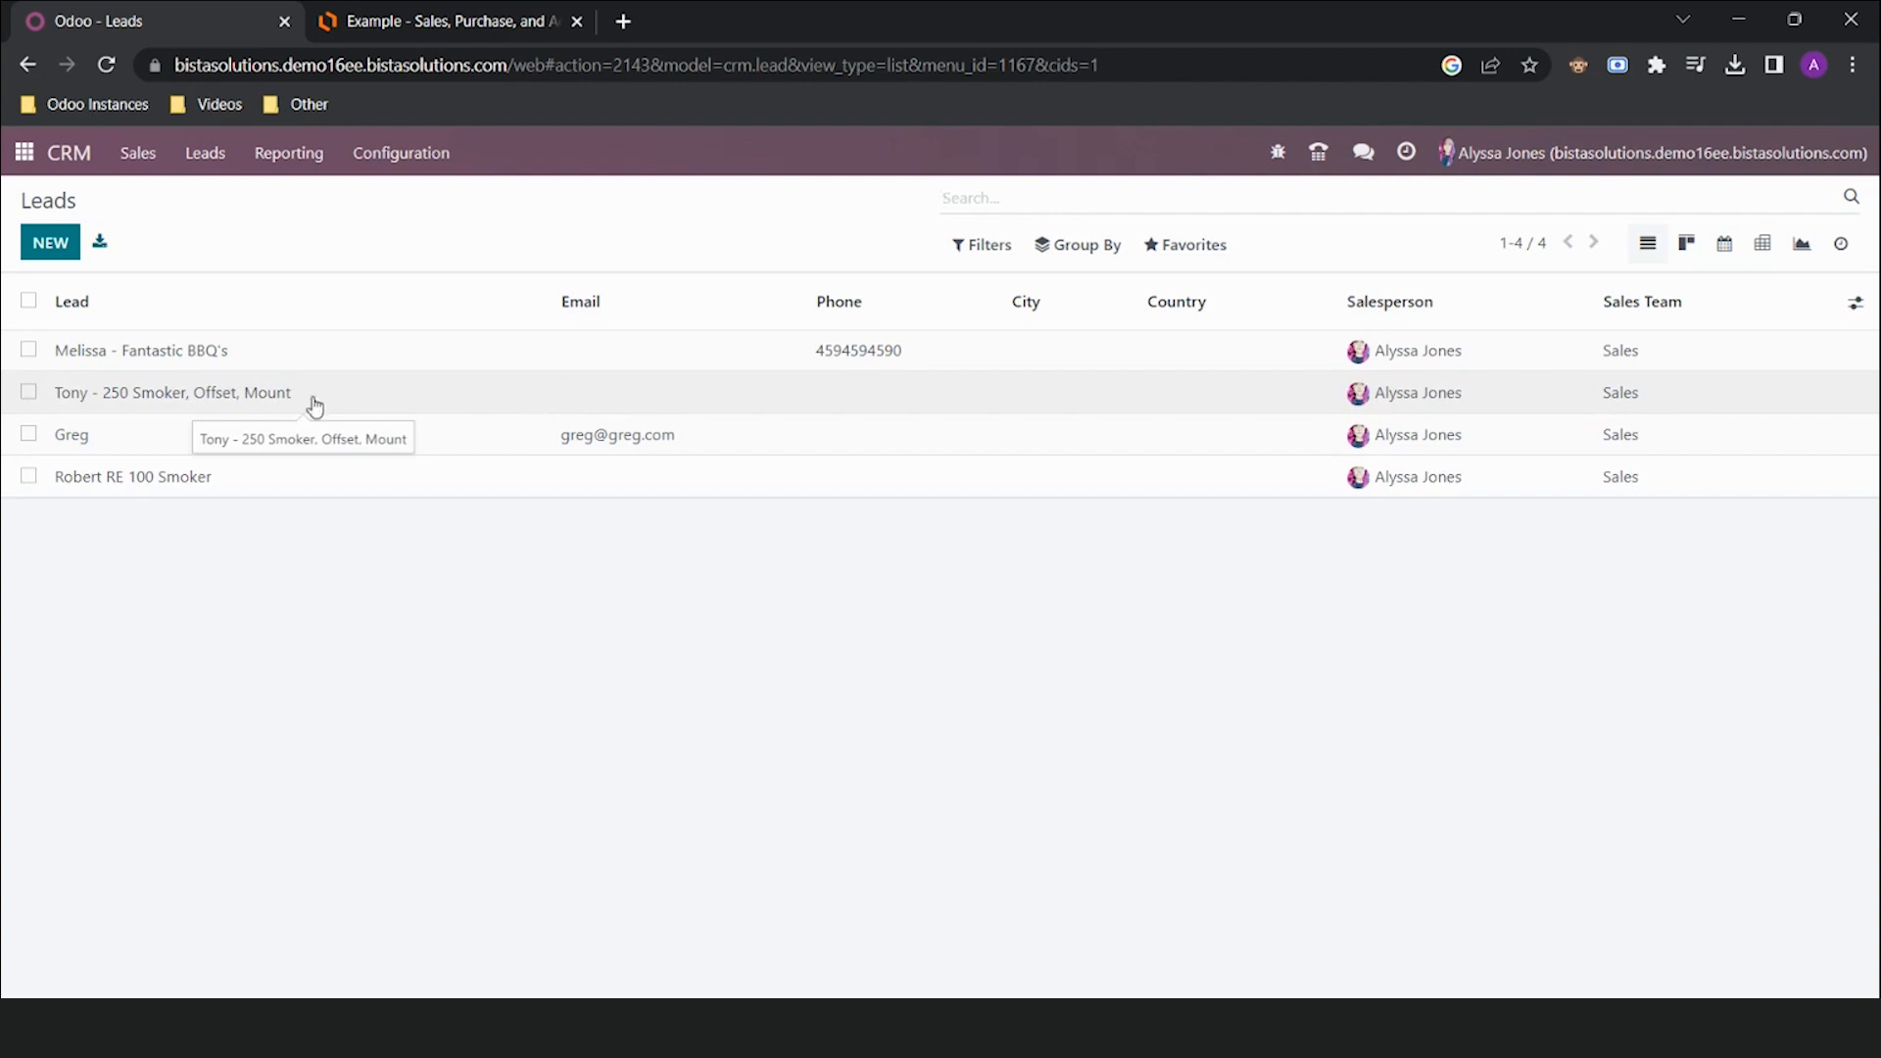
Open the third lead, noted 'Call on Monday 22nd', and begin scheduling an activity on it
left_click(208, 443)
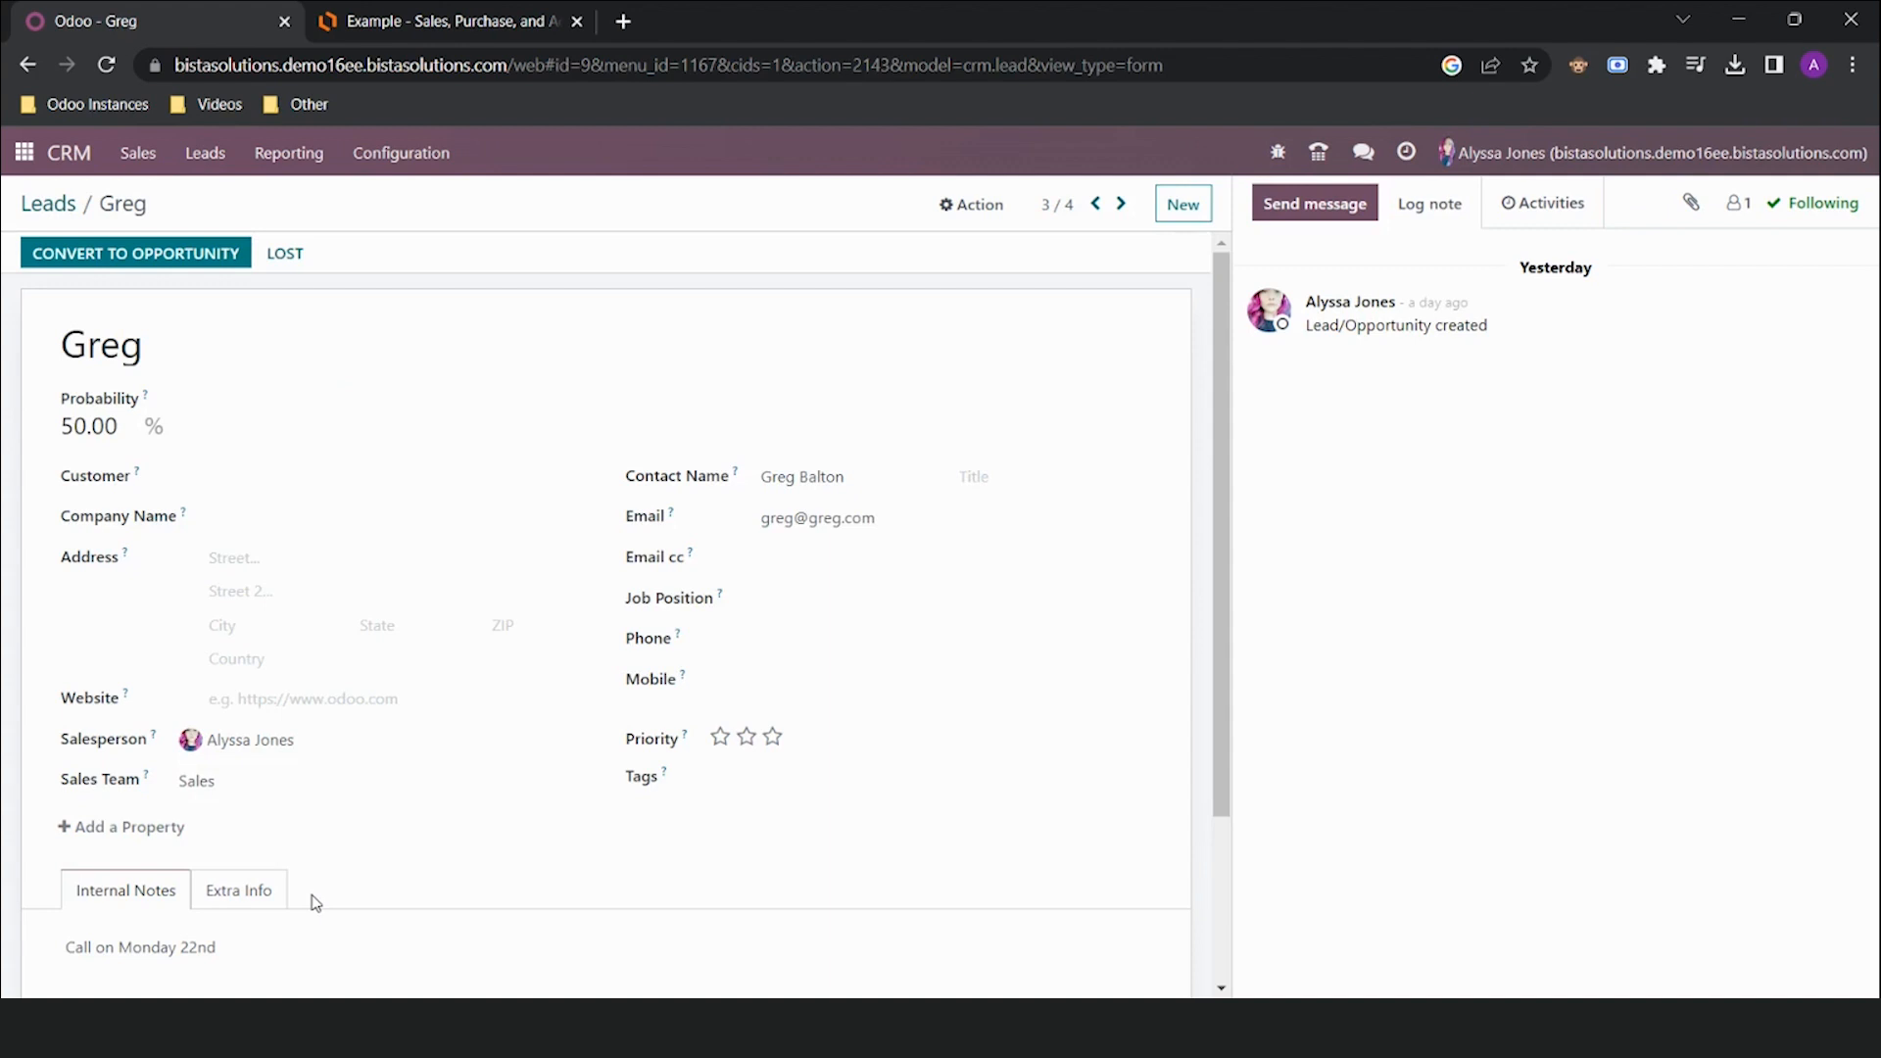
left_click(1546, 205)
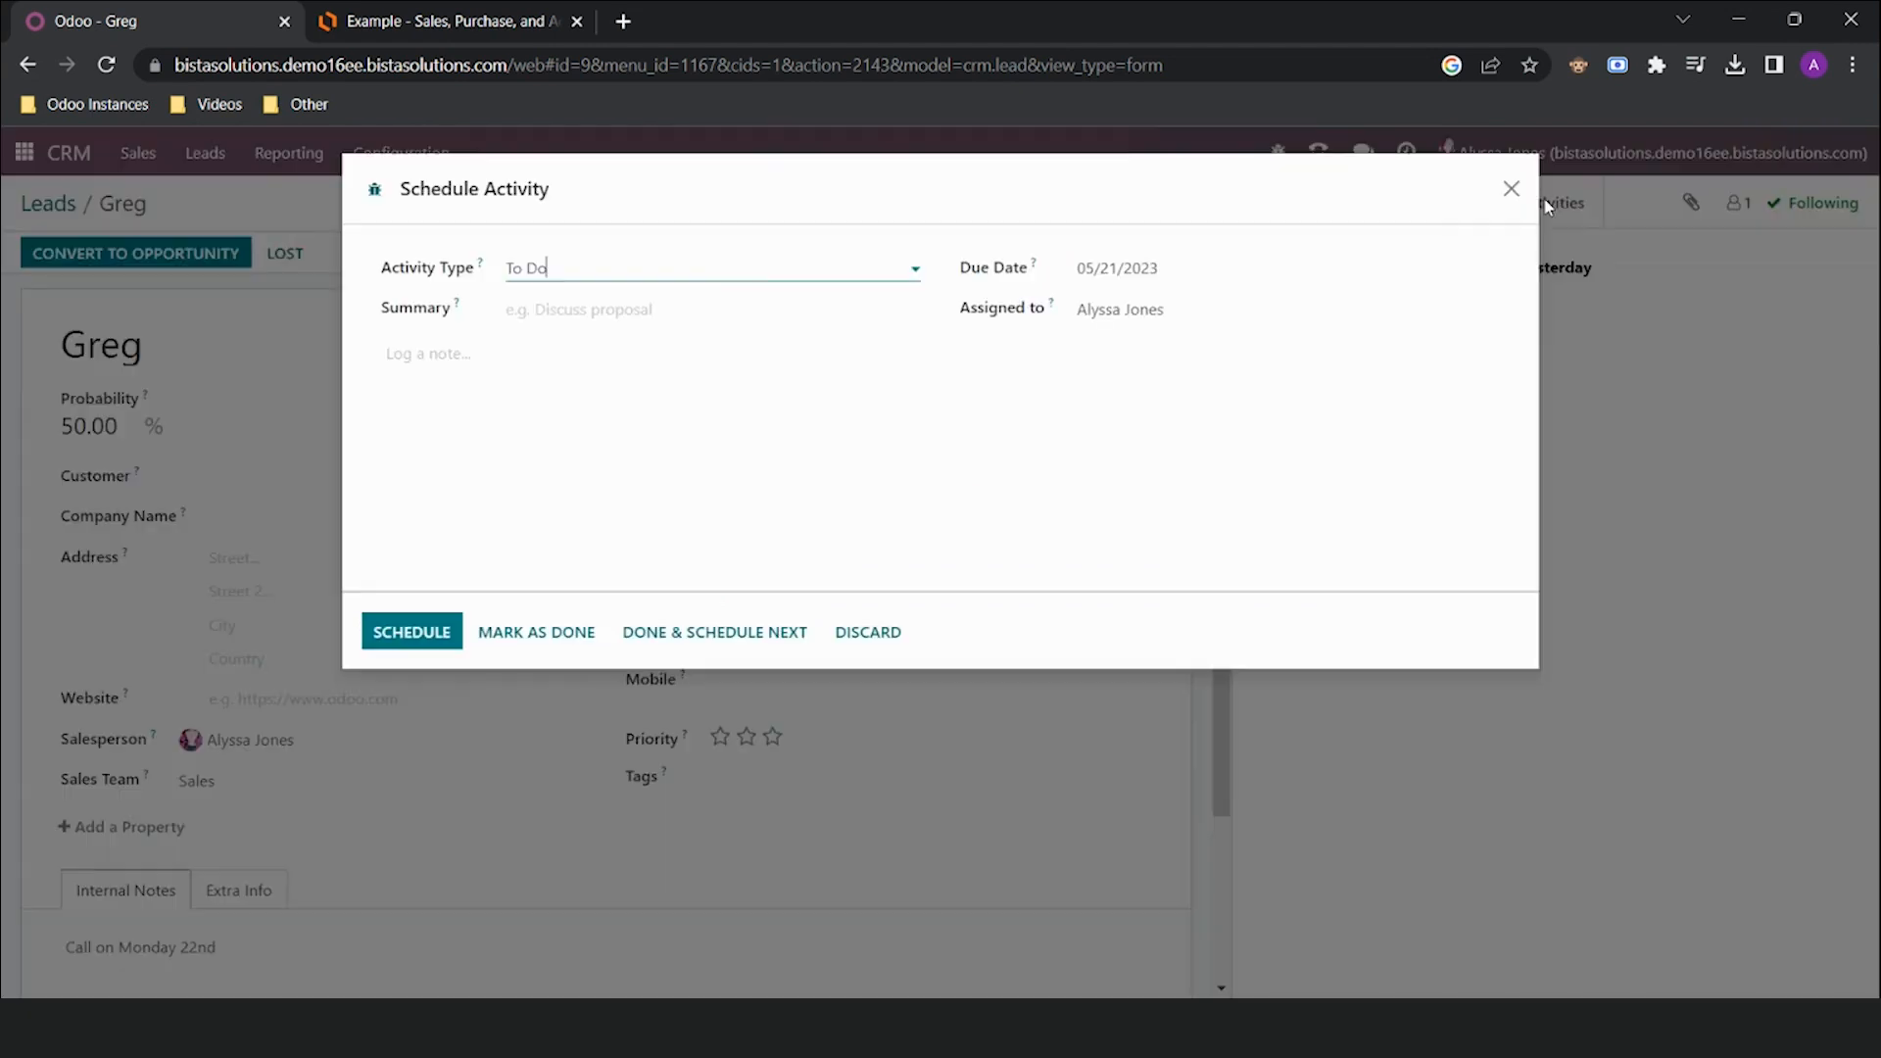
Make the activity a Call summarised 'Call RE proposition', due 05/22/2023, assigned to the salesperson
left_click(721, 268)
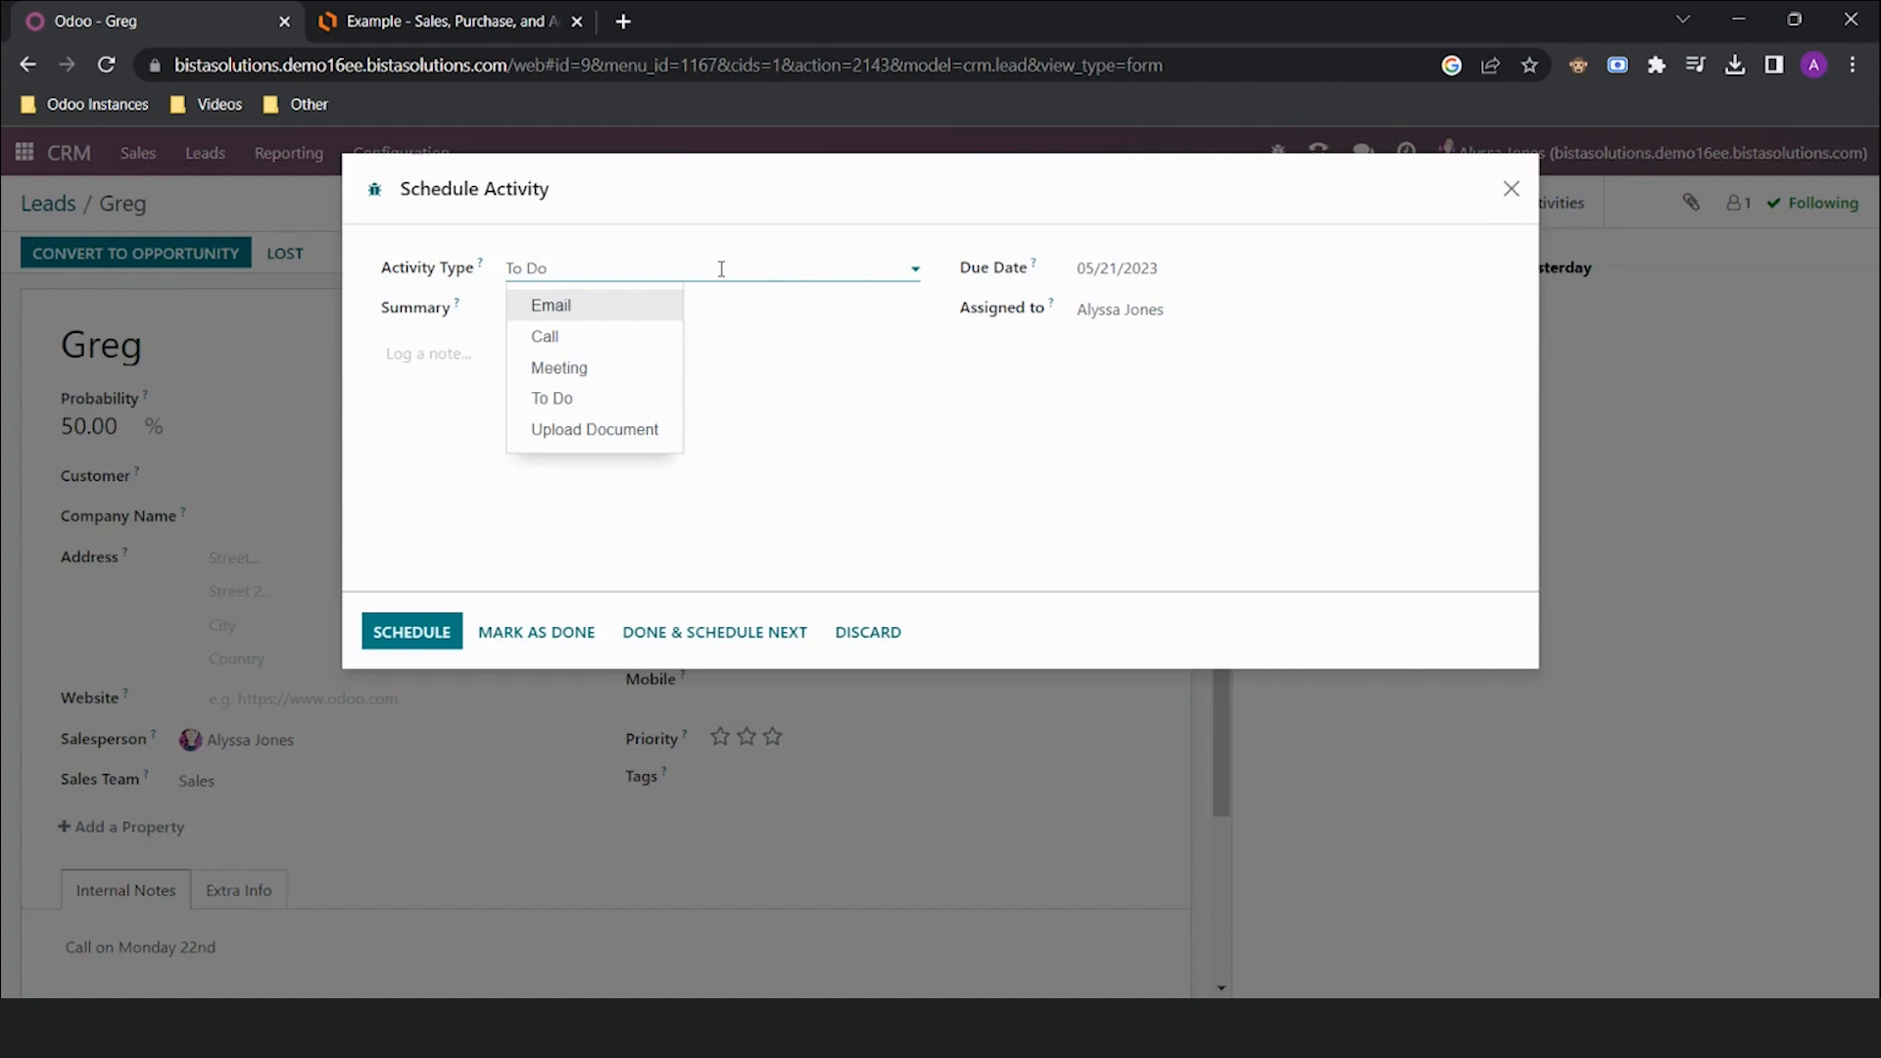
left_click(587, 336)
left_click(597, 314)
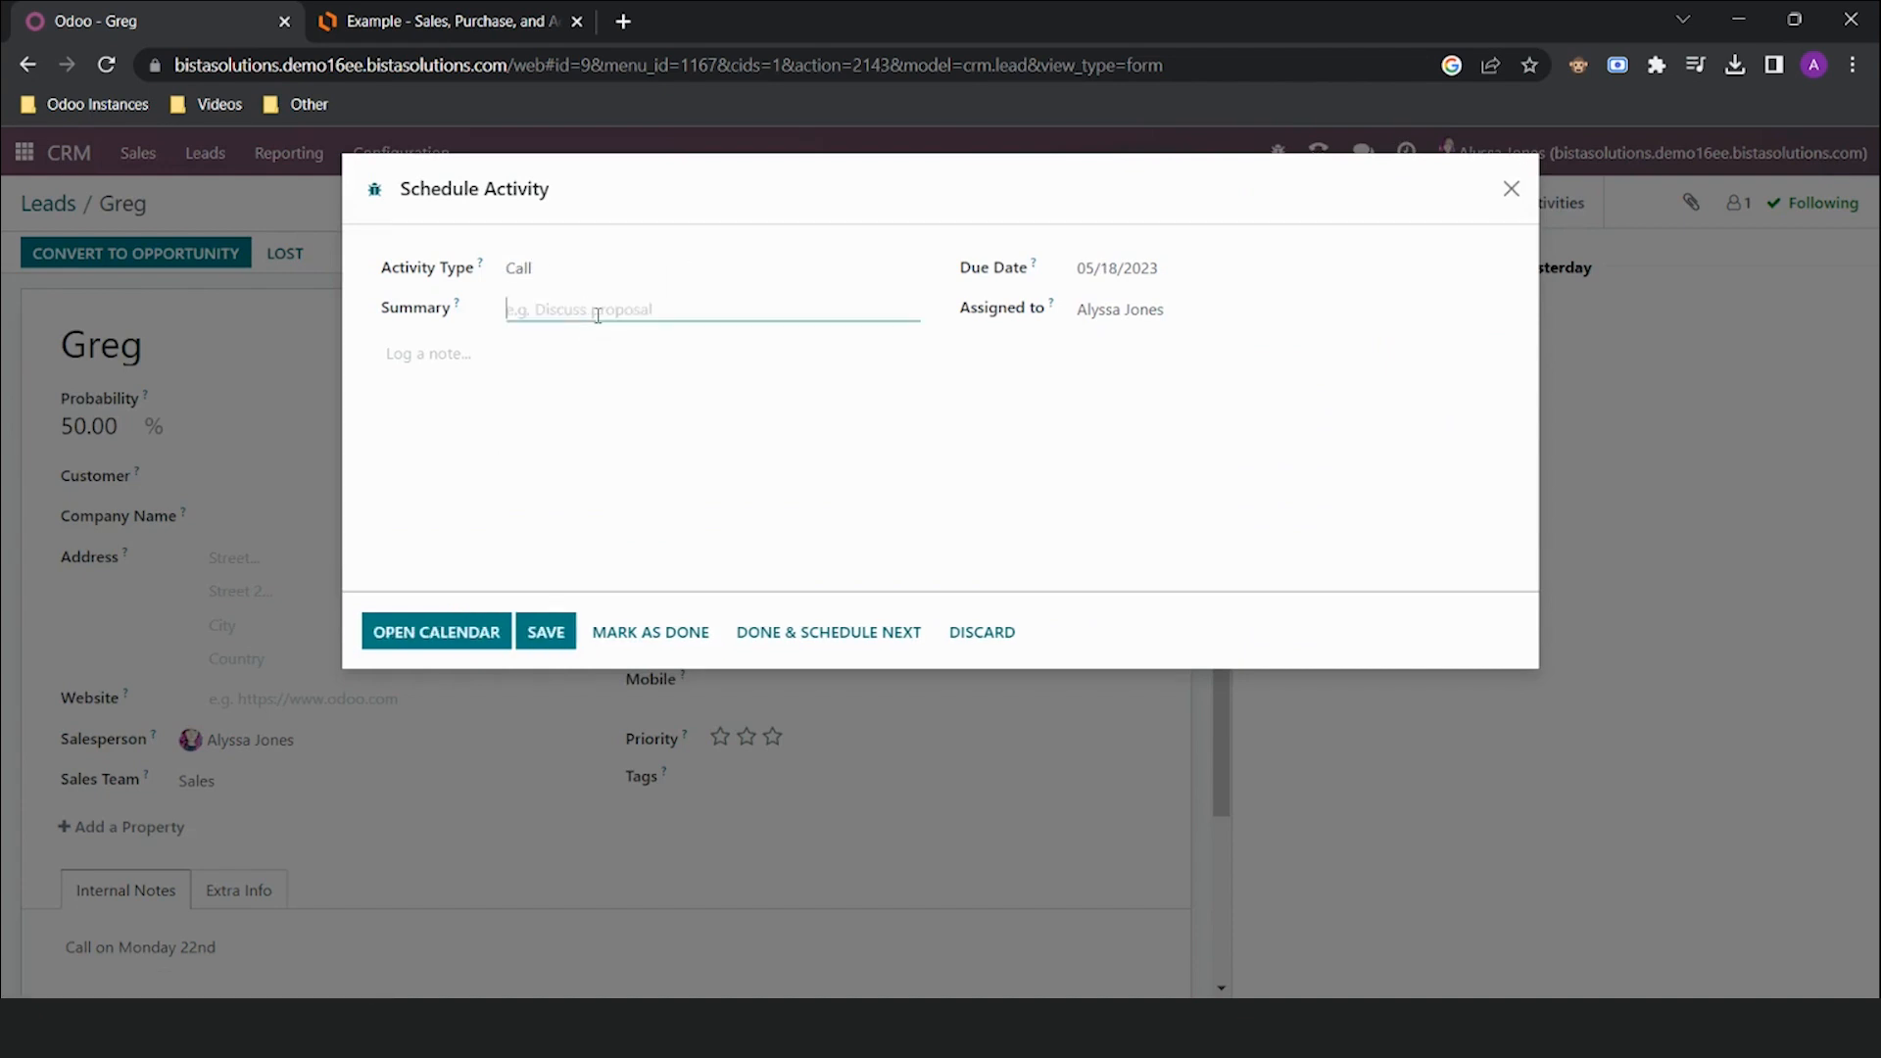
type("Call RE proposition")
left_click(1259, 267)
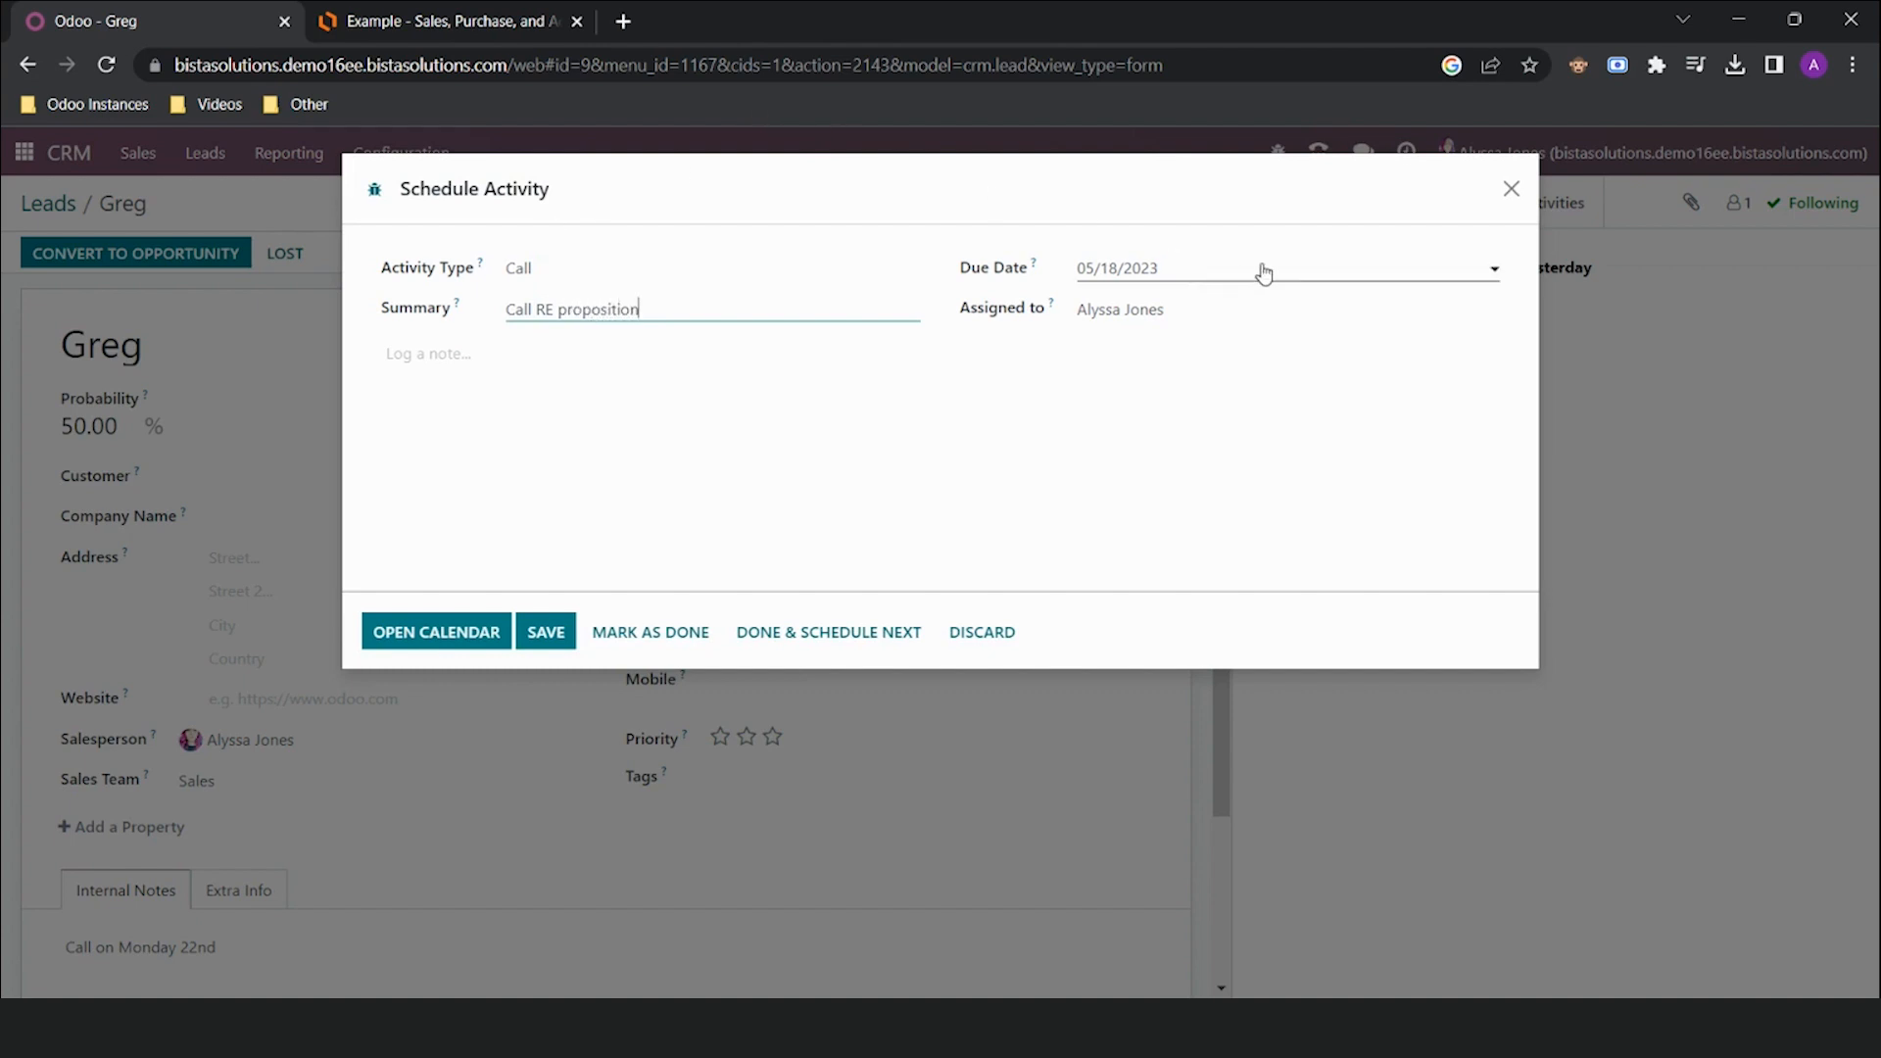
left_click(1177, 561)
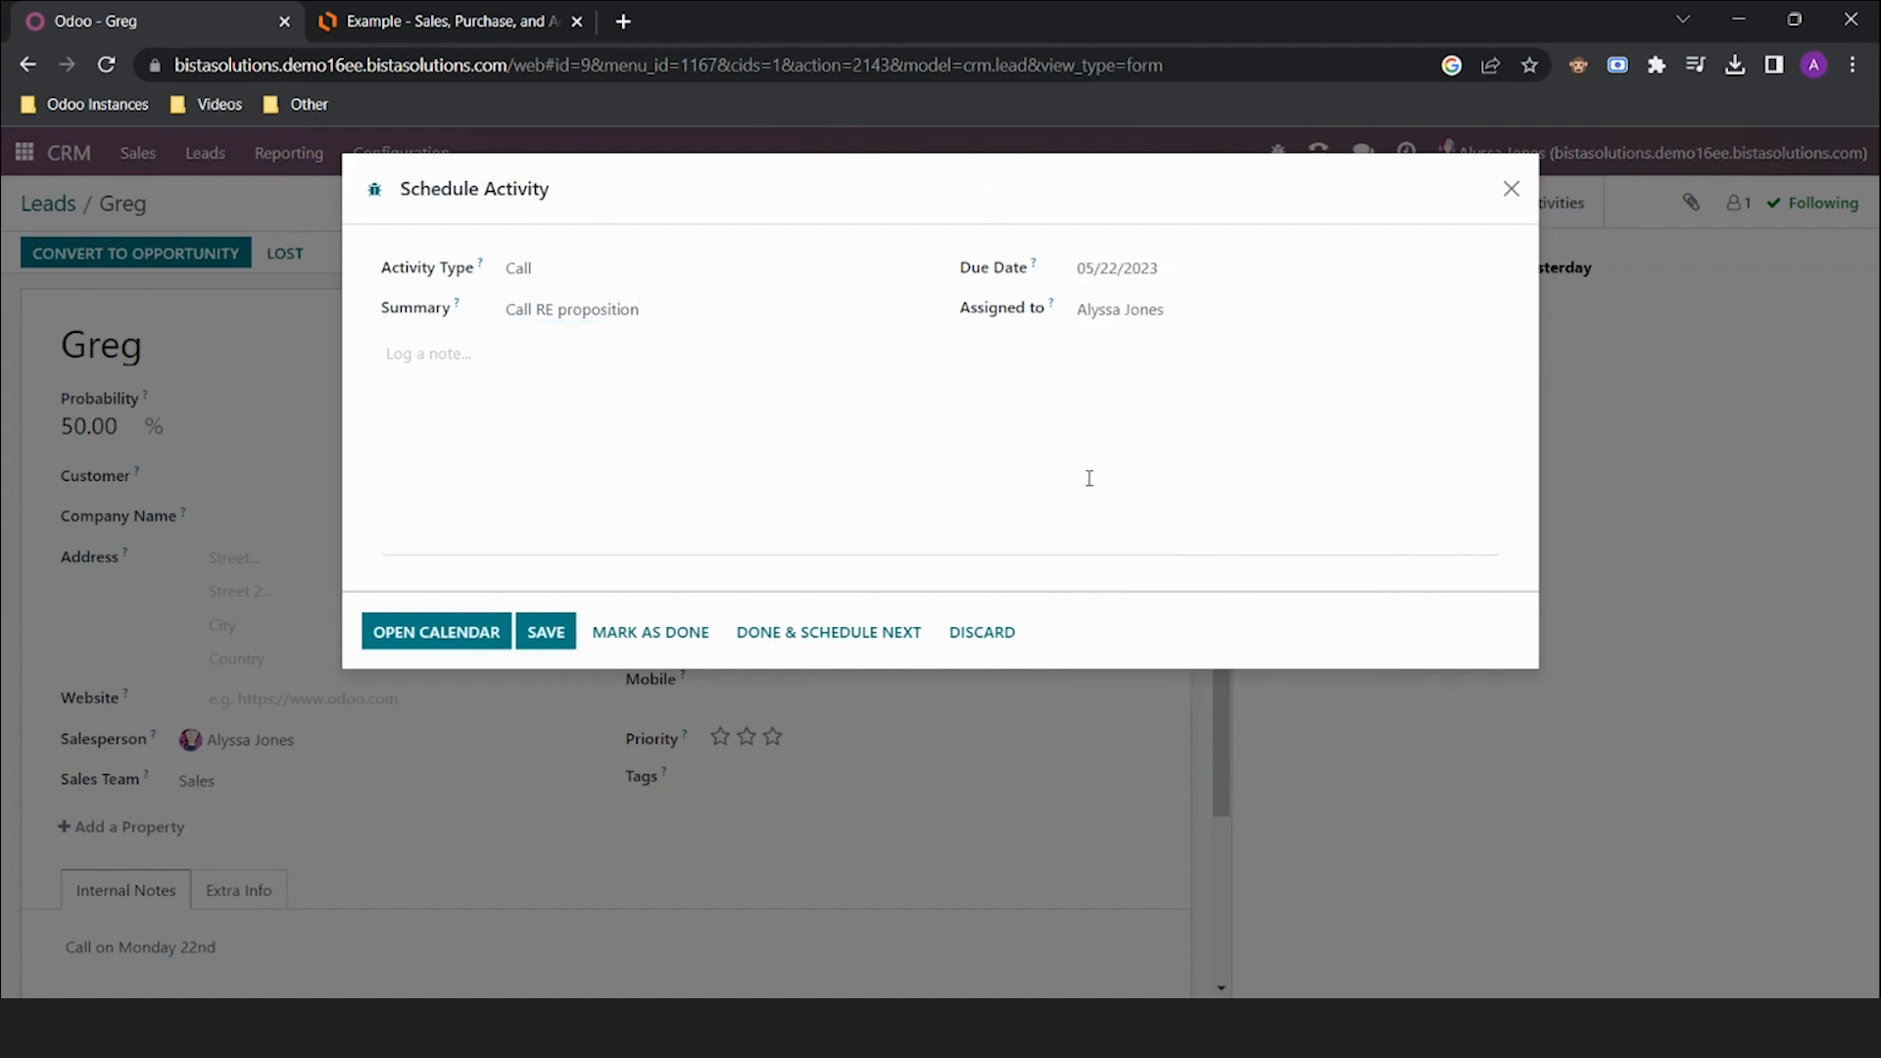
left_click(1236, 299)
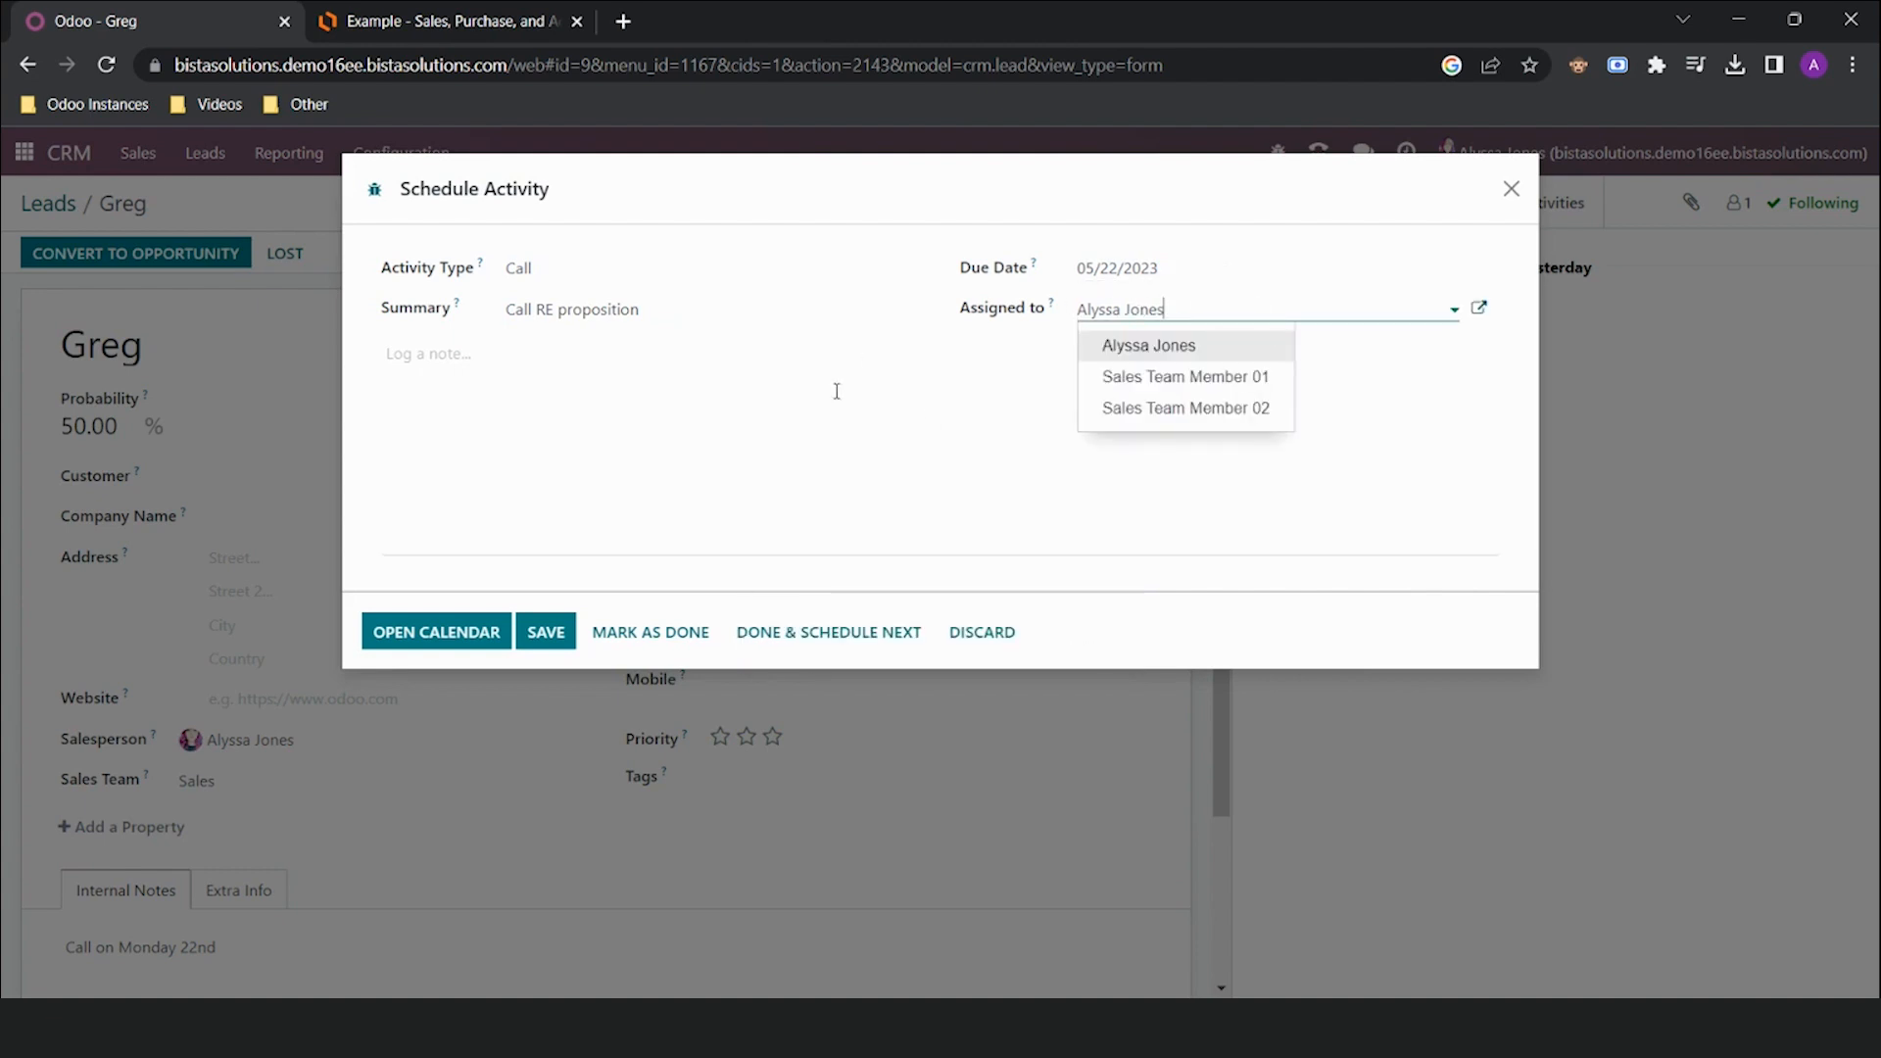
left_click(843, 443)
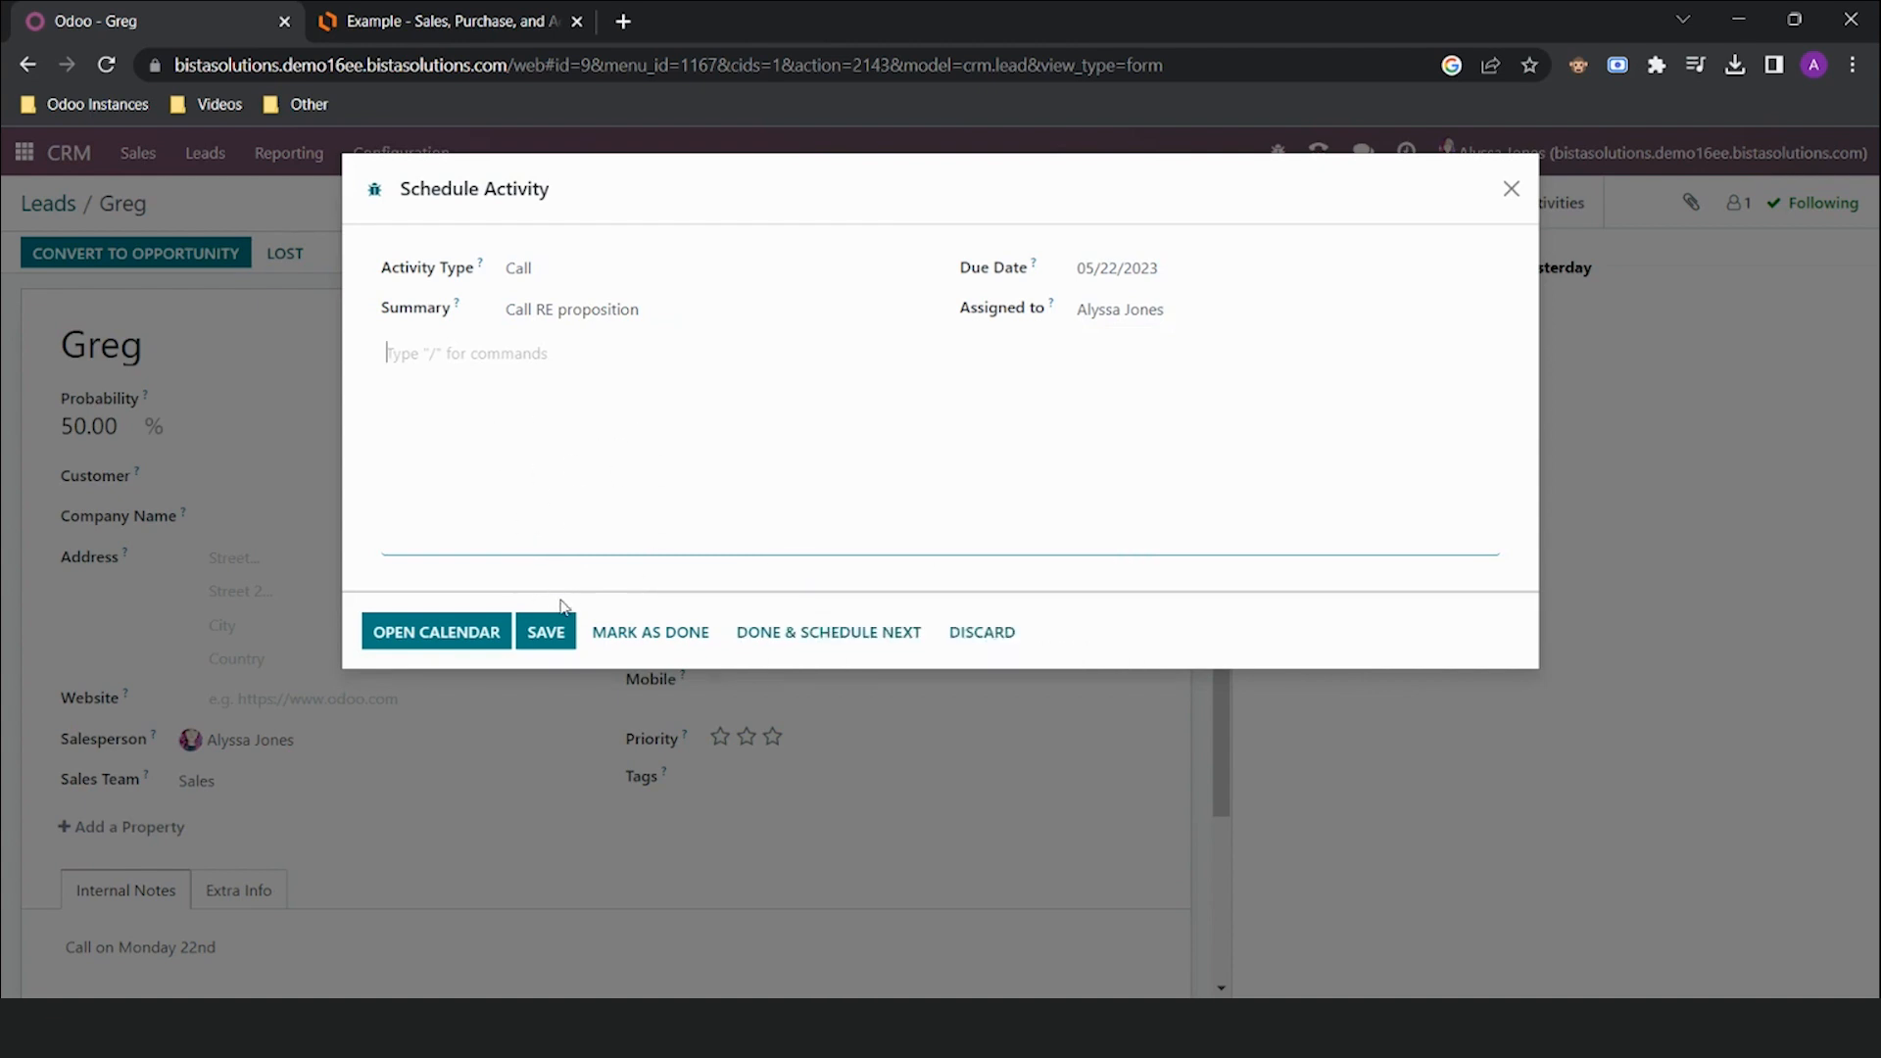
Save the call activity and check it in the top-bar Activities overview
left_click(545, 632)
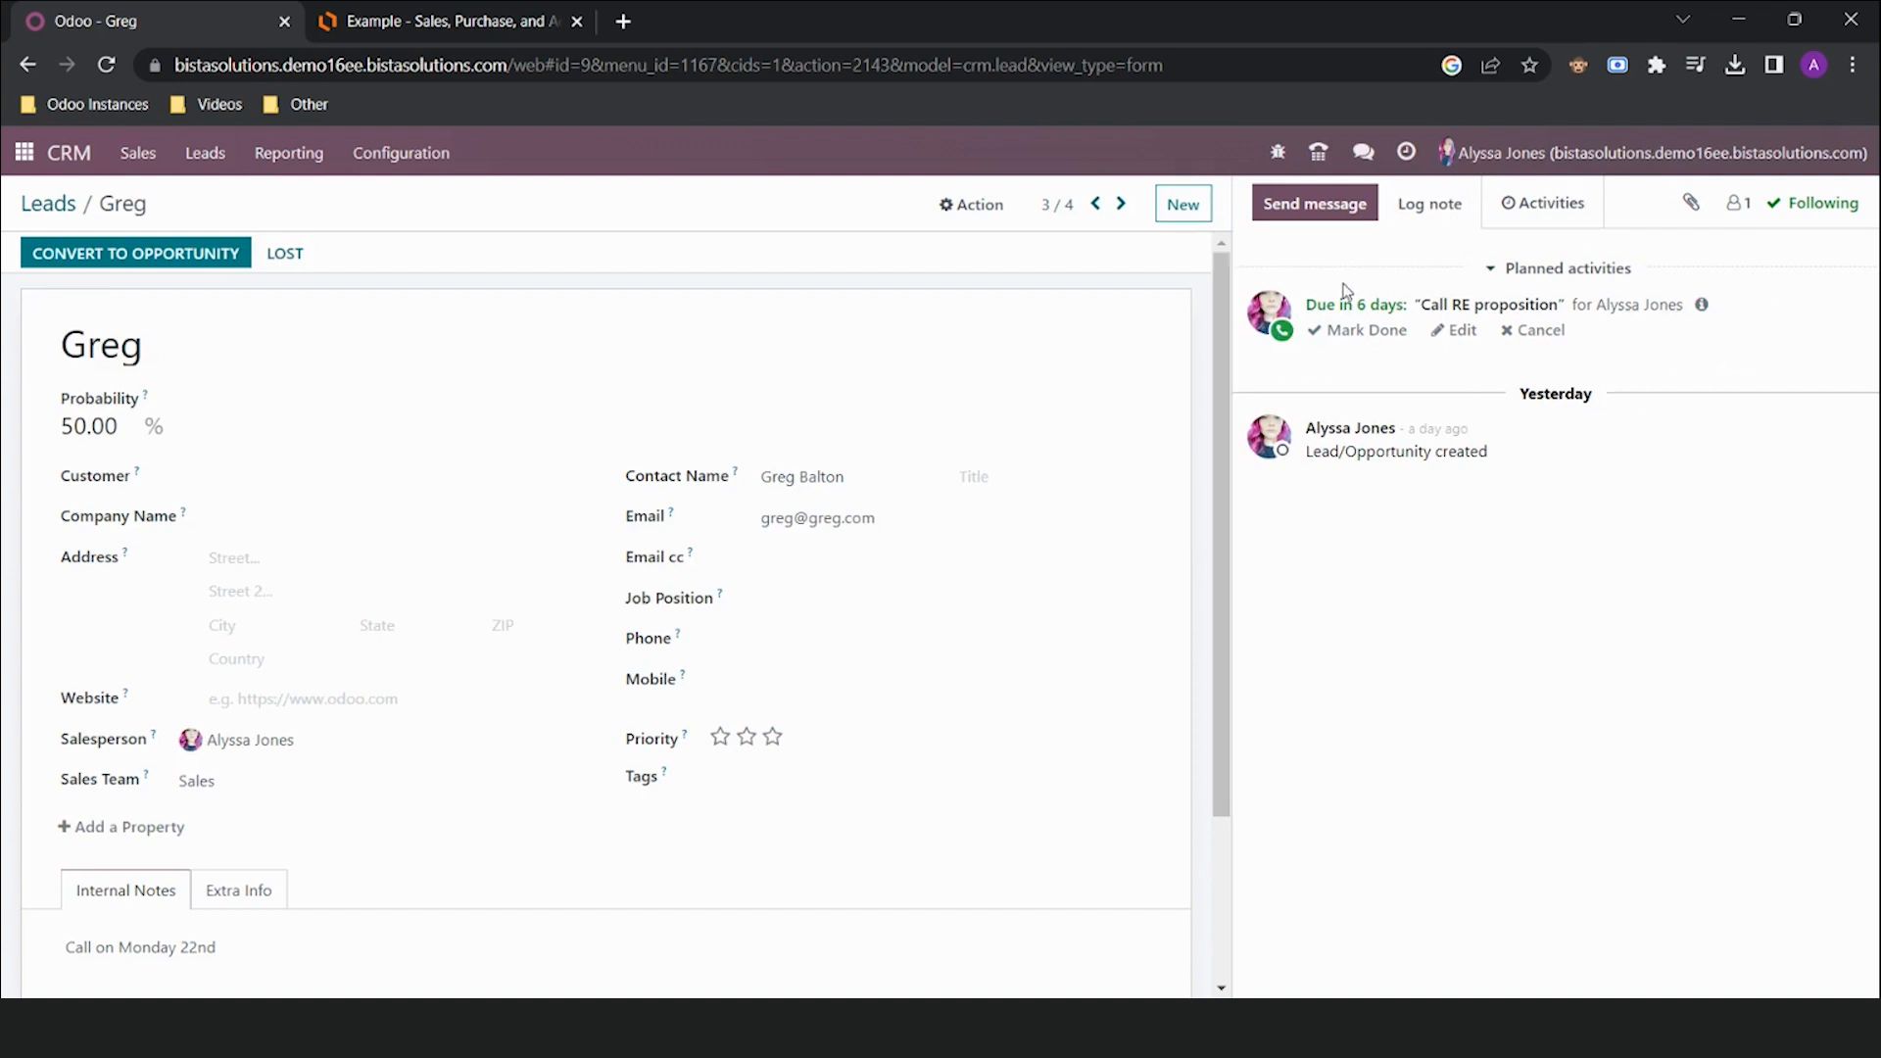
left_click(1408, 152)
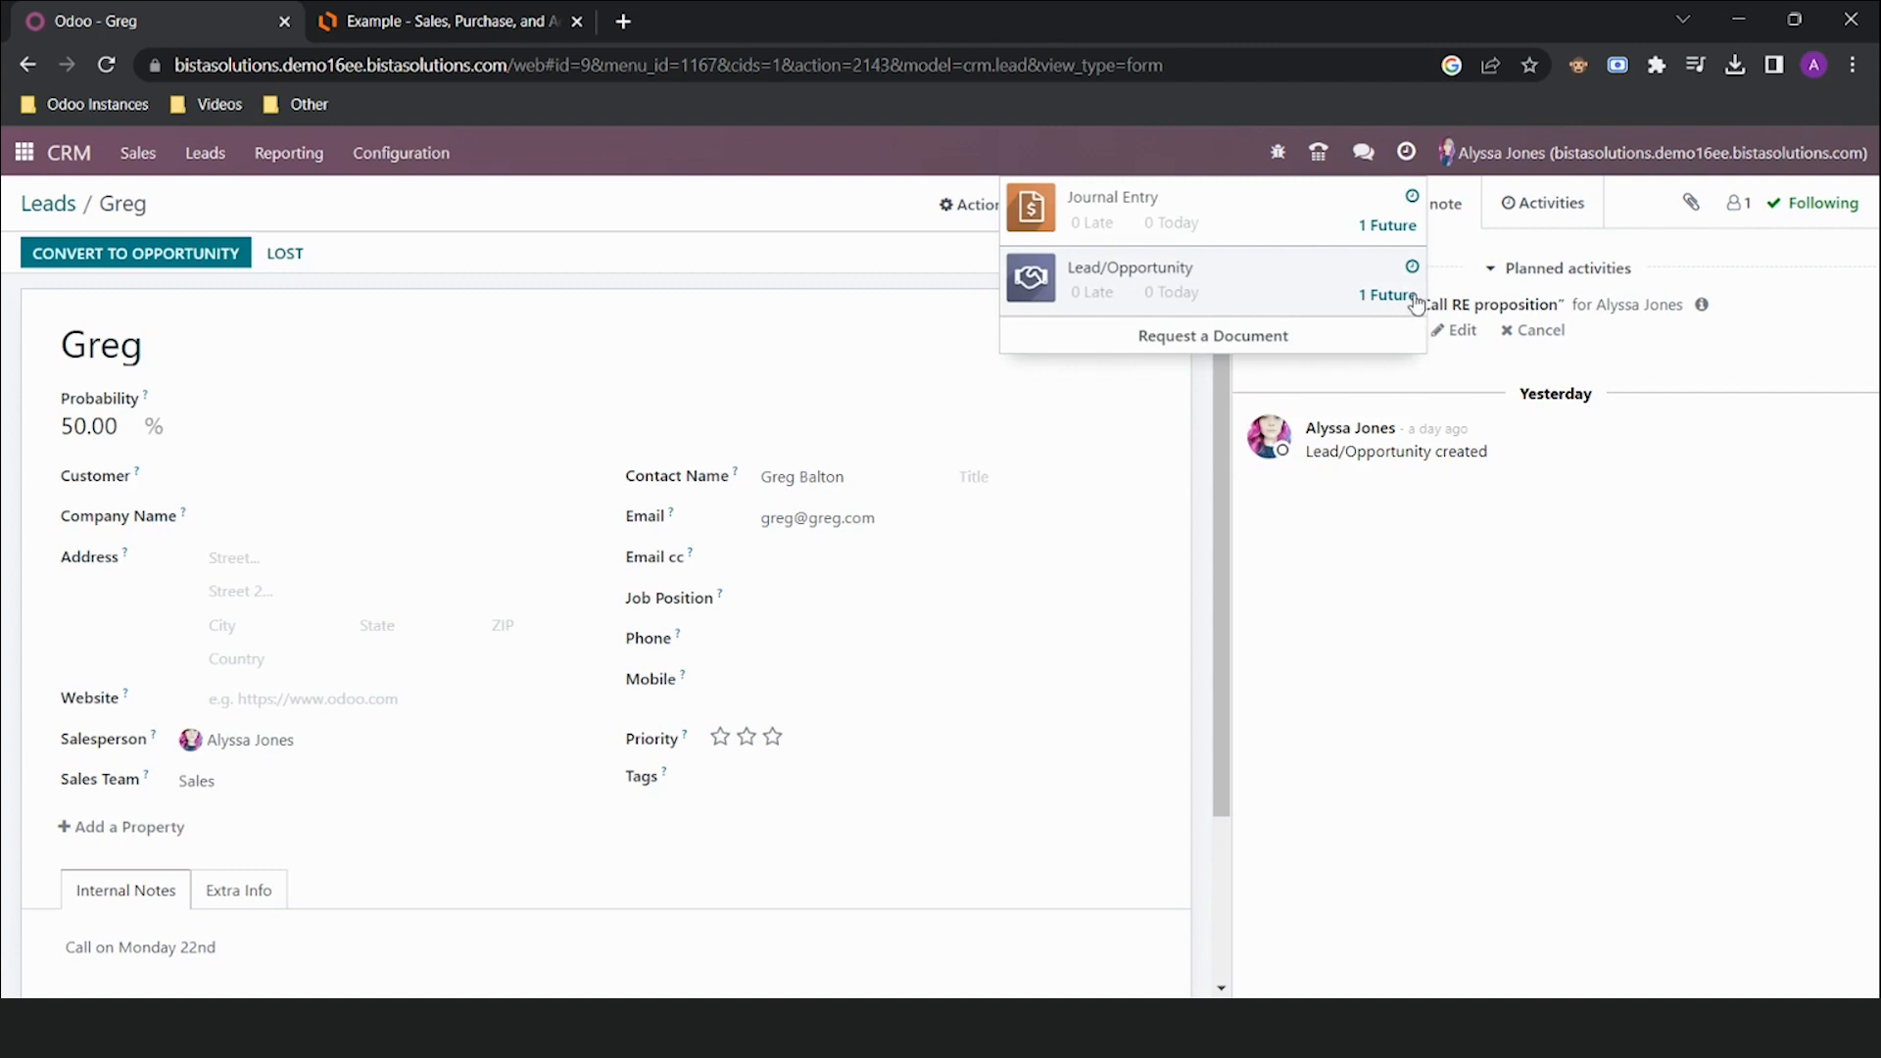
left_click(817, 215)
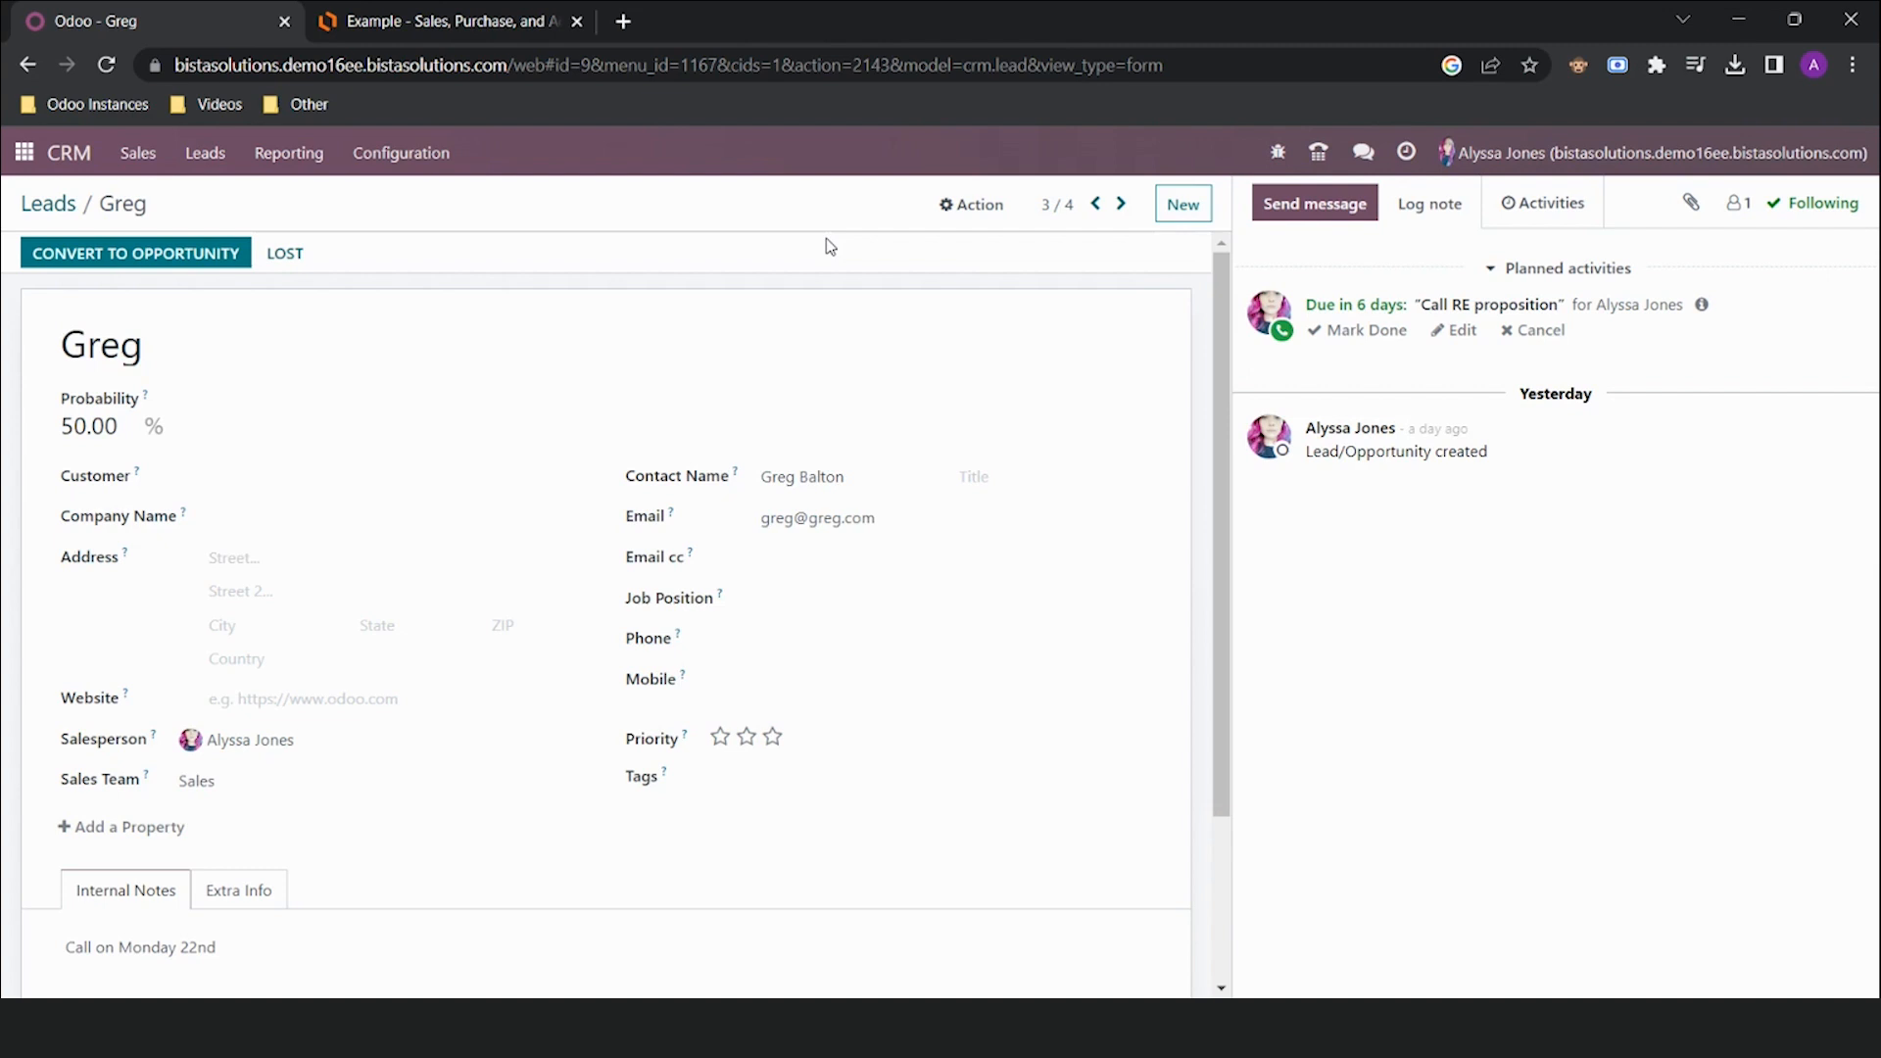
Return to Leads and open the 250 Smoker, Offset, Mount lead to review its notes
left_click(39, 206)
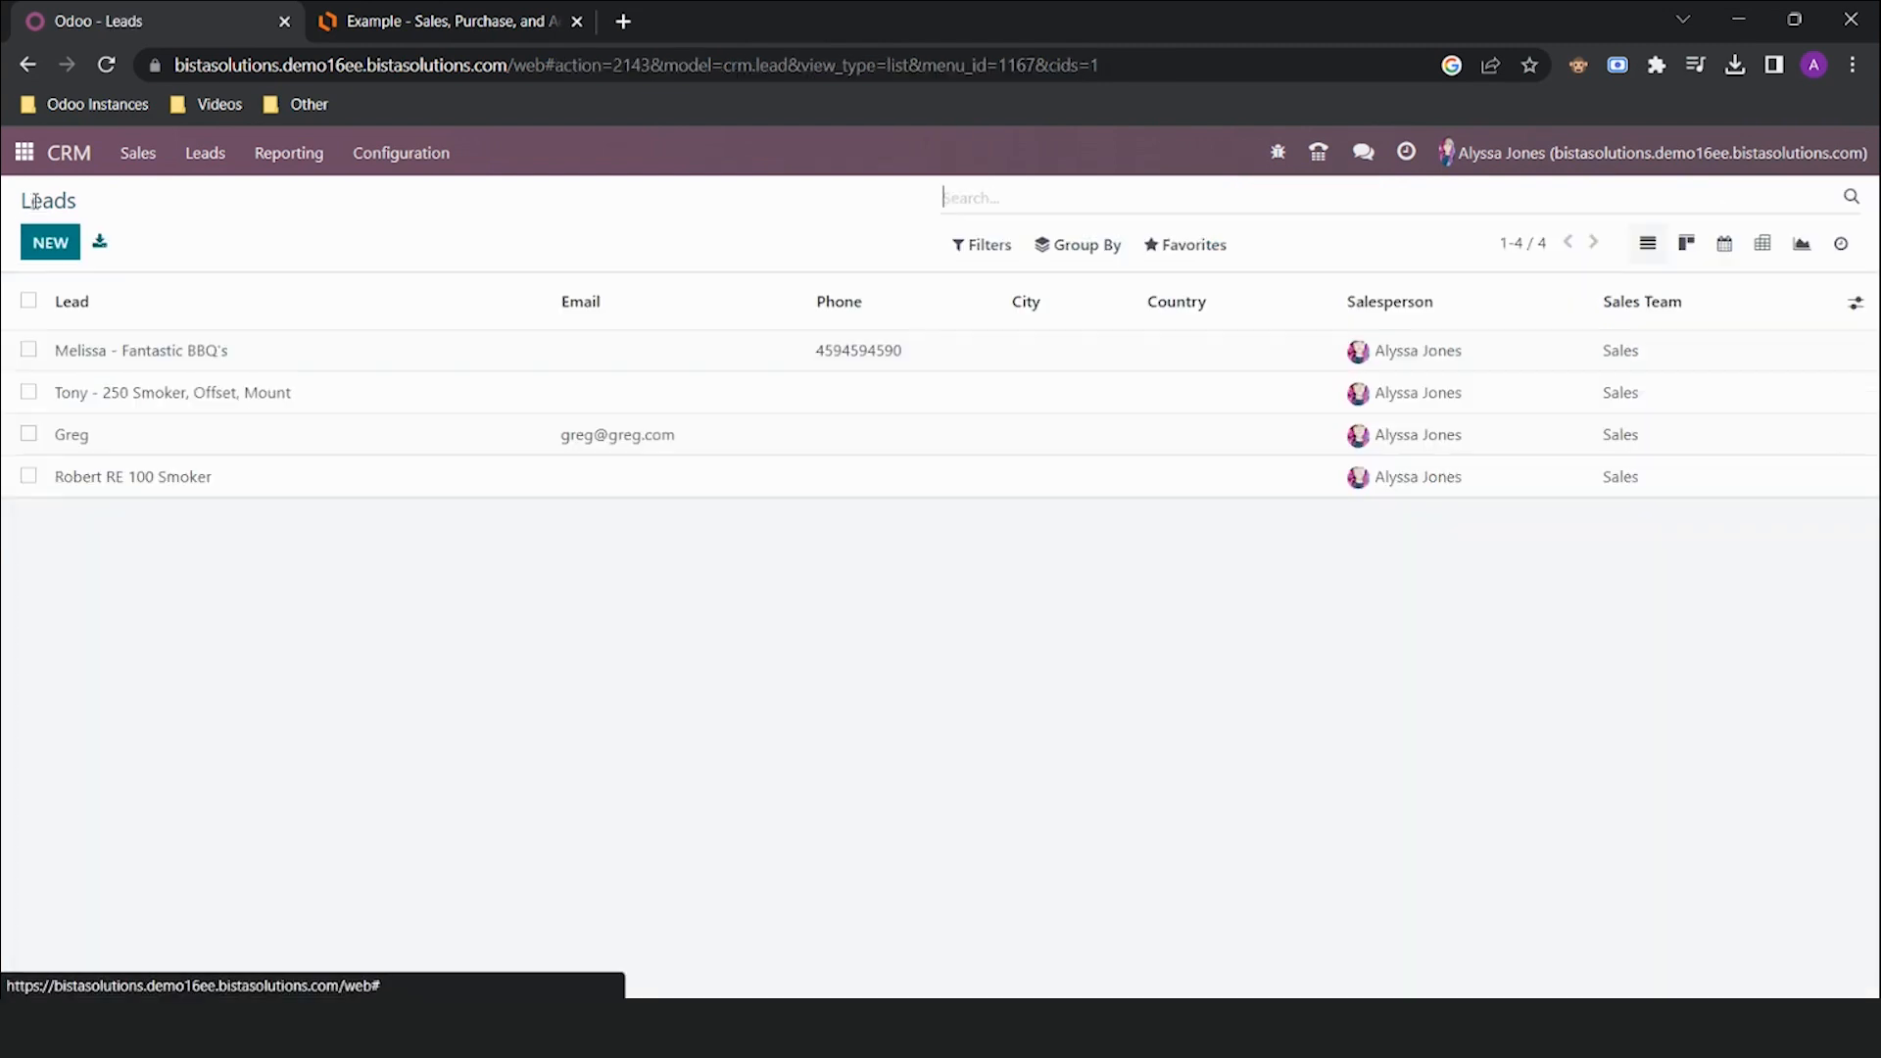
left_click(230, 396)
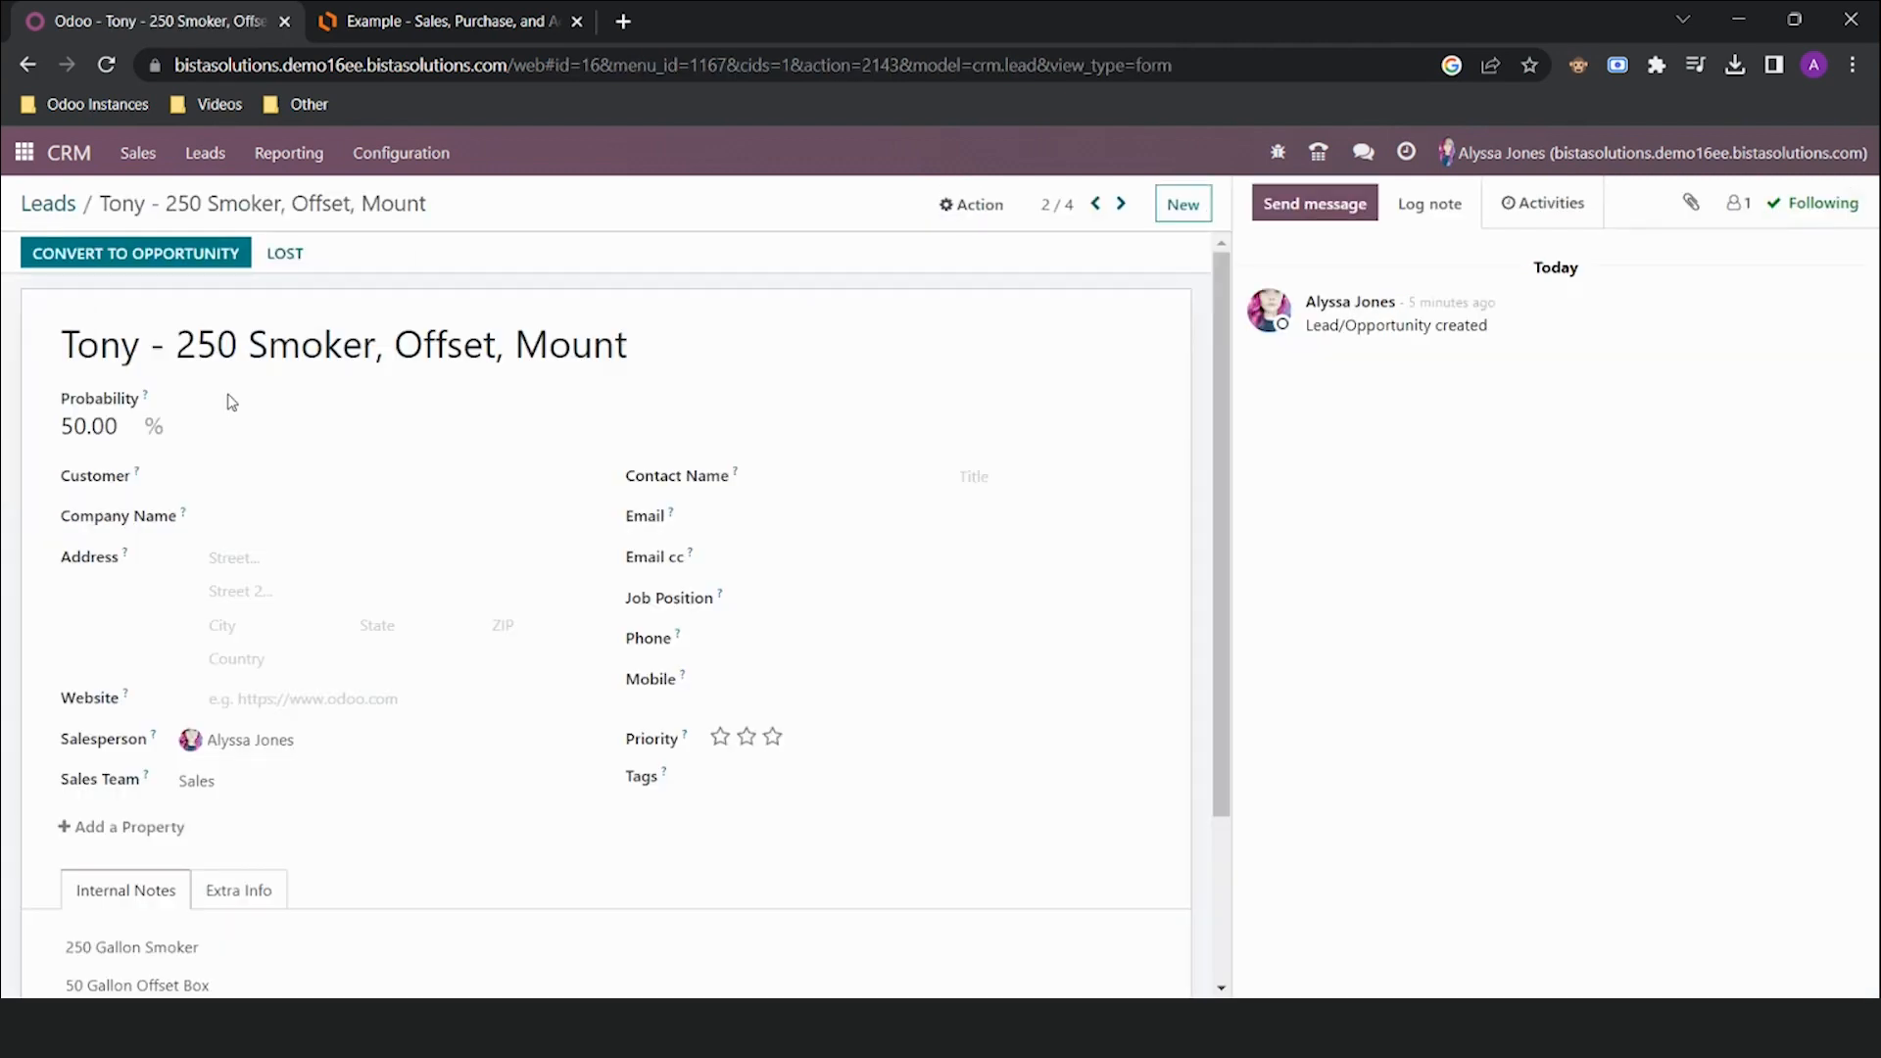
scroll(309, 592, "down", 1)
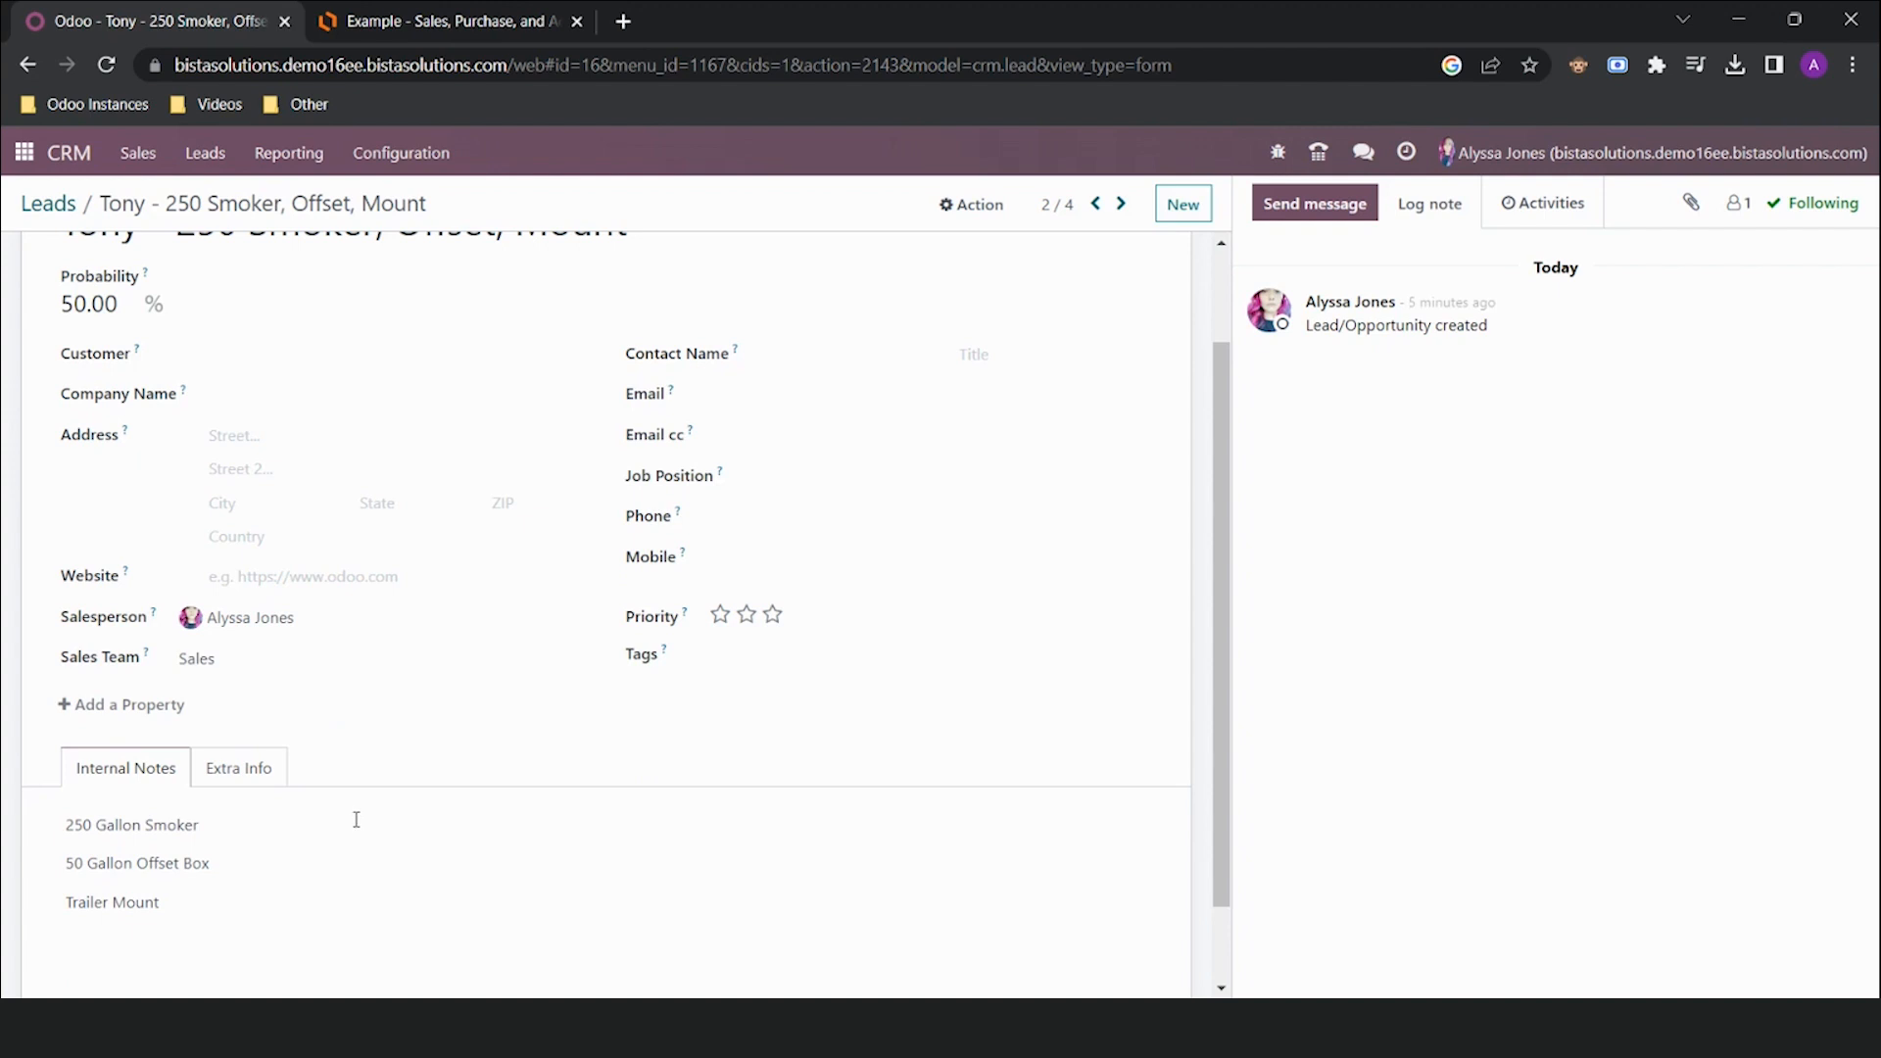
scroll(356, 819, "up", 2)
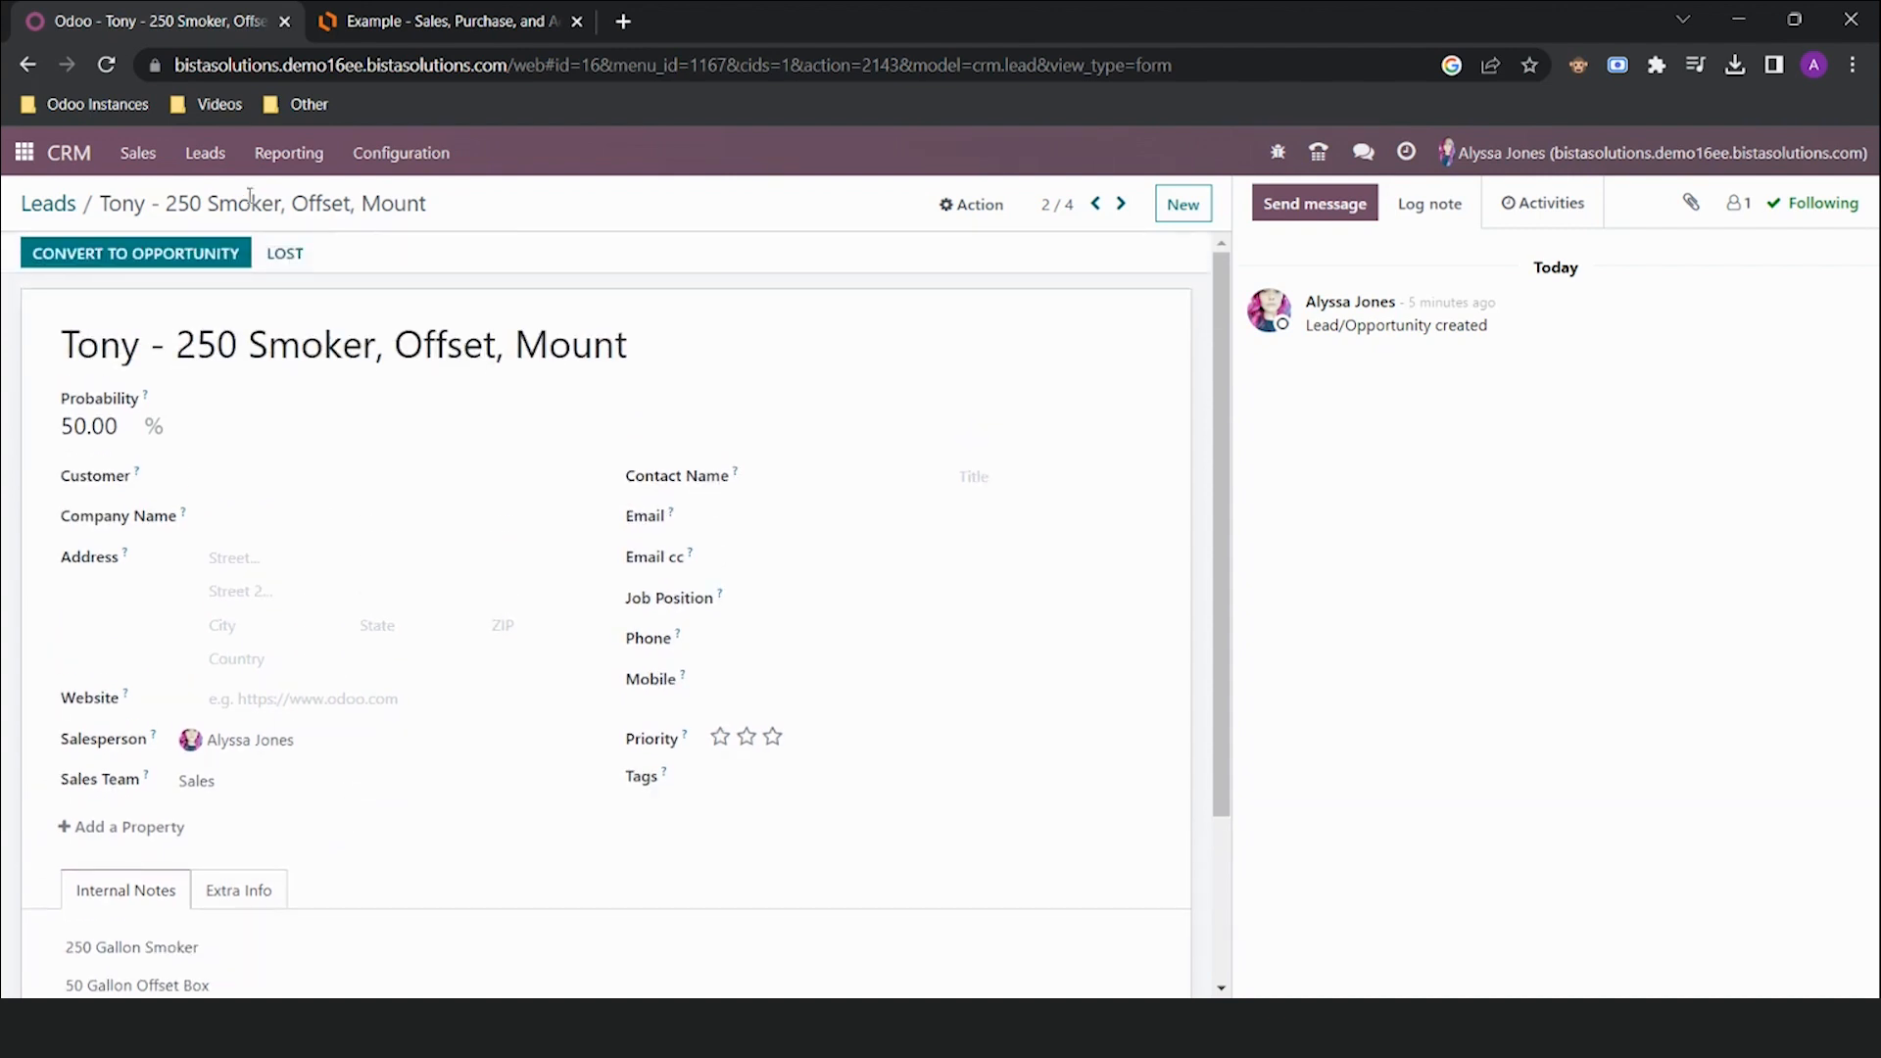
Convert the 250 Smoker, Offset, Mount lead to an opportunity without linking a customer
left_click(138, 253)
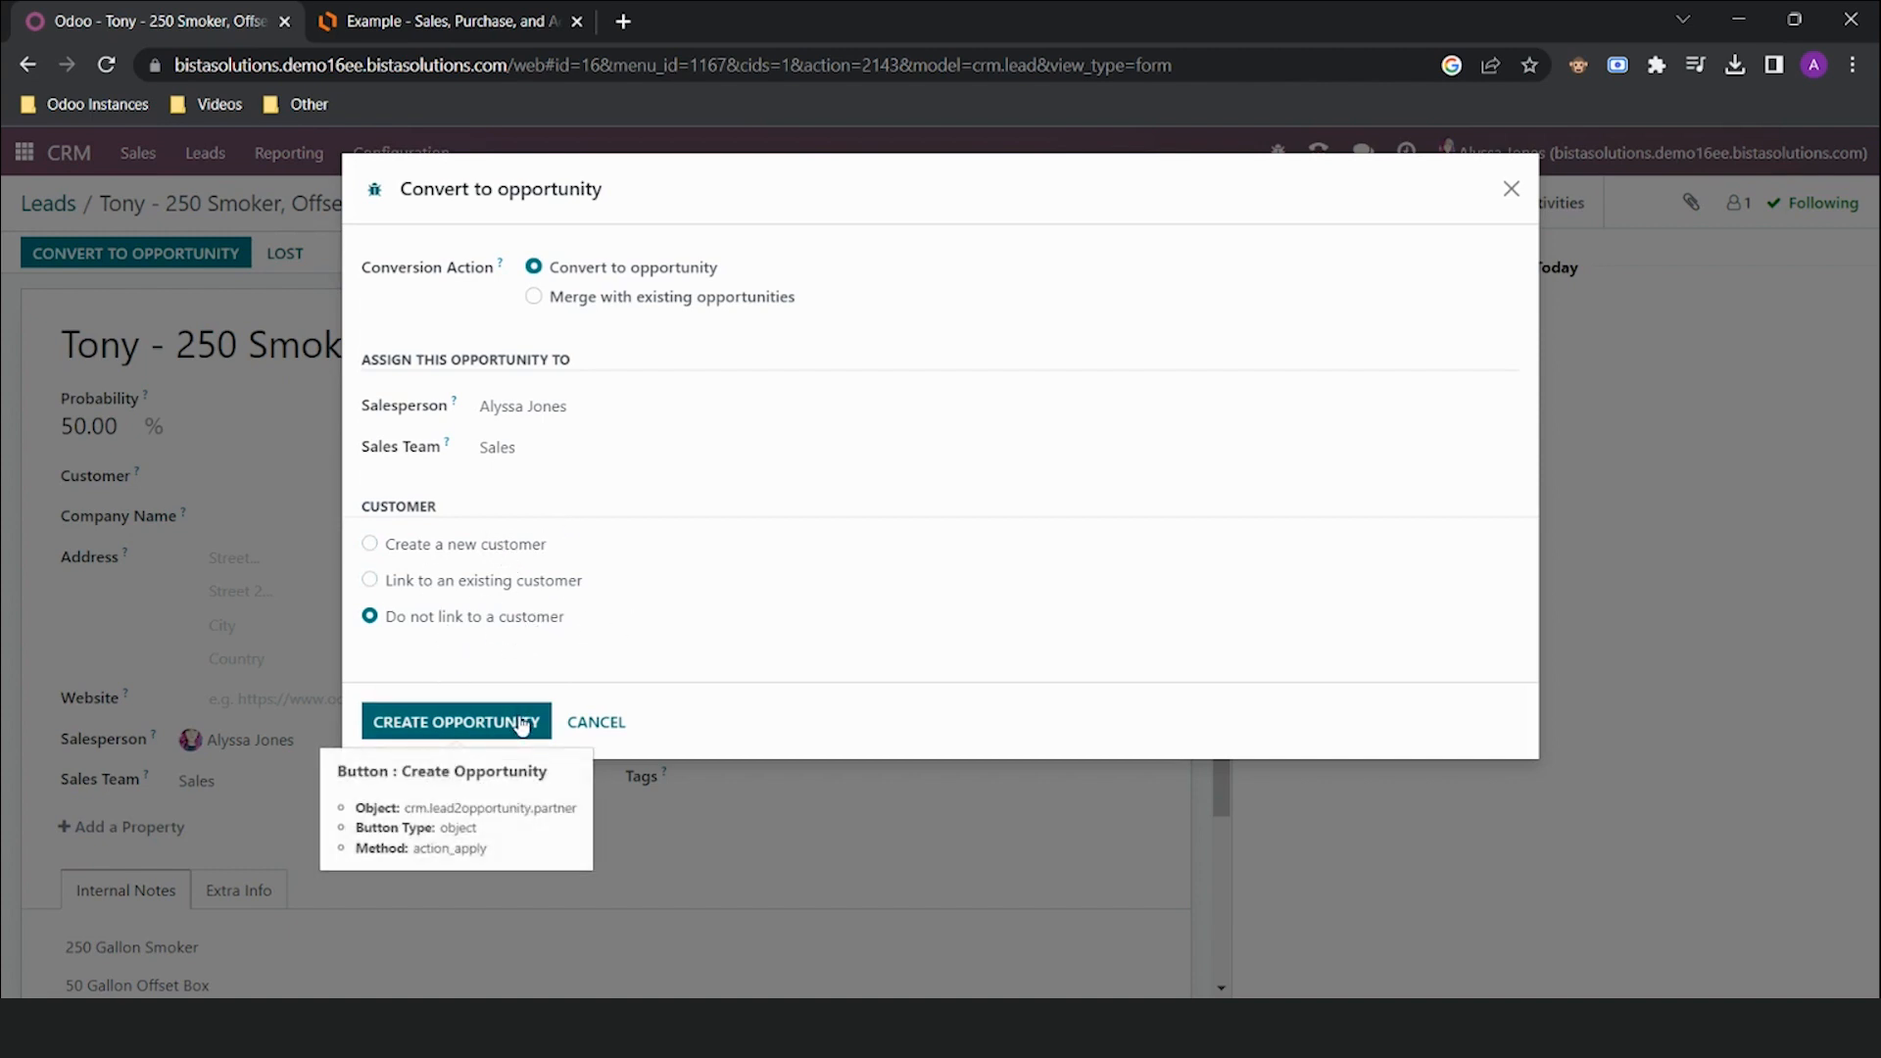
left_click(487, 730)
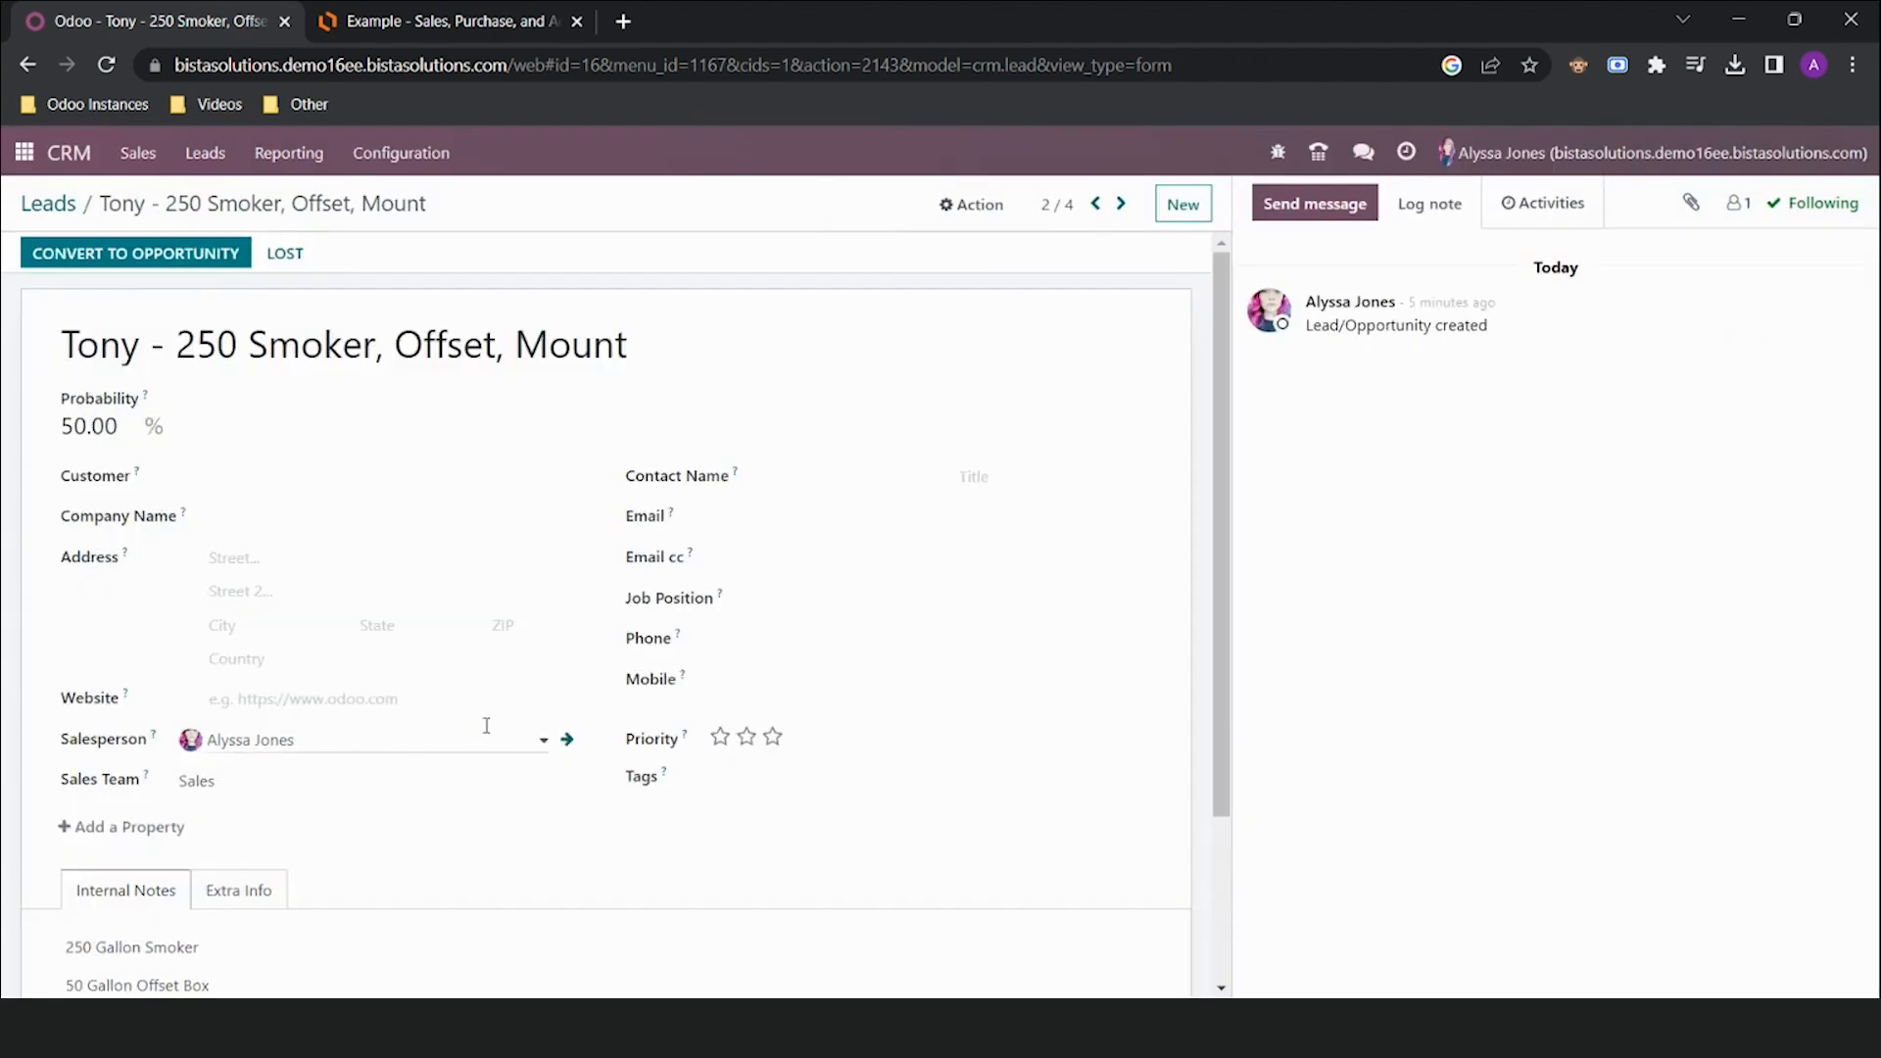
Give the opportunity an expected revenue of $4,000.00 and a closing date of 05/31/2023, then save
left_click_drag(121, 494, 27, 492)
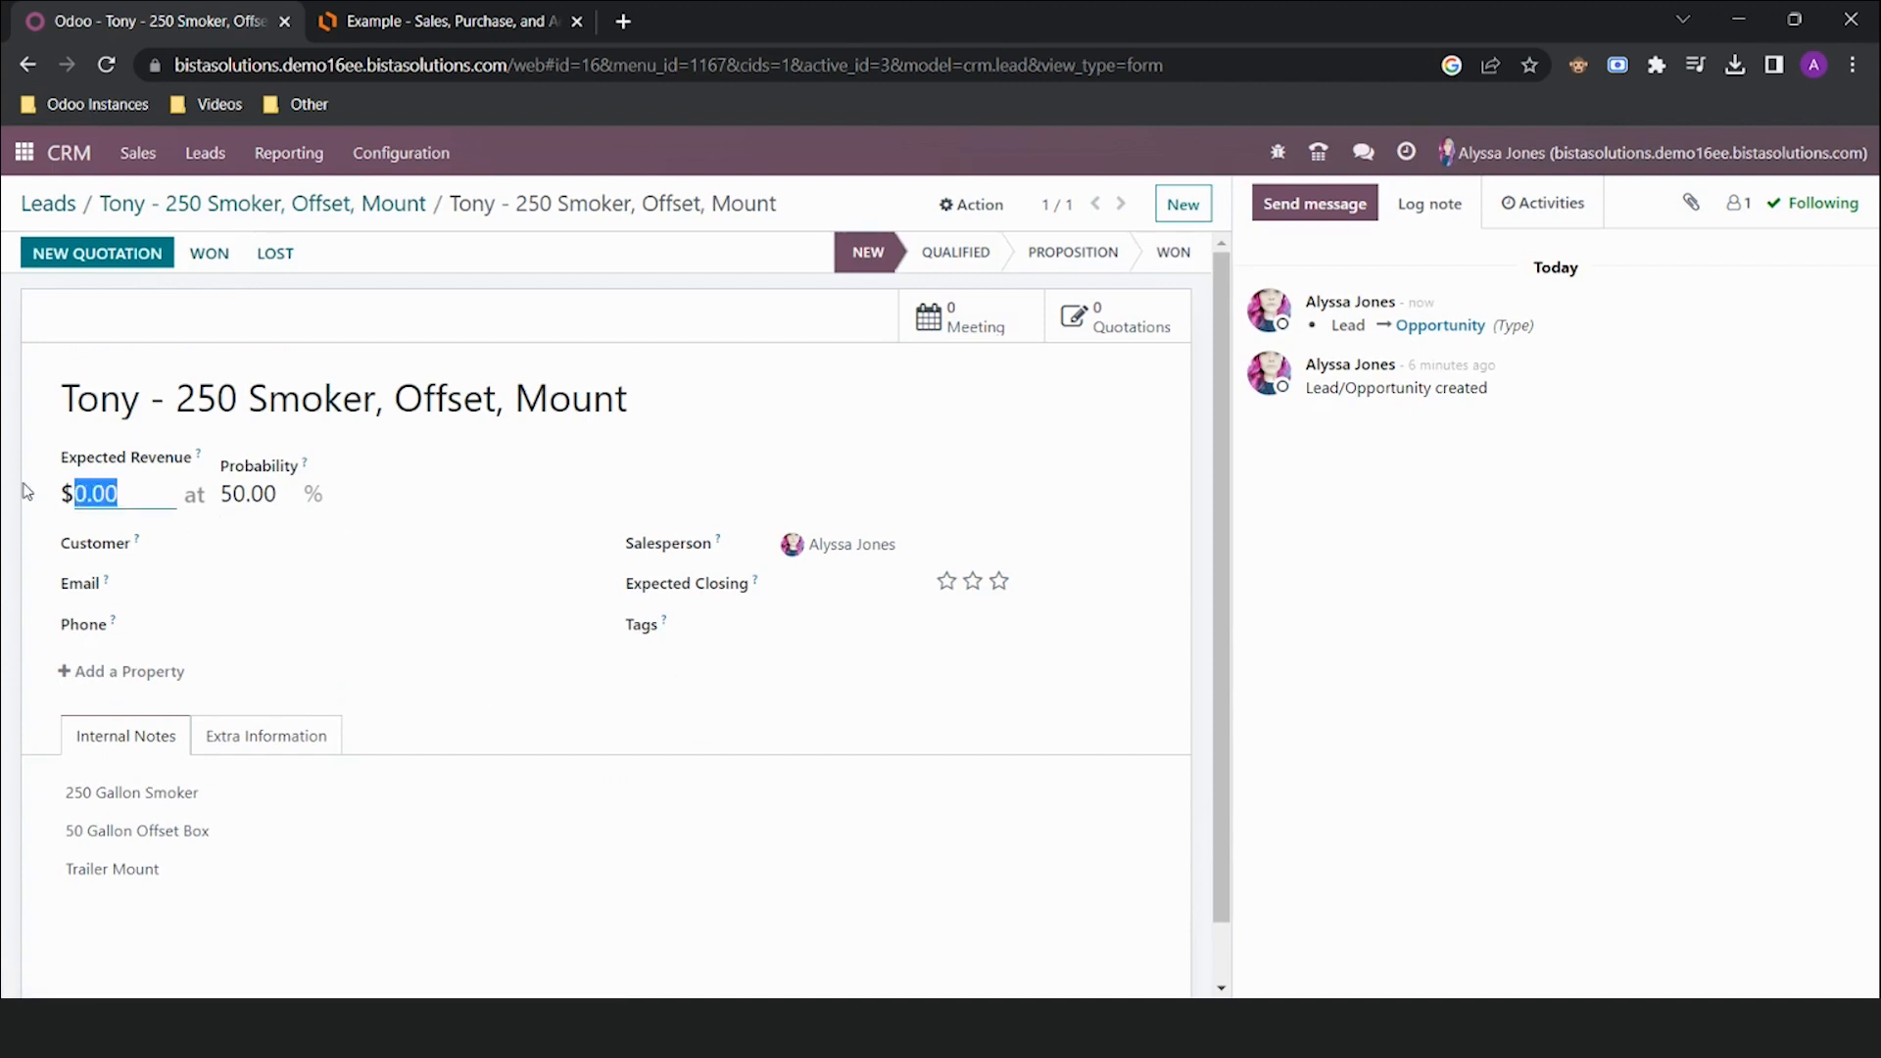
type("4000")
left_click(1070, 423)
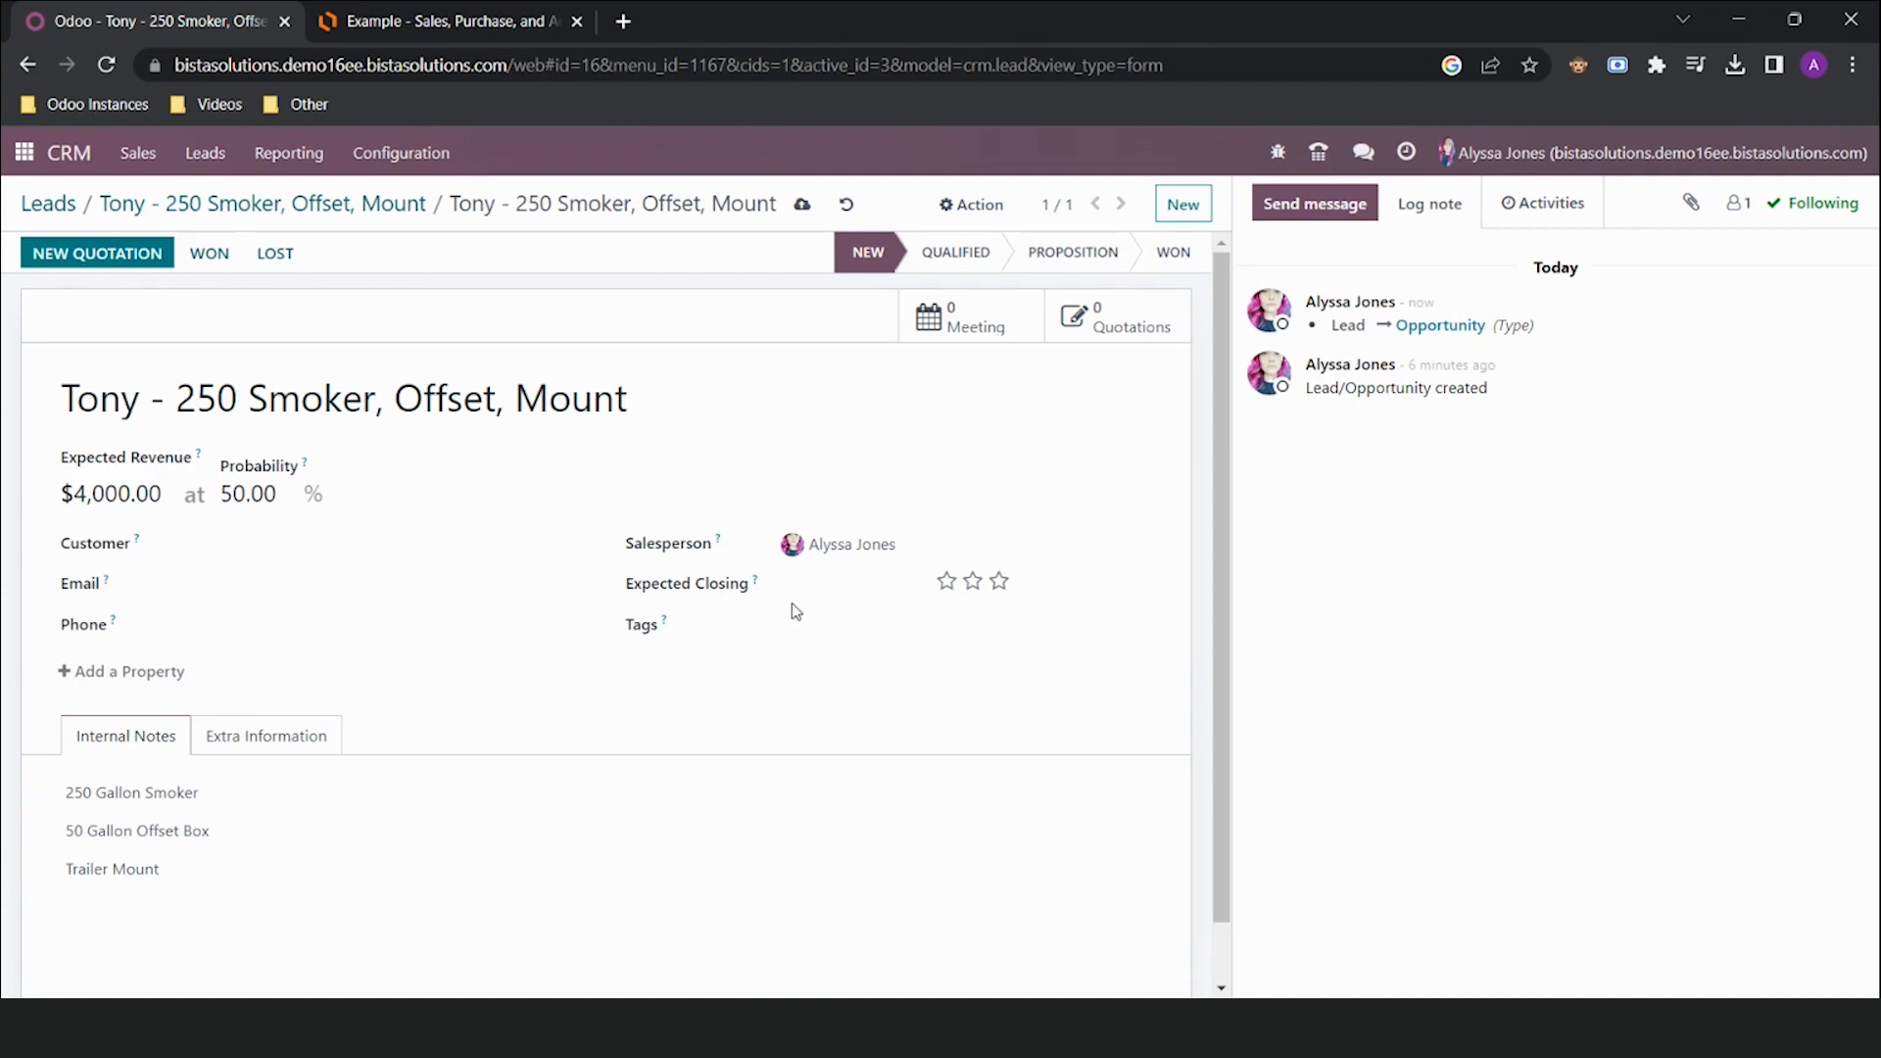
left_click(823, 590)
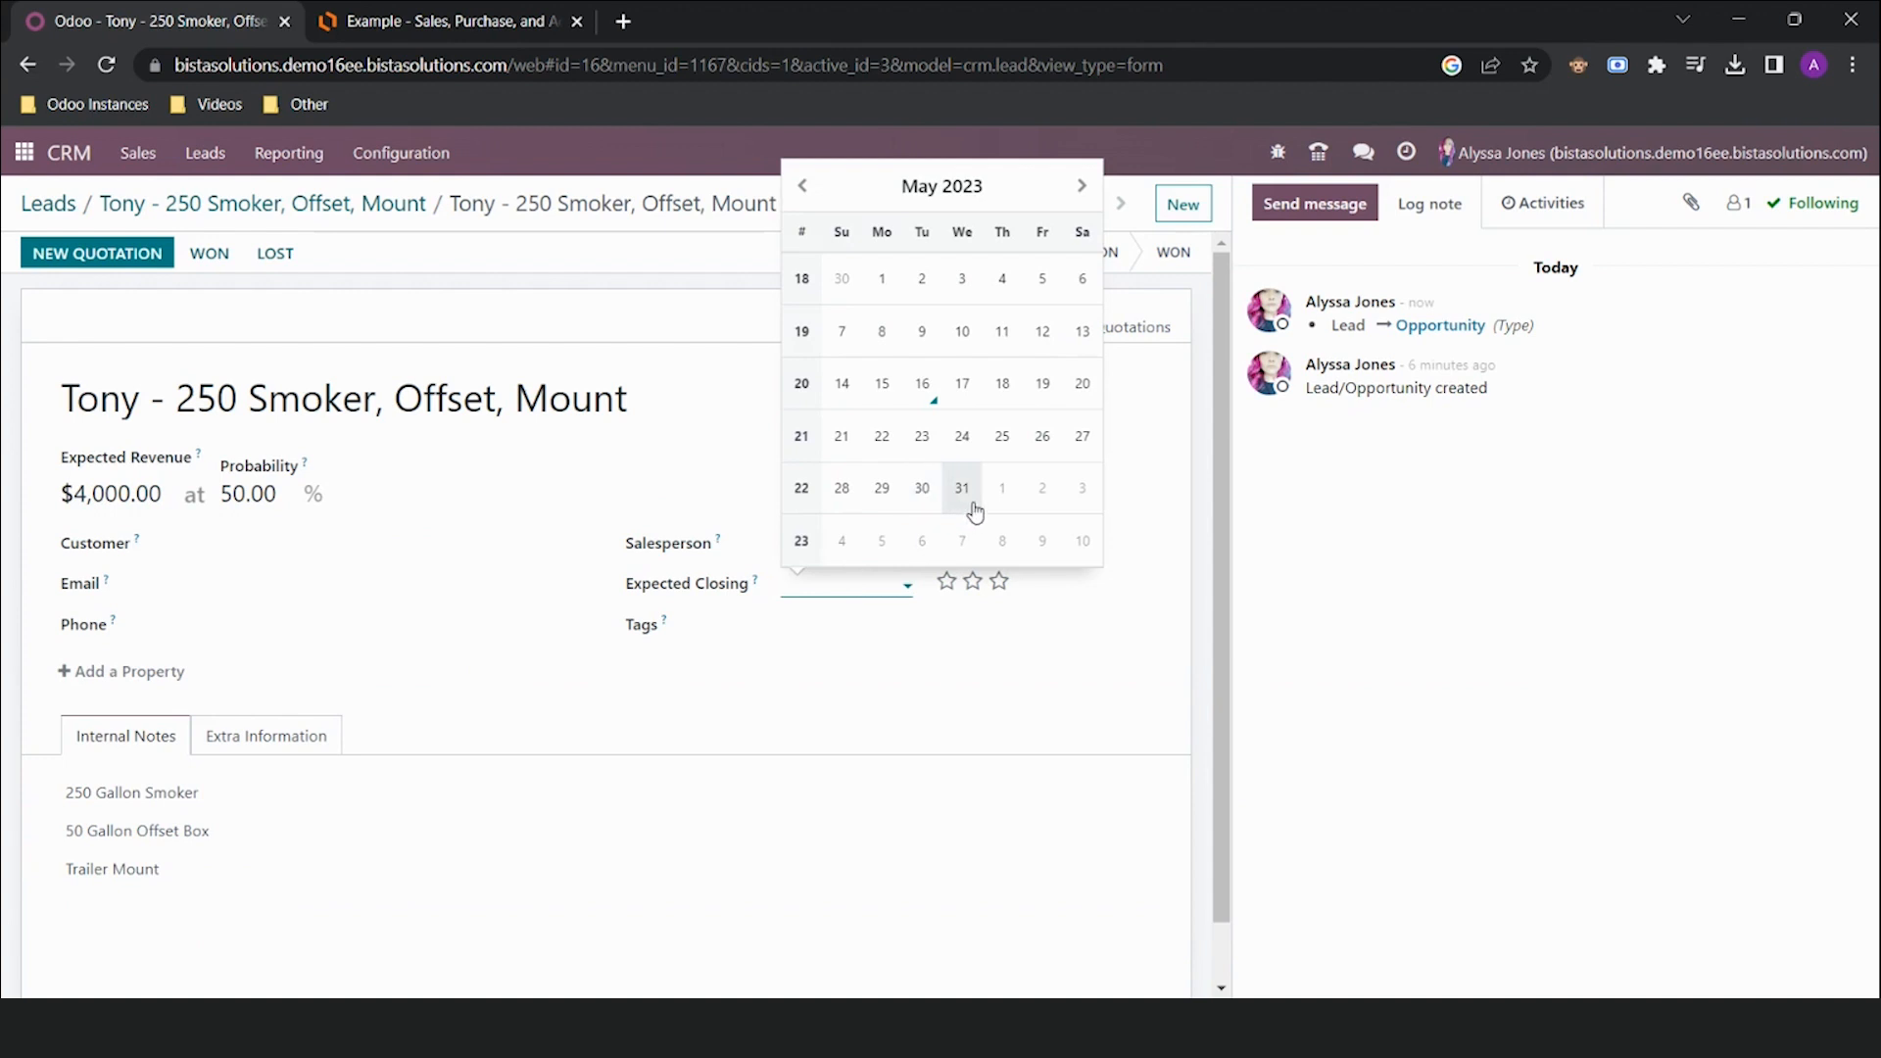
left_click(962, 487)
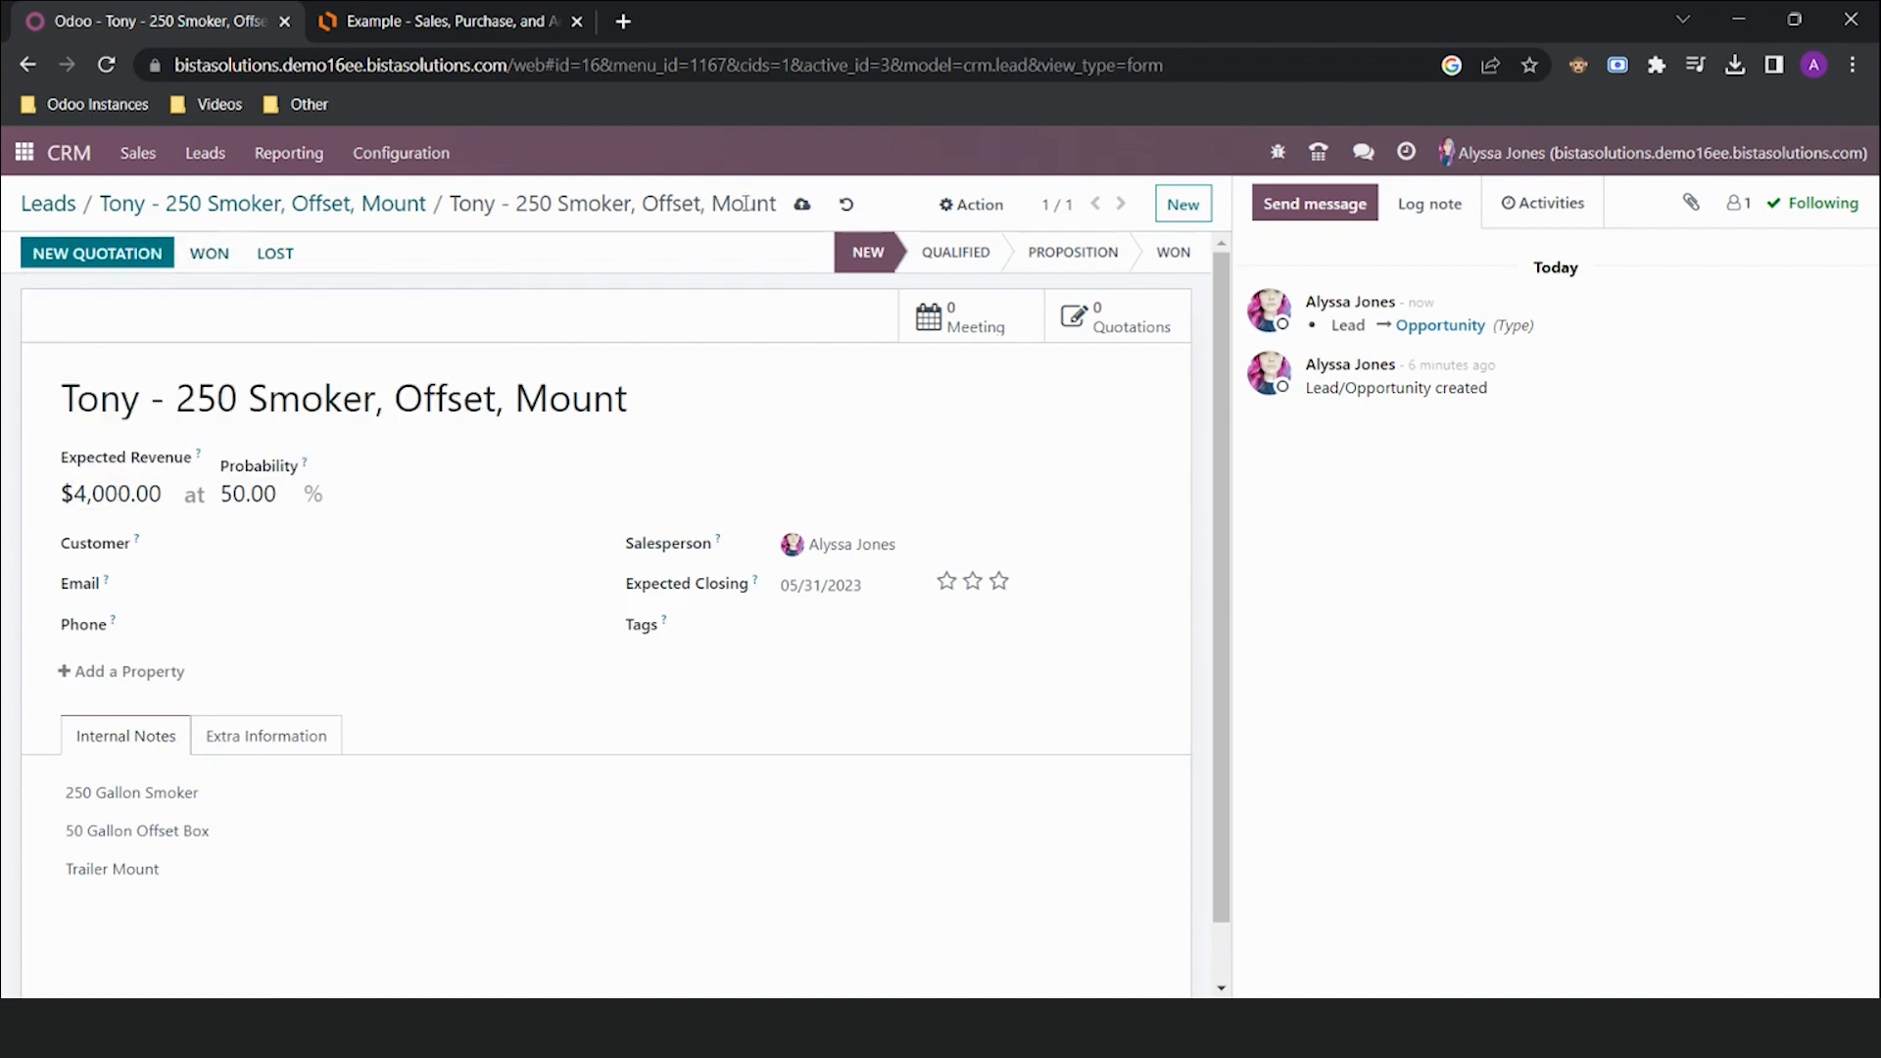
left_click(802, 205)
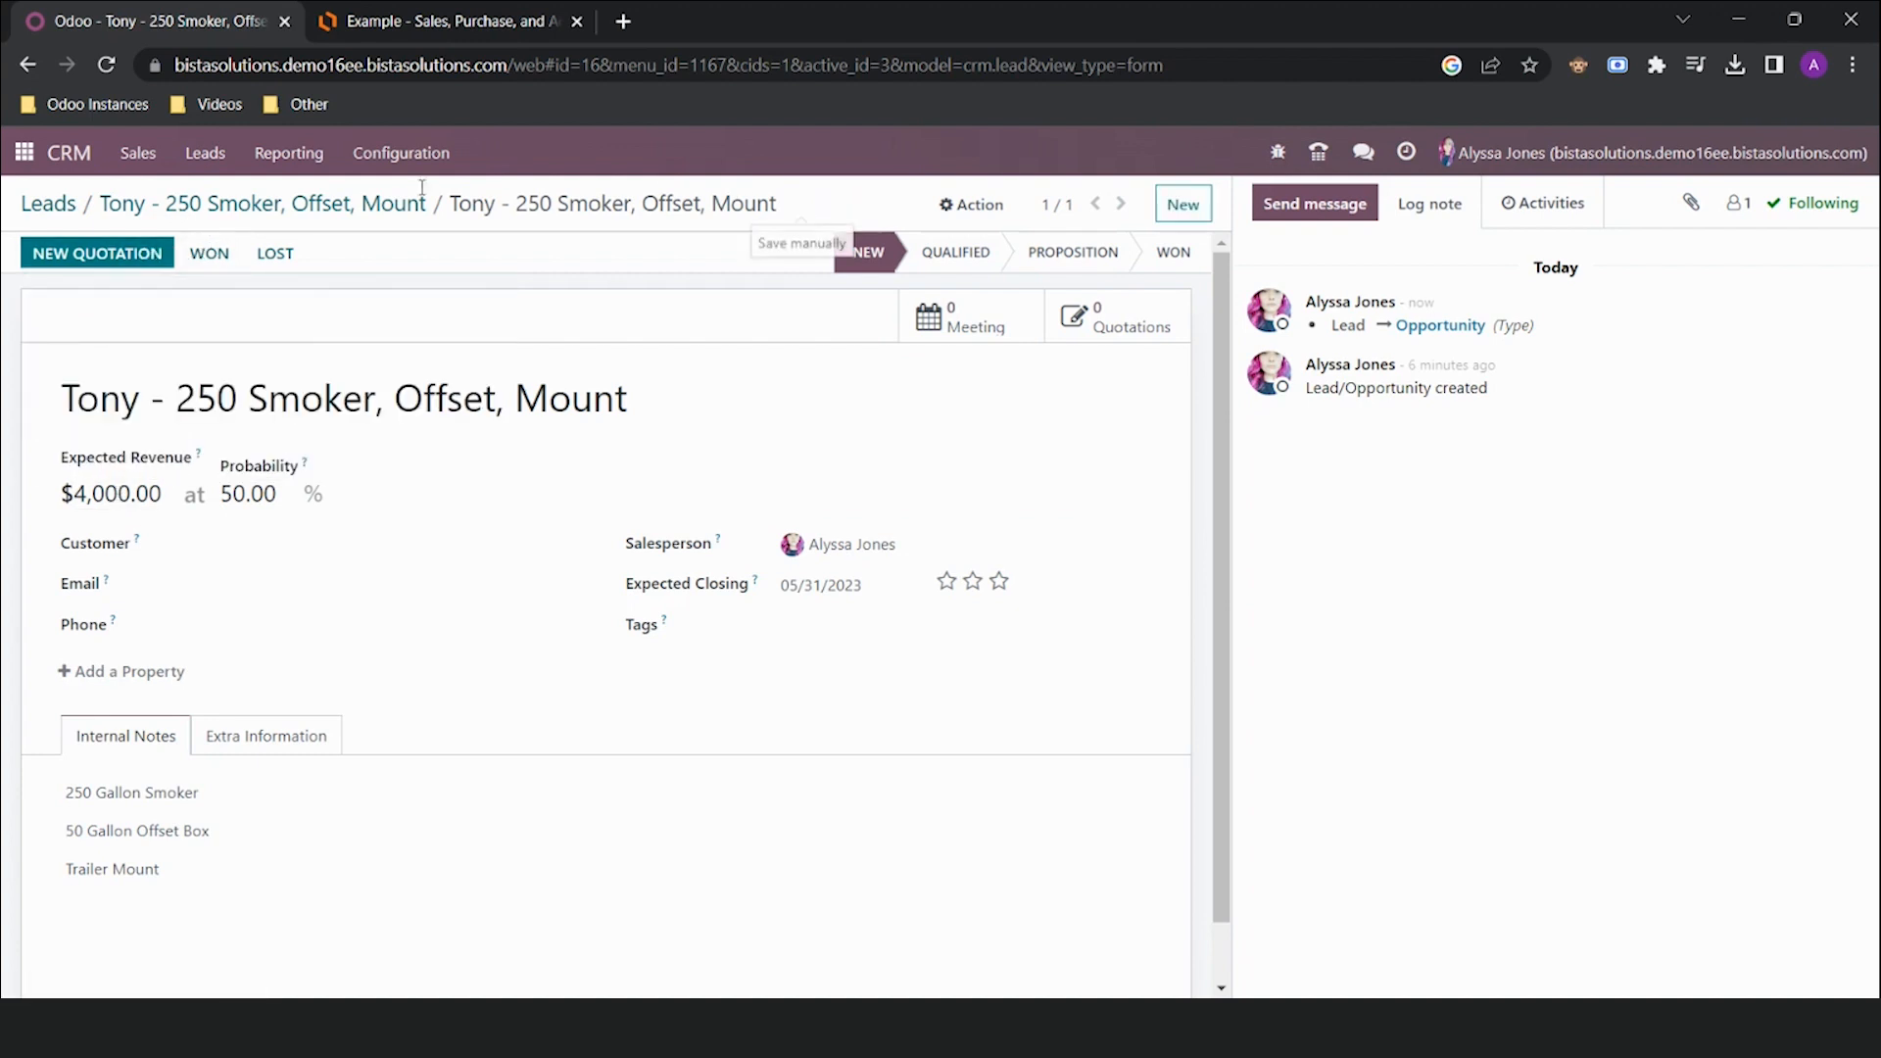
On the CRM pipeline, move the 250 Smoker, Offset, Mount card from New to Qualified
left_click(79, 157)
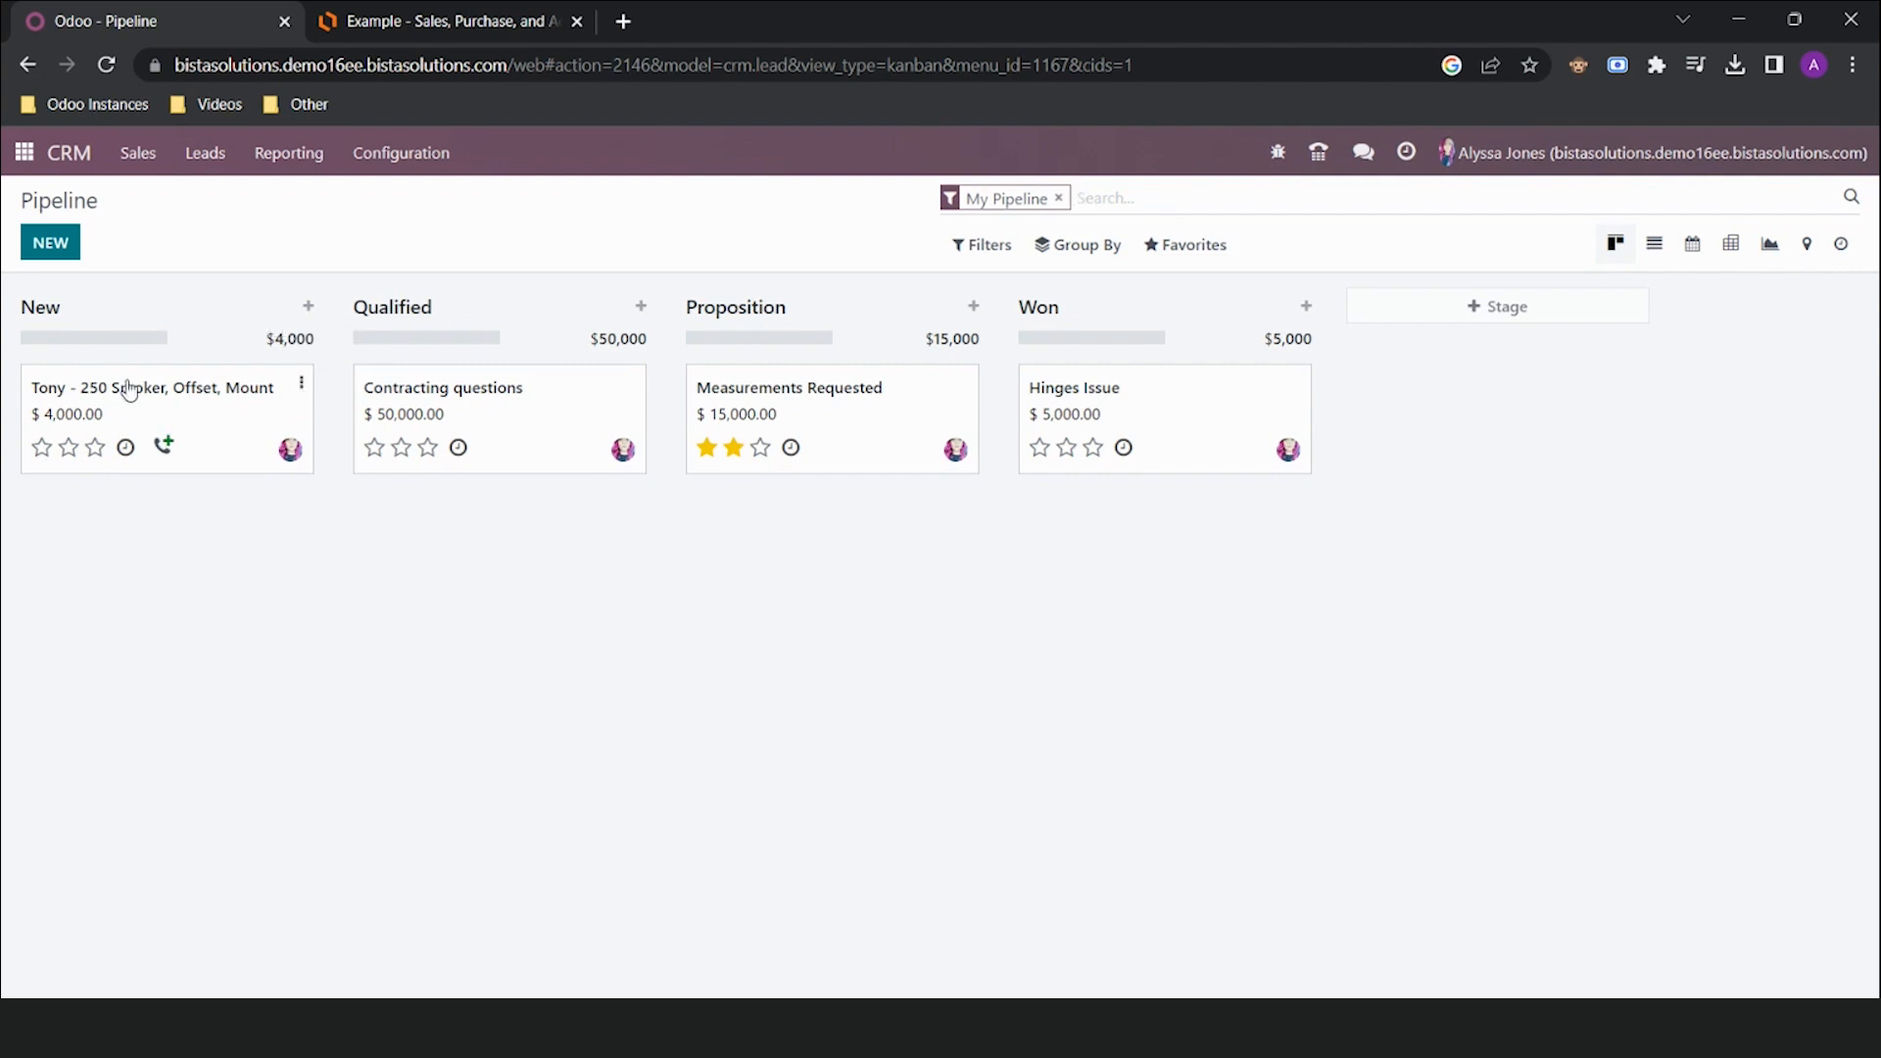
left_click_drag(151, 408, 462, 508)
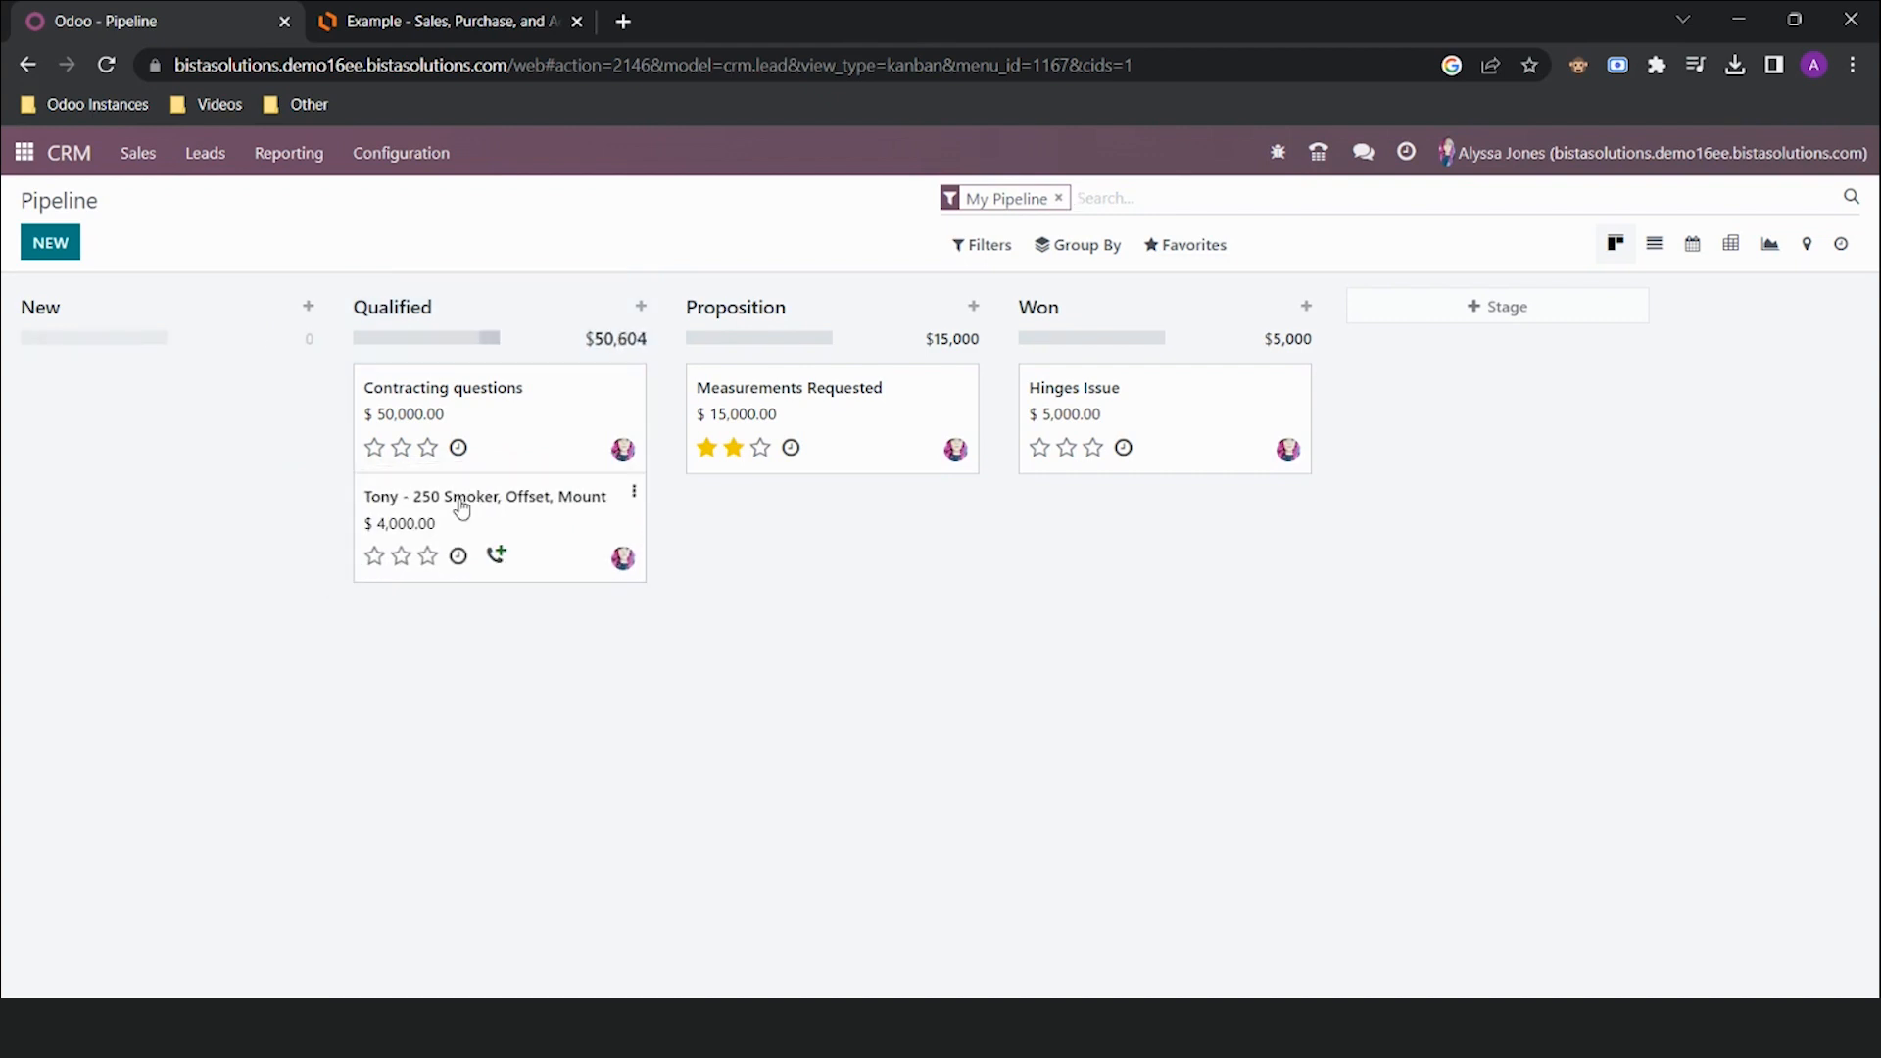
Mark the 250 Smoker, Offset, Mount opportunity as Won and show its quotations list
left_click(527, 510)
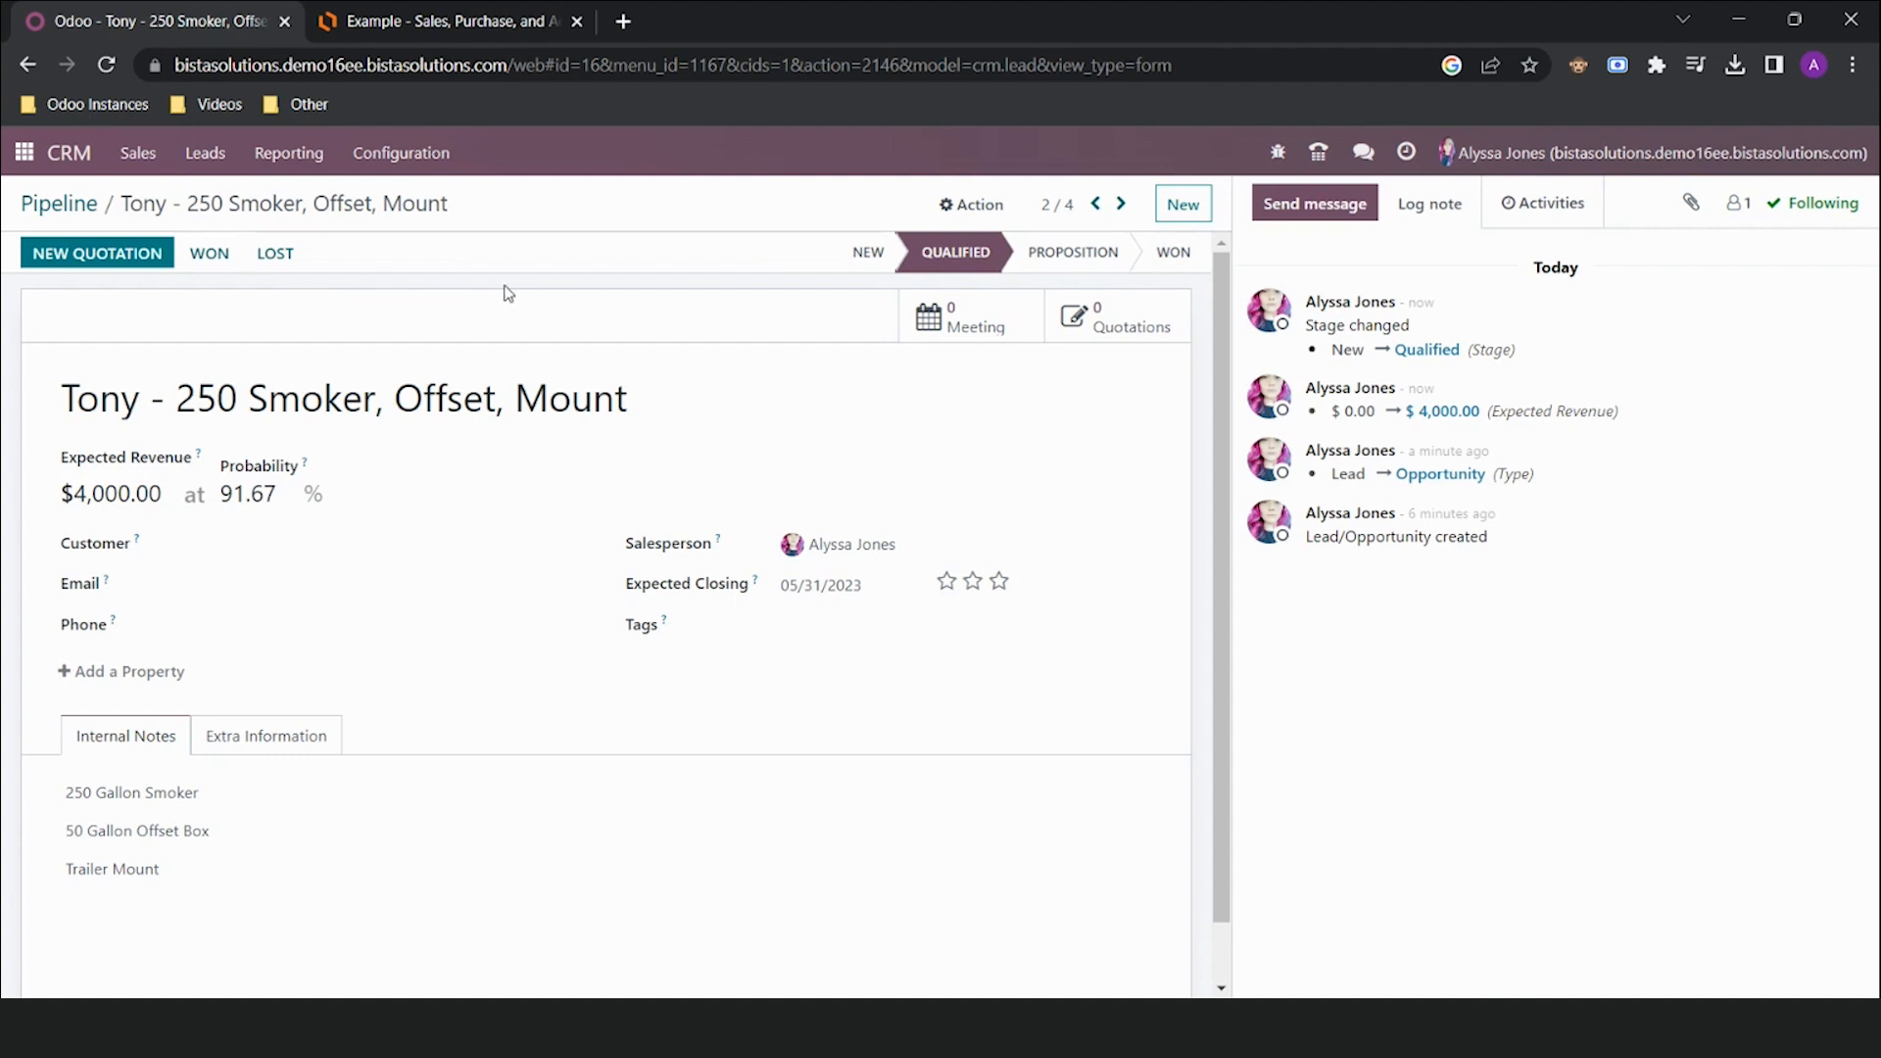
left_click(212, 257)
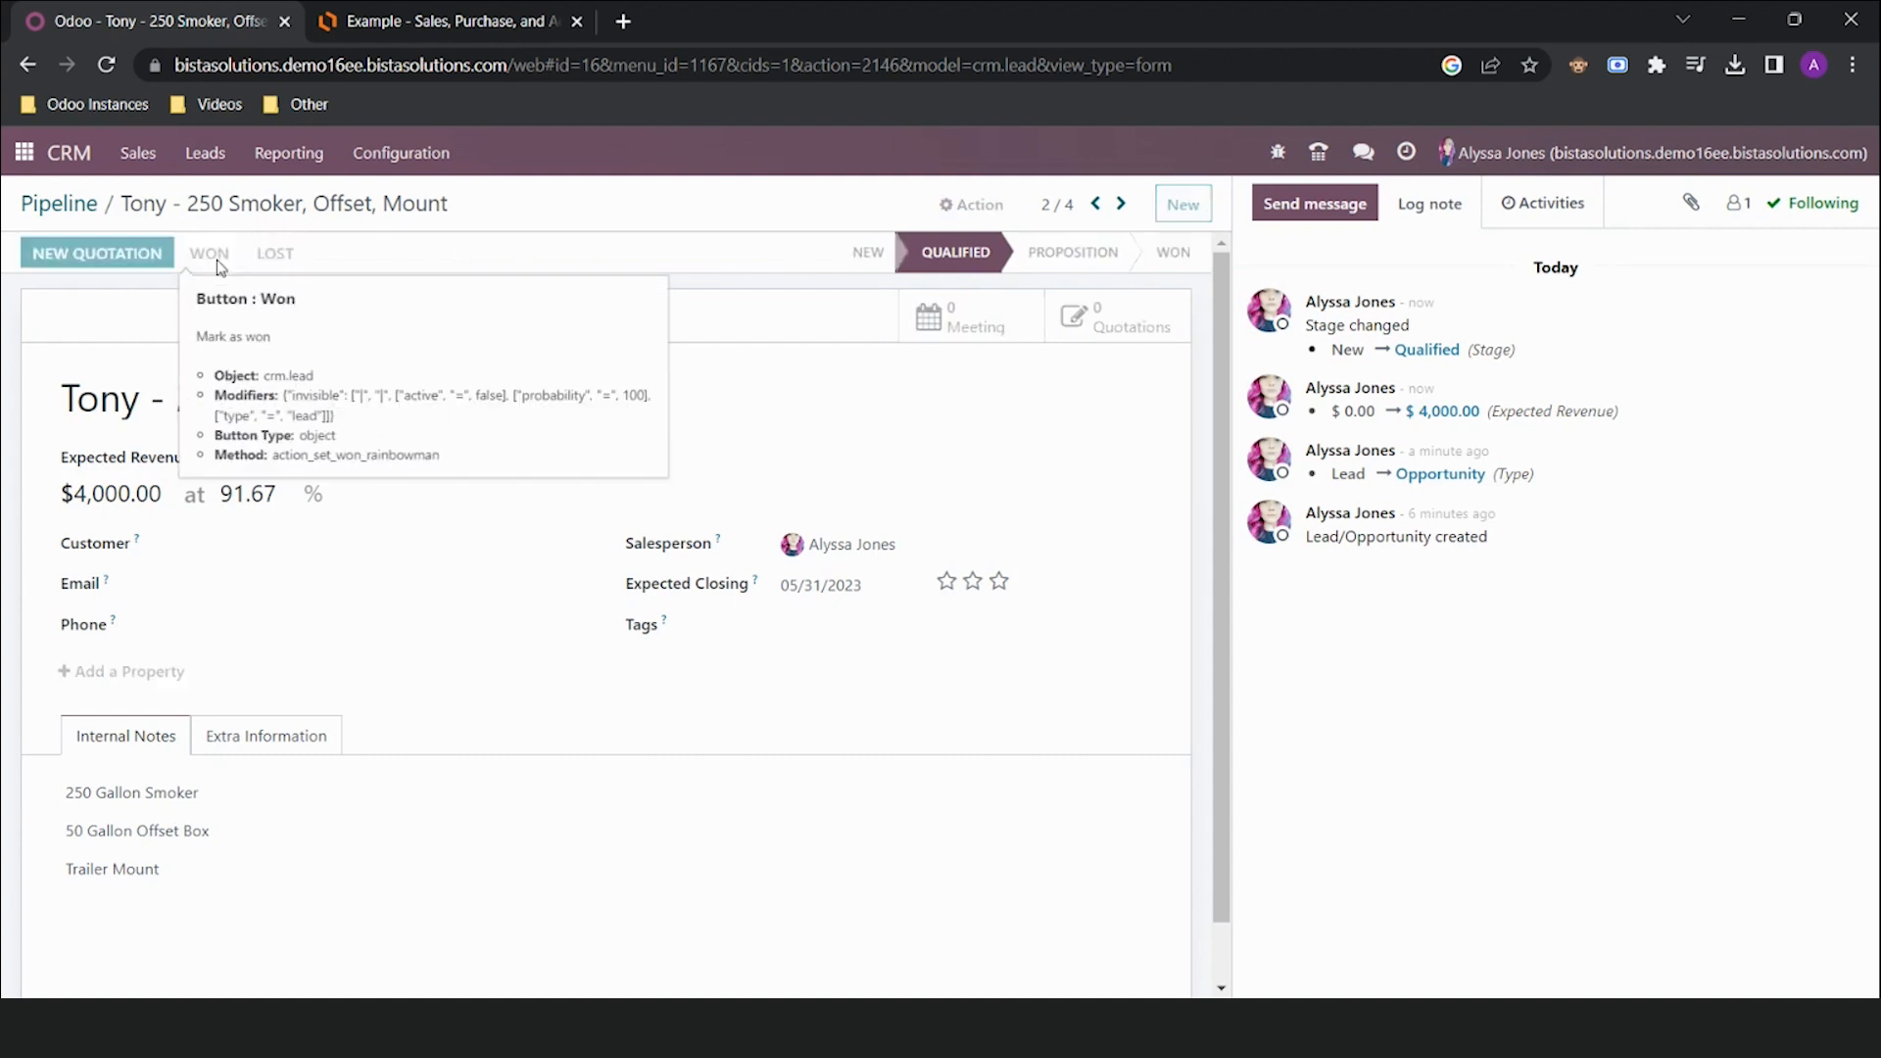
left_click(1132, 331)
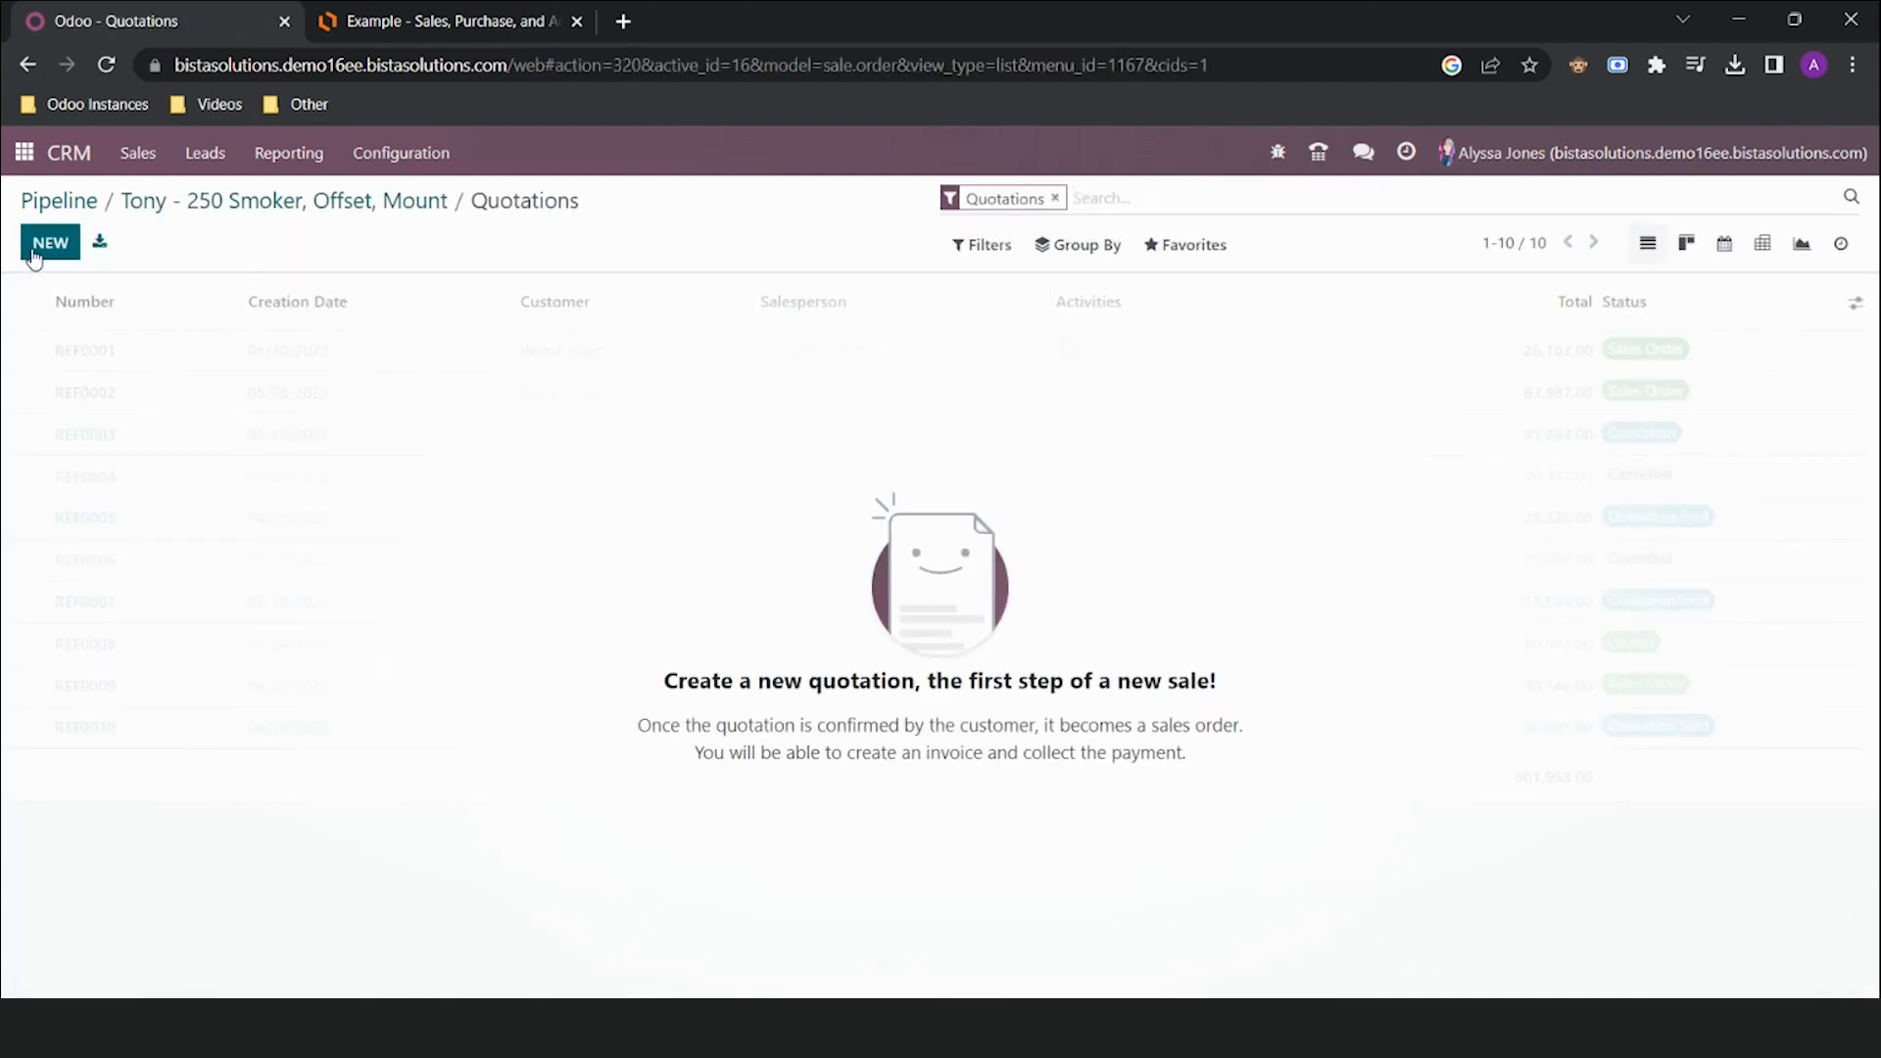
Create and save a quotation for customer Franklin's Barbeque, then return to the opportunity
left_click(34, 257)
left_click(304, 443)
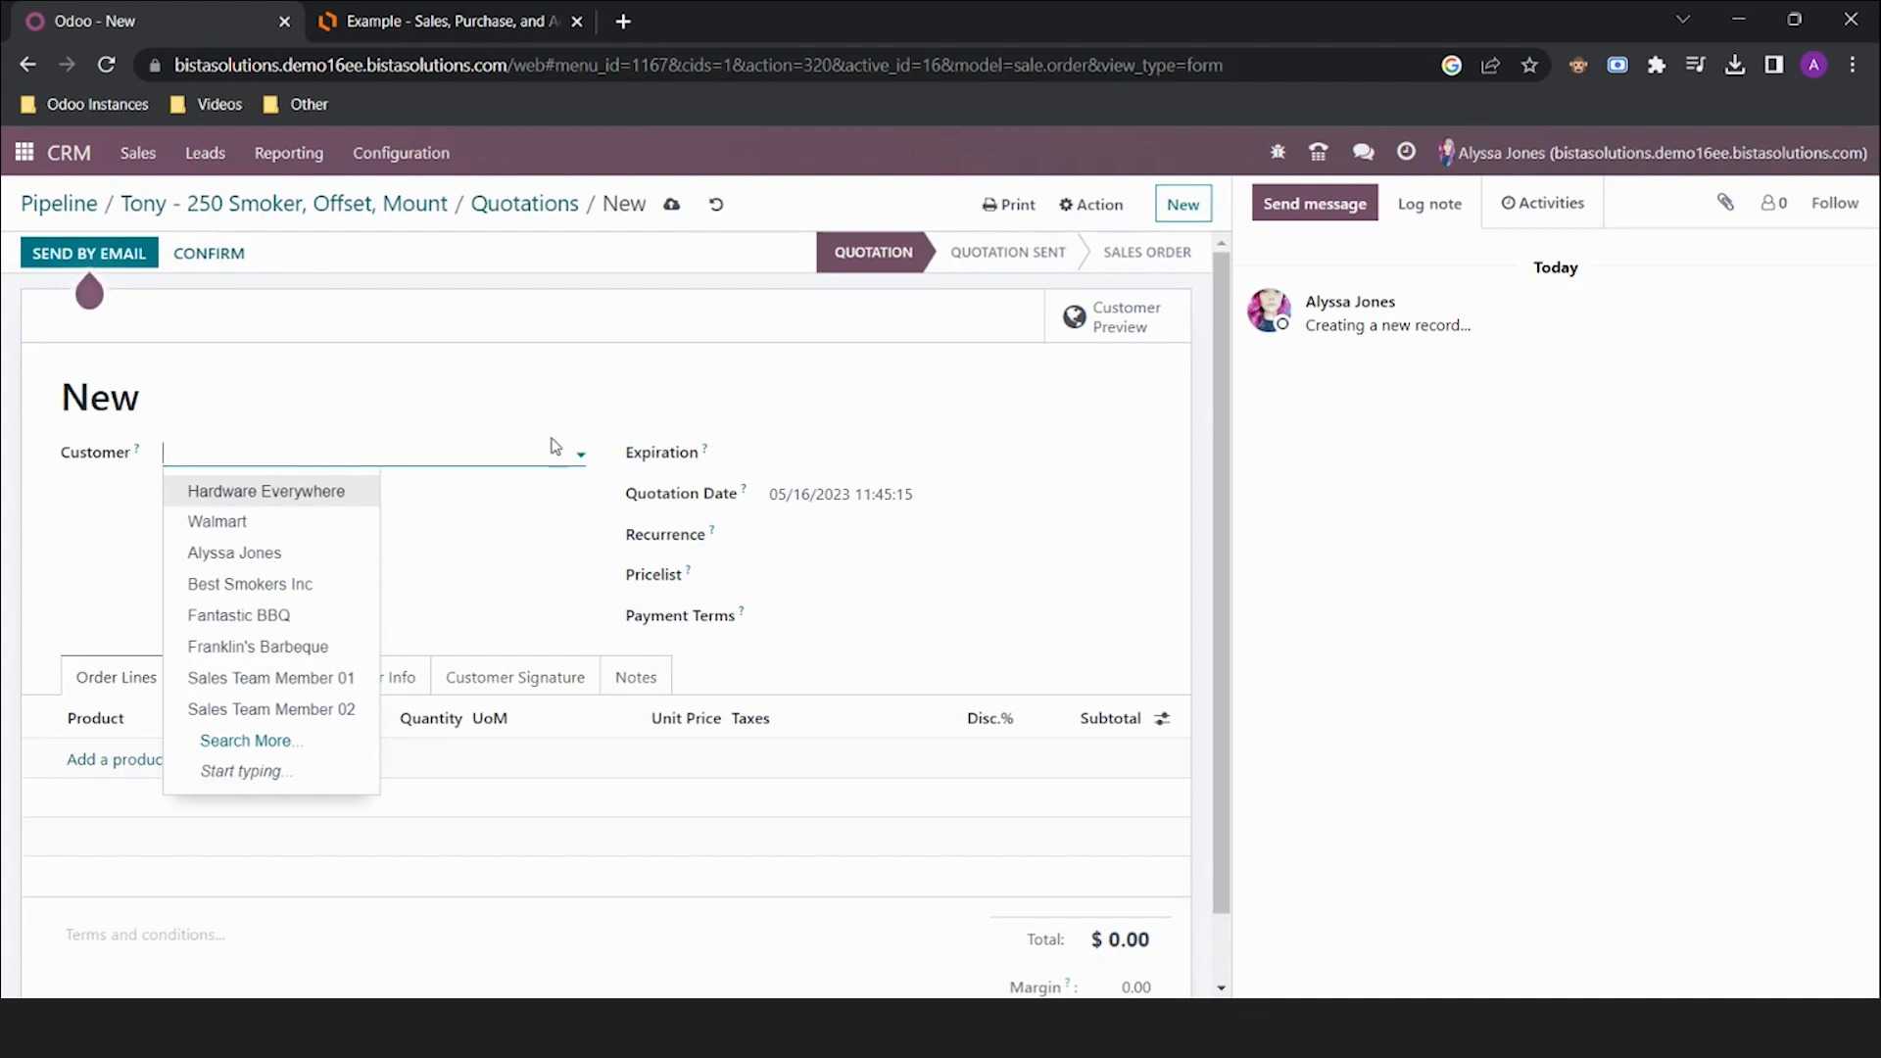
left_click(317, 650)
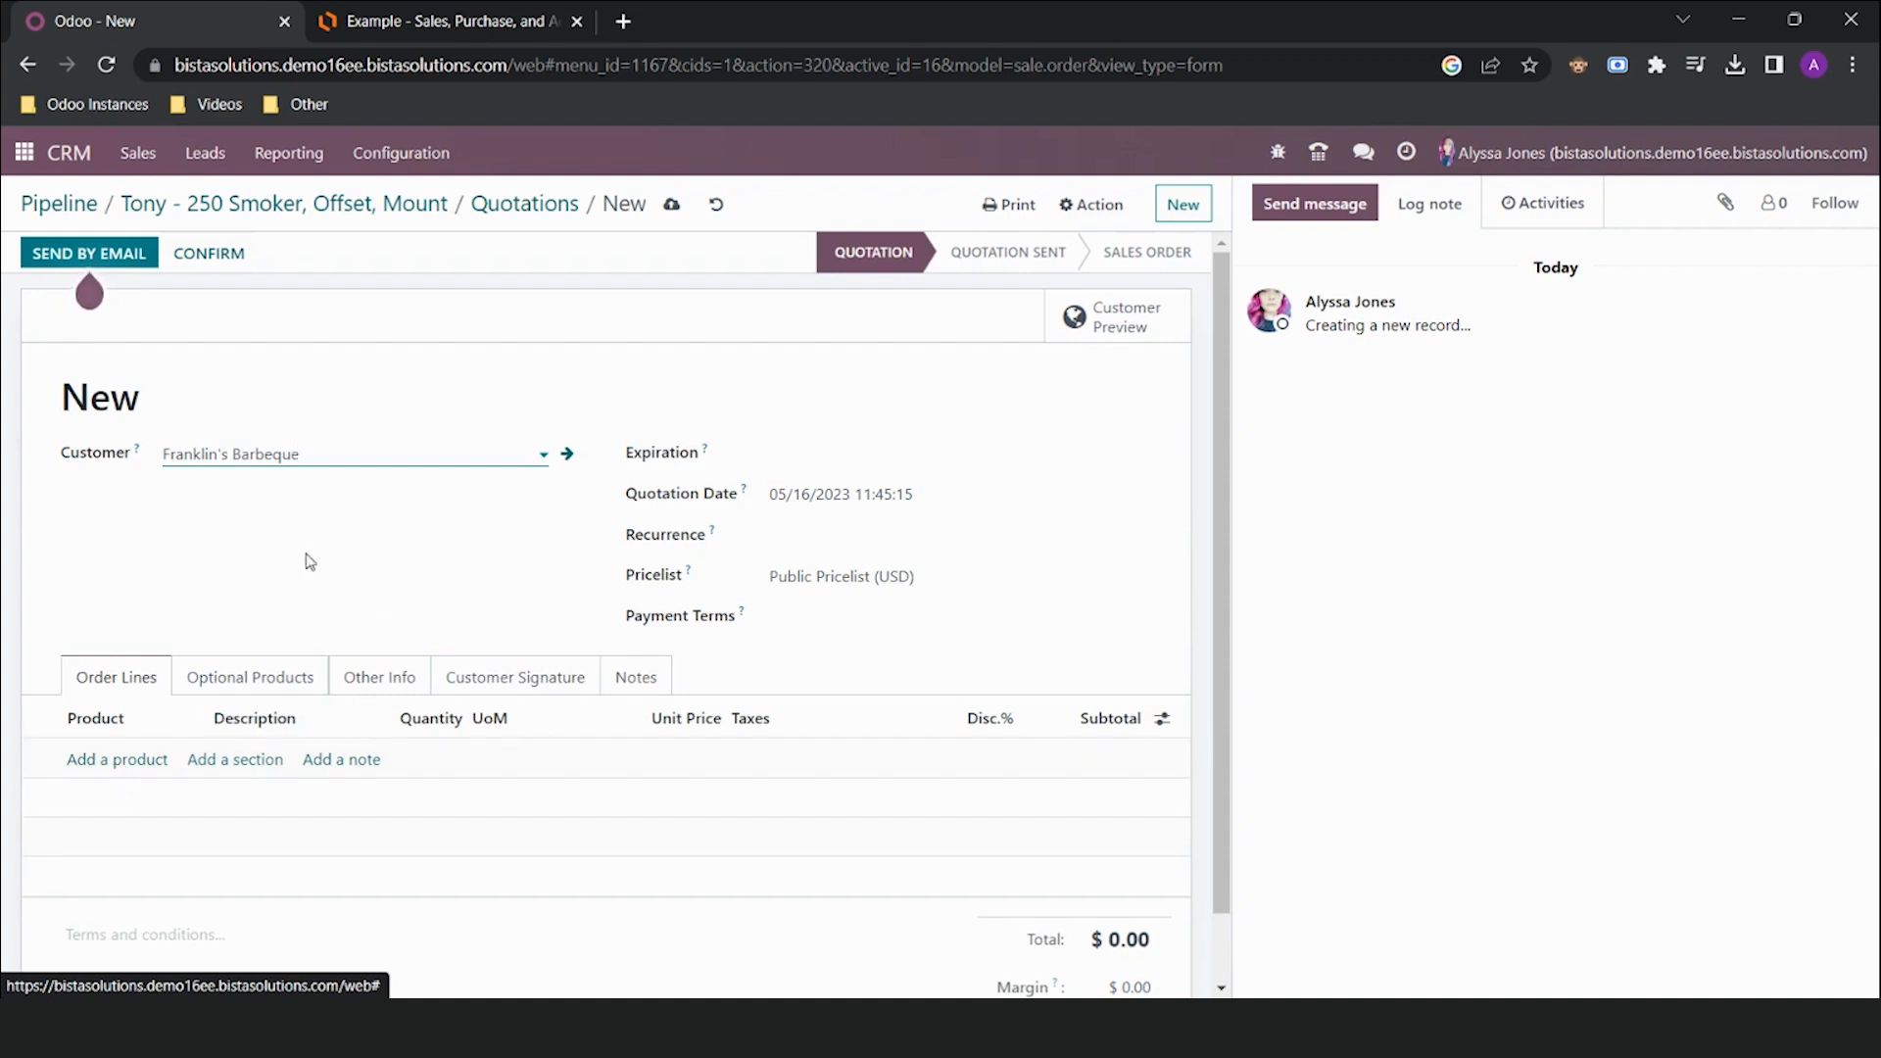
left_click(671, 204)
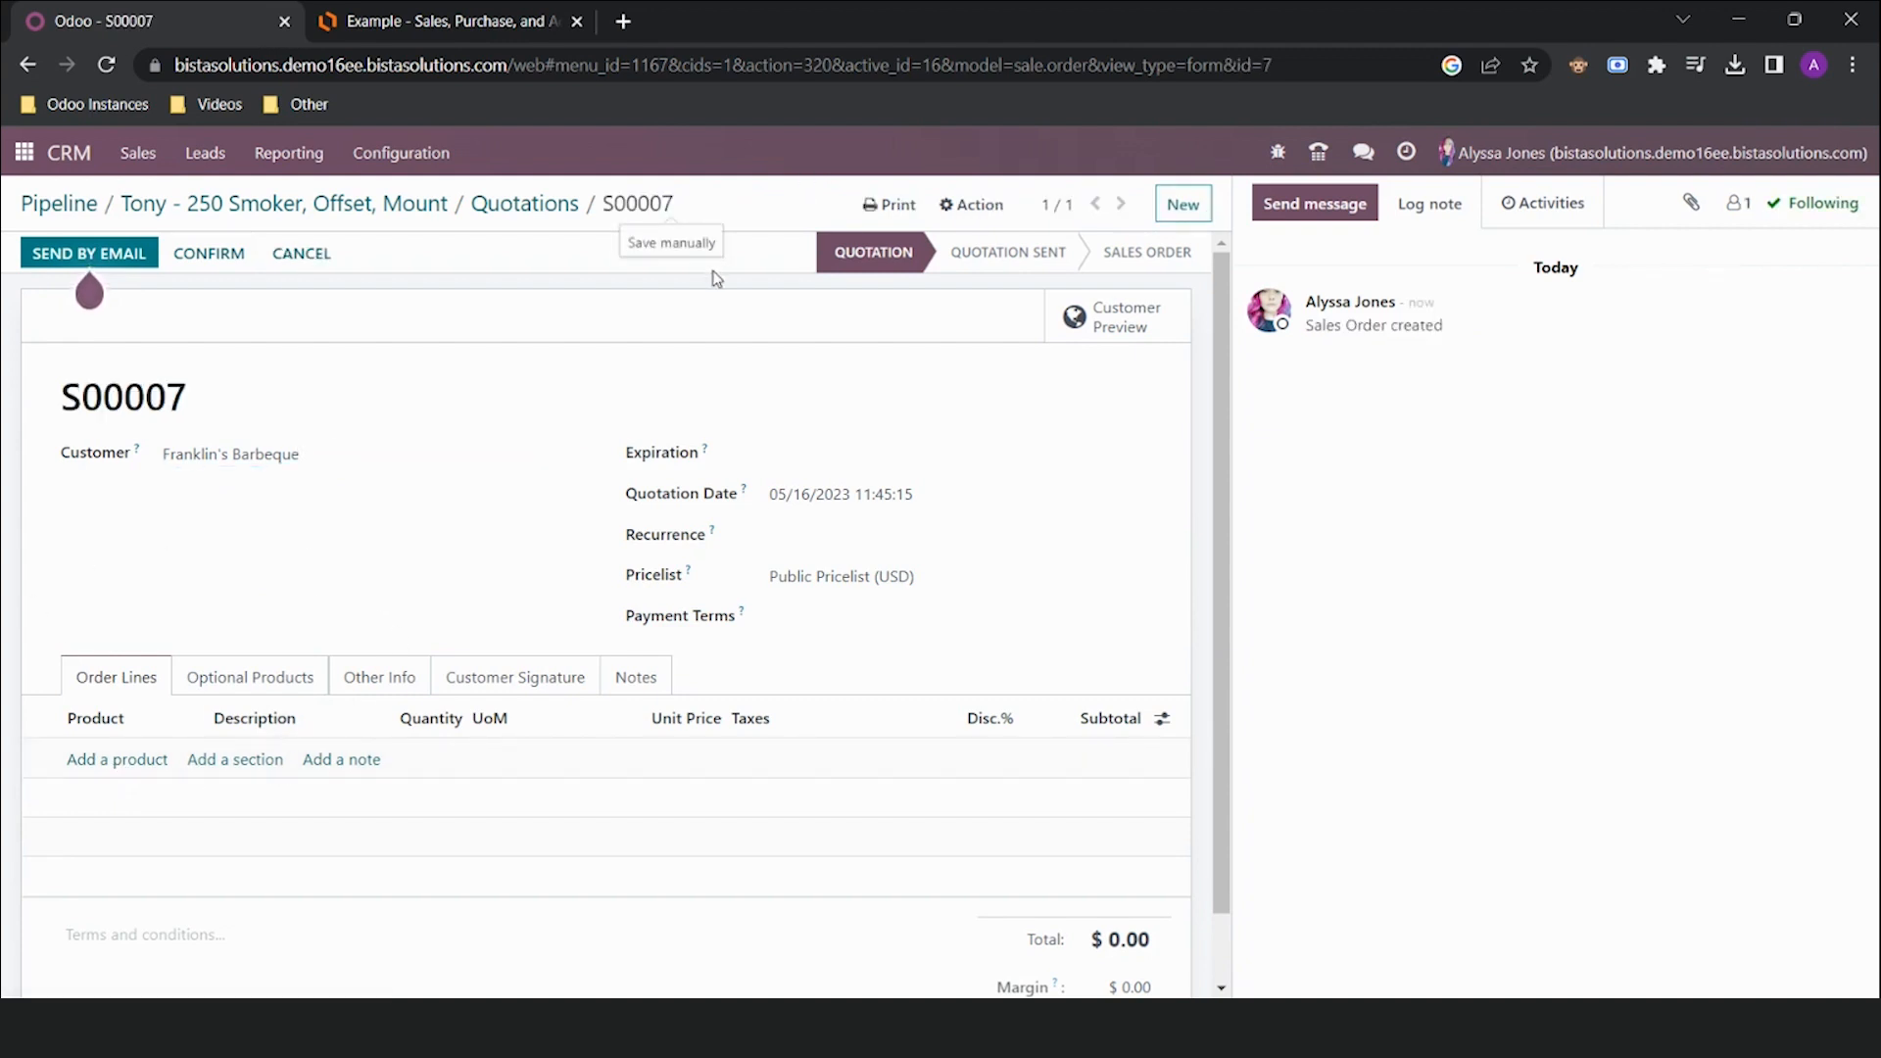
left_click(239, 208)
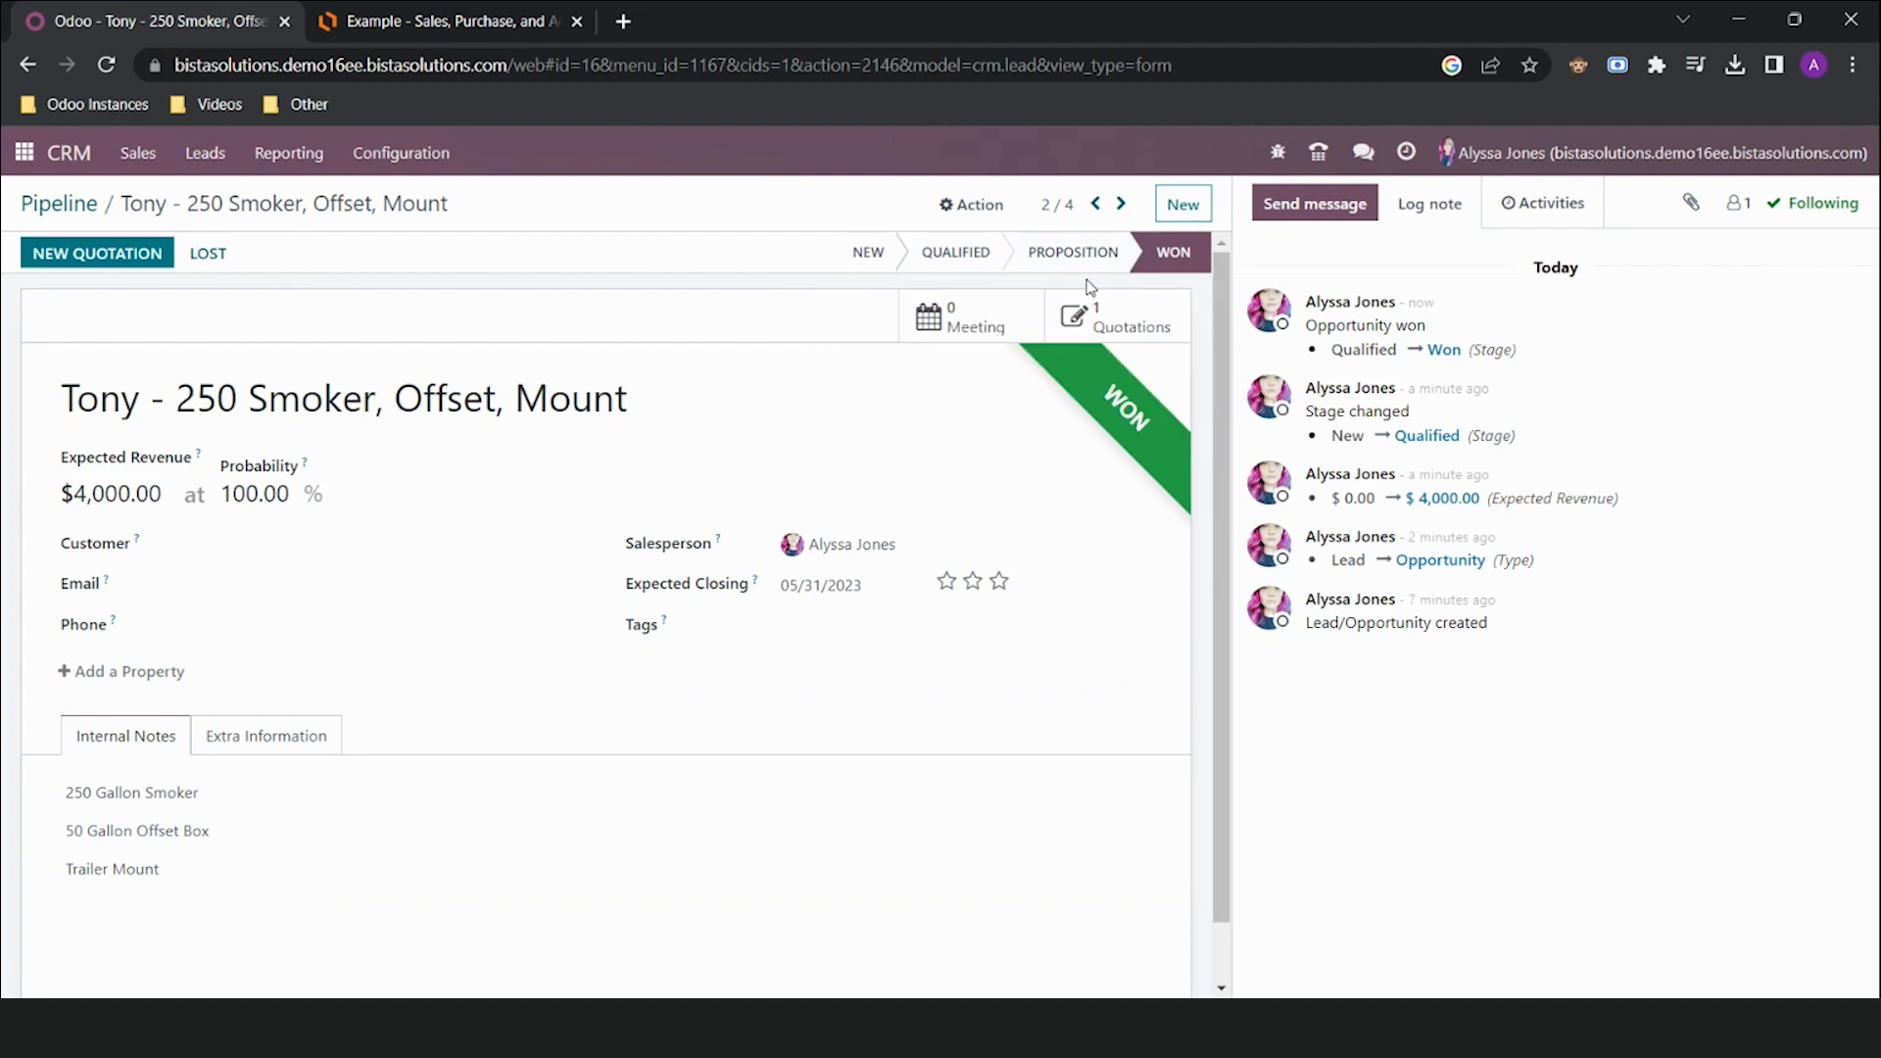
Return to the pipeline and view the CRM monthly Forecast report
left_click(40, 204)
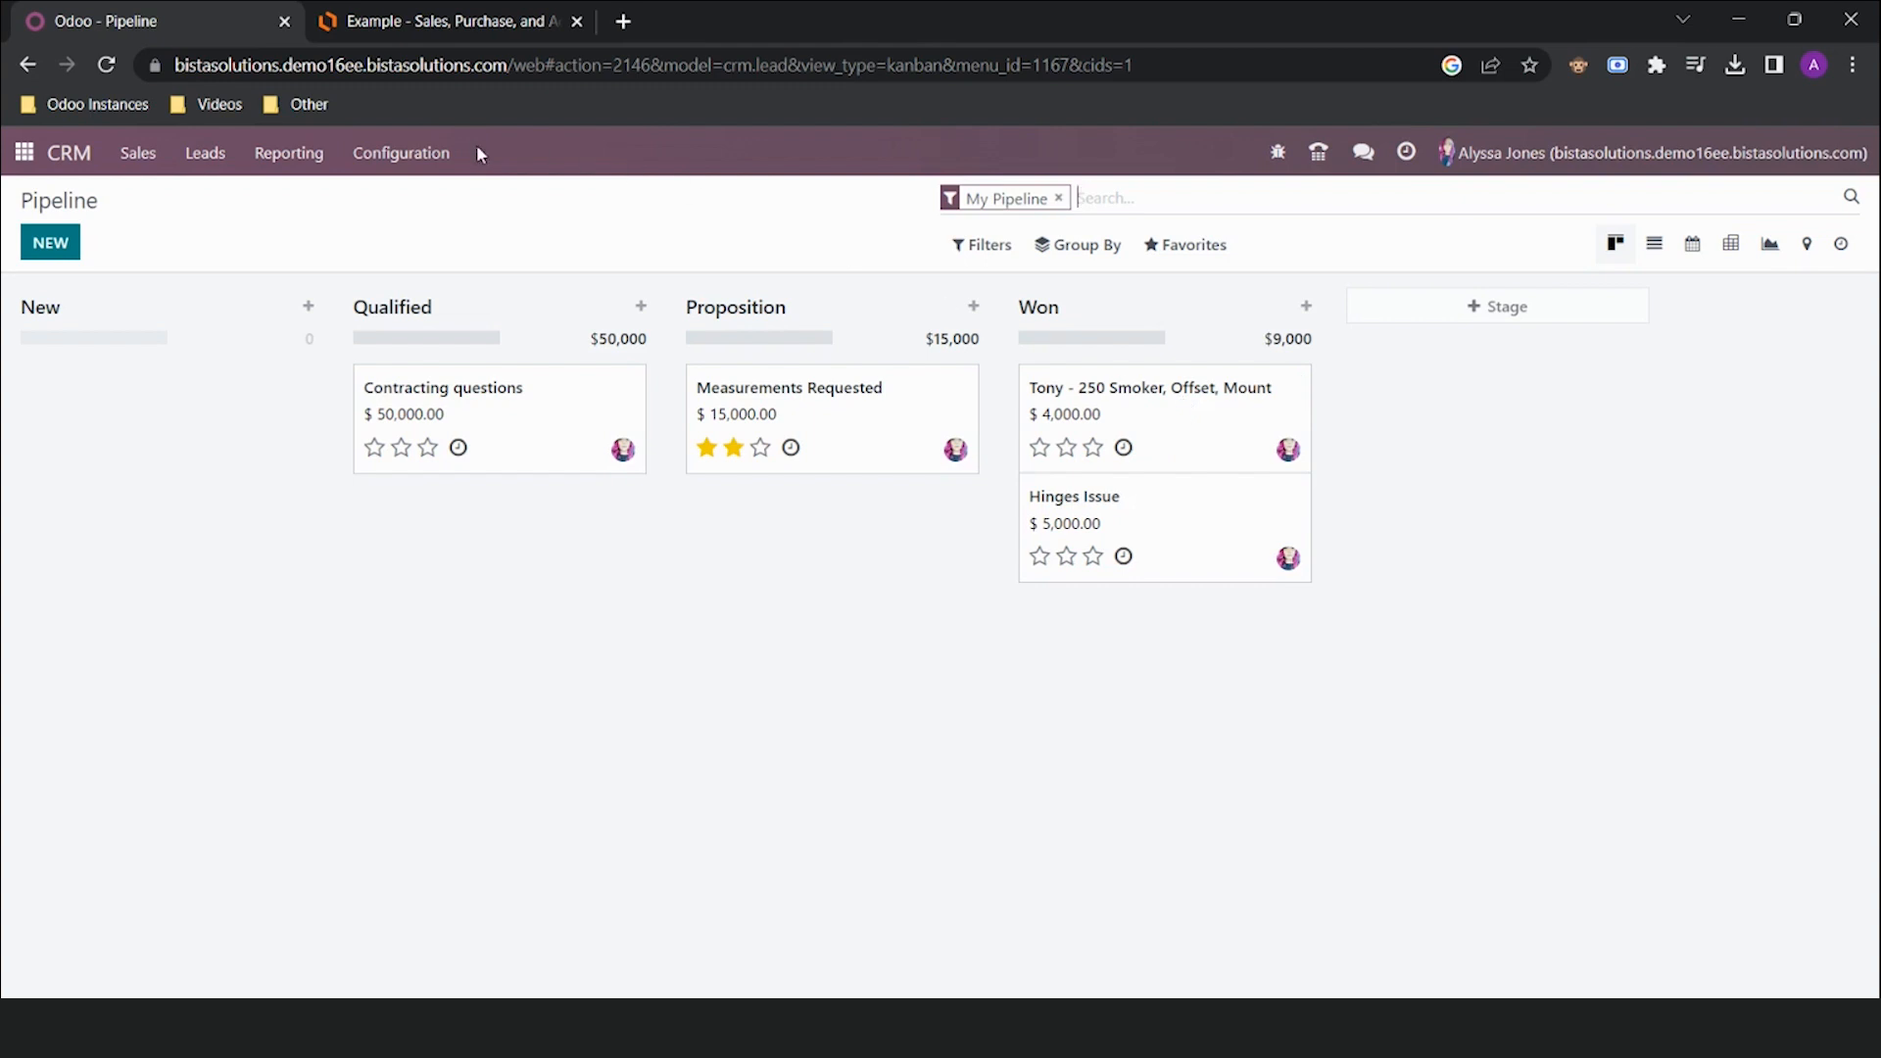
left_click(331, 165)
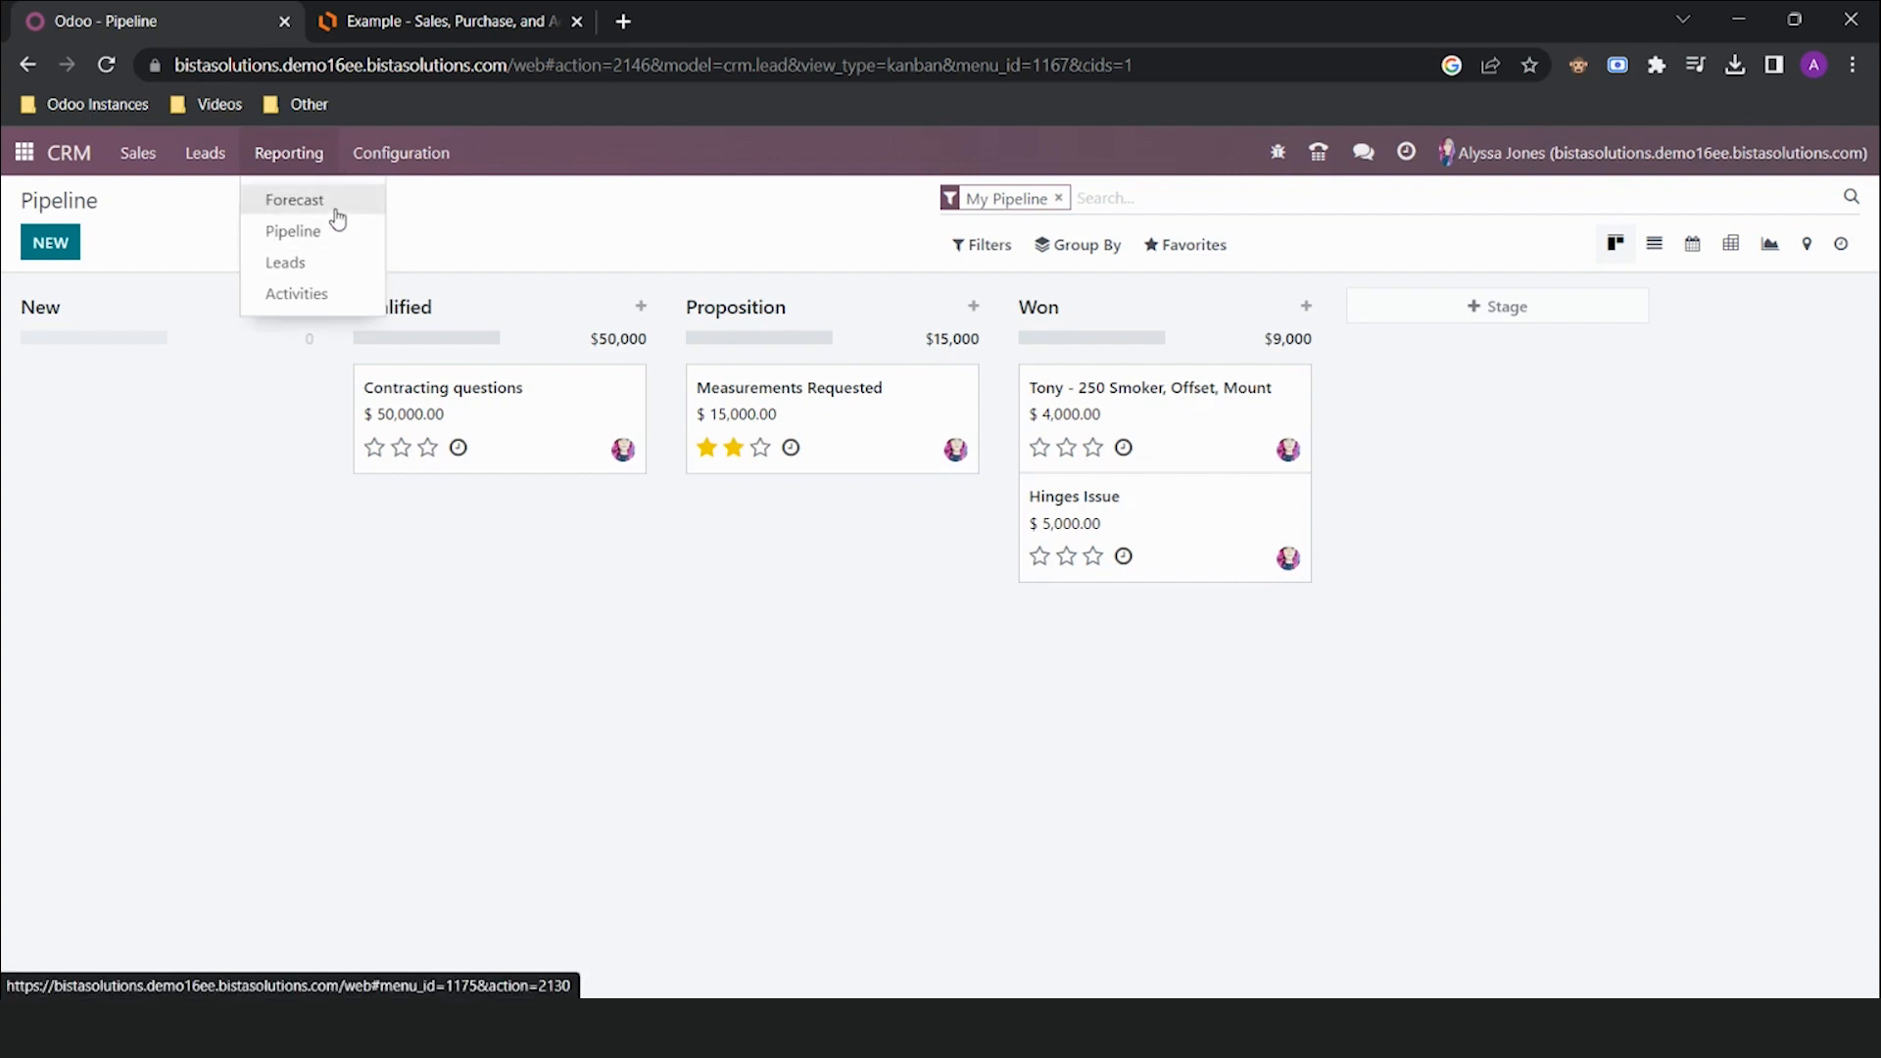
left_click(335, 202)
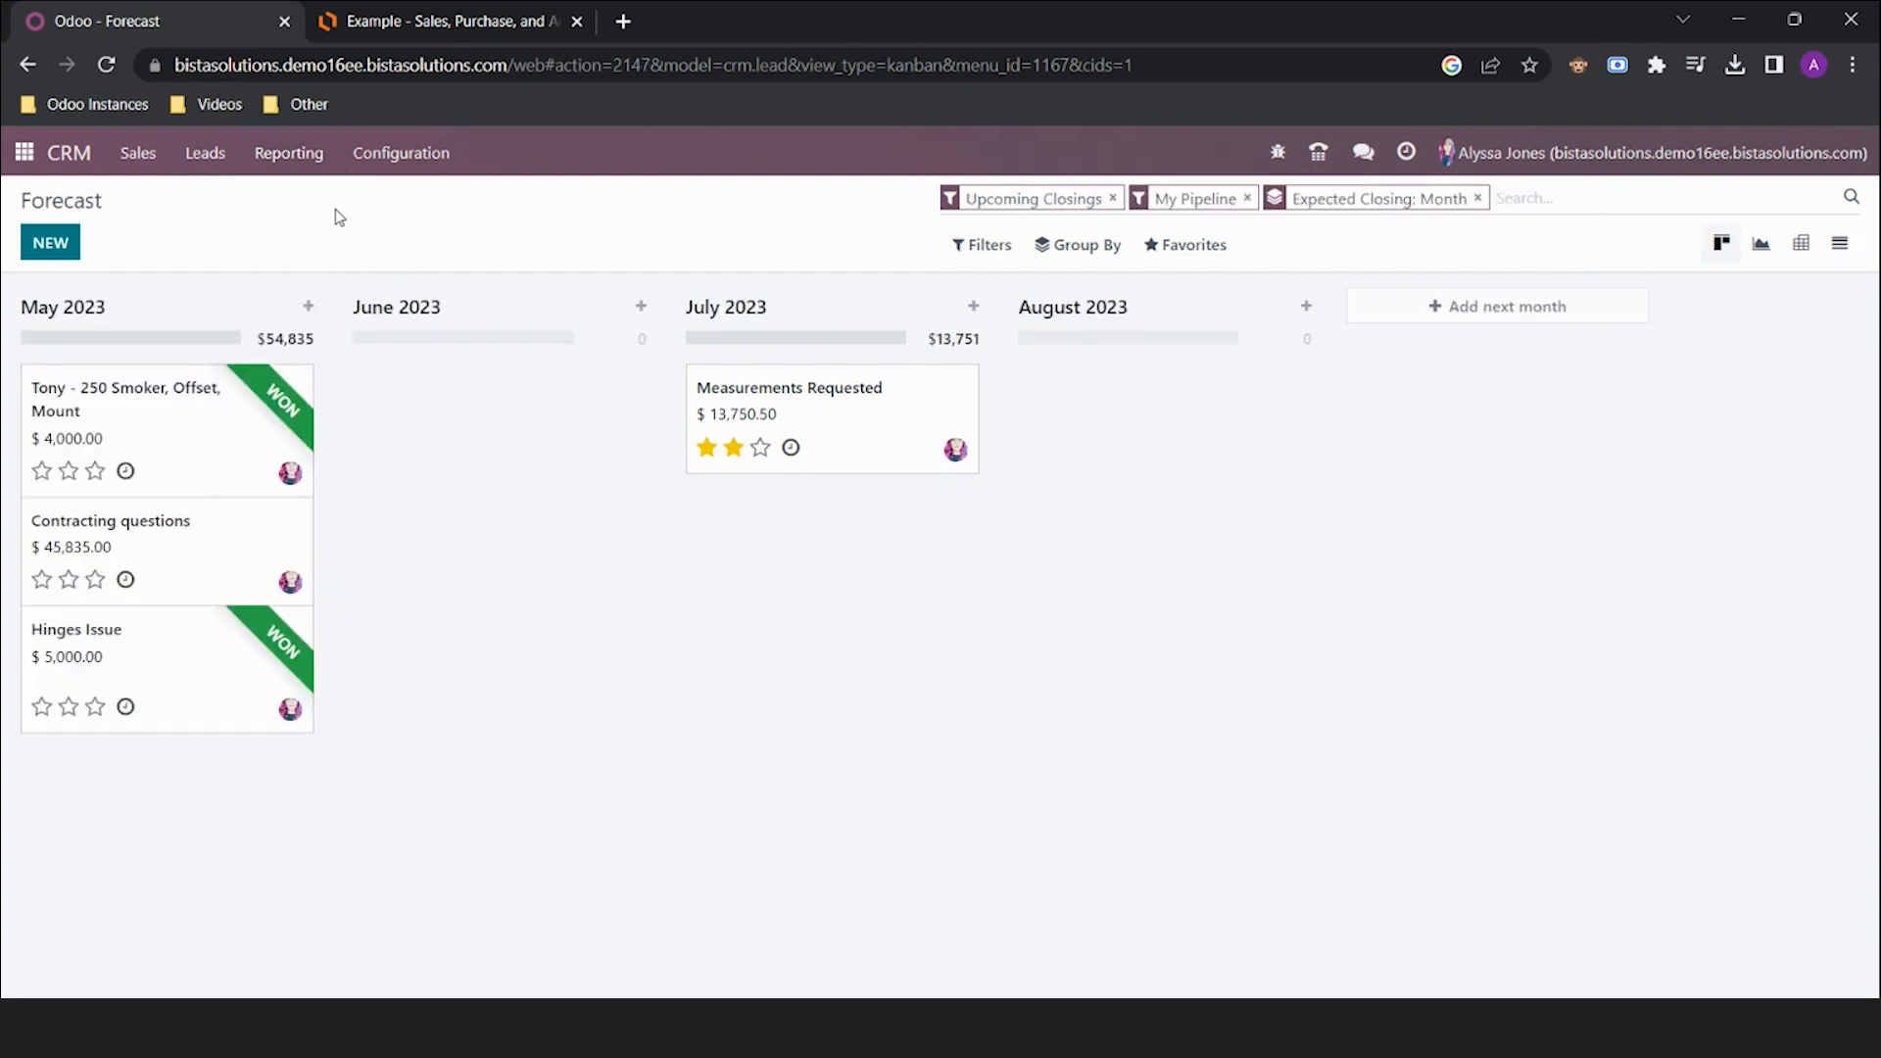